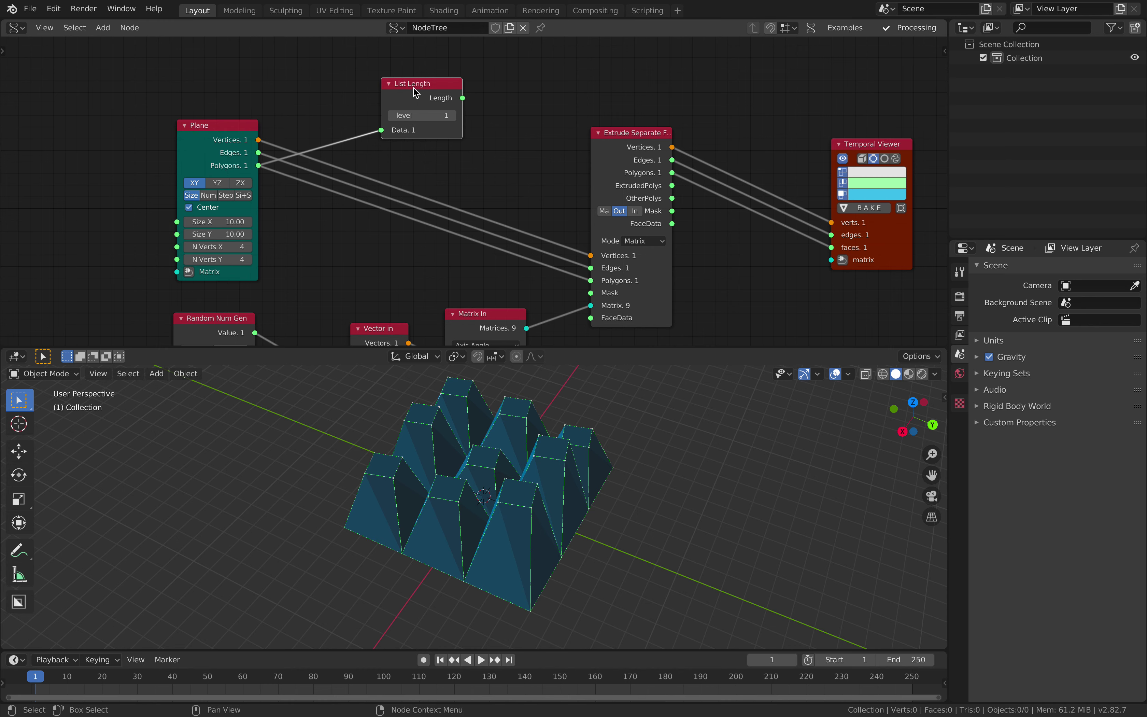
Check the List Length output with a Temporal Stethoscope node, and delete that node after reading it.
right_click(421, 85, "ctrl")
left_click(516, 108)
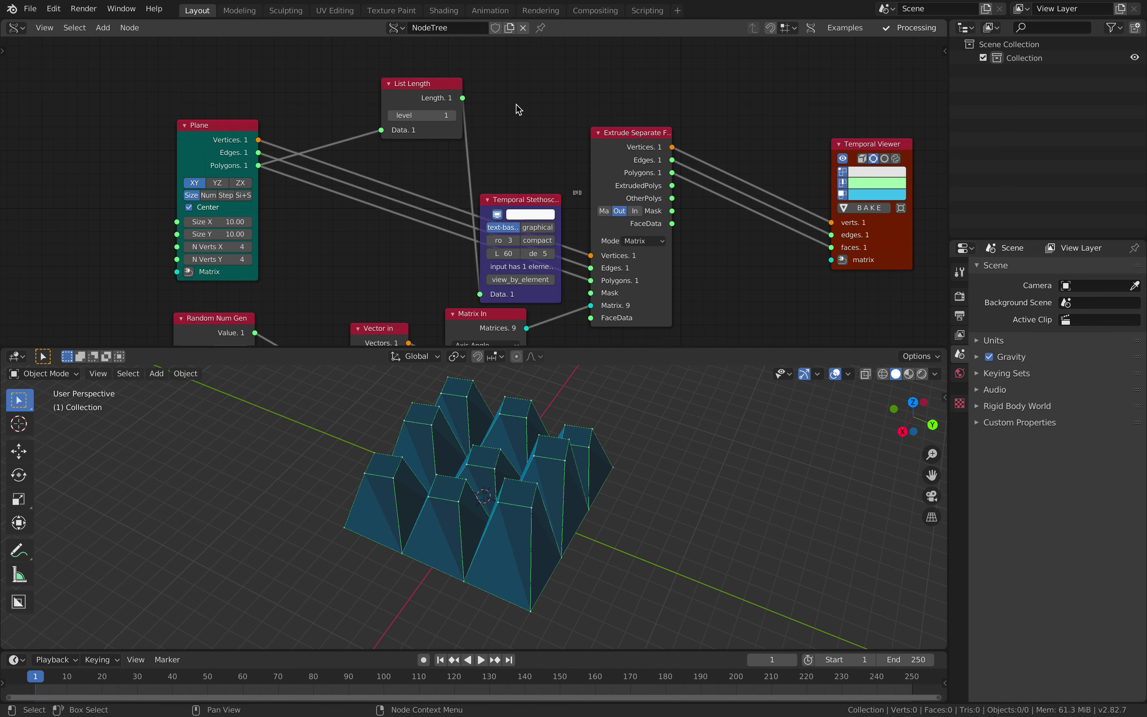
left_click_drag(518, 198, 515, 86)
scroll(490, 151, "up", 4)
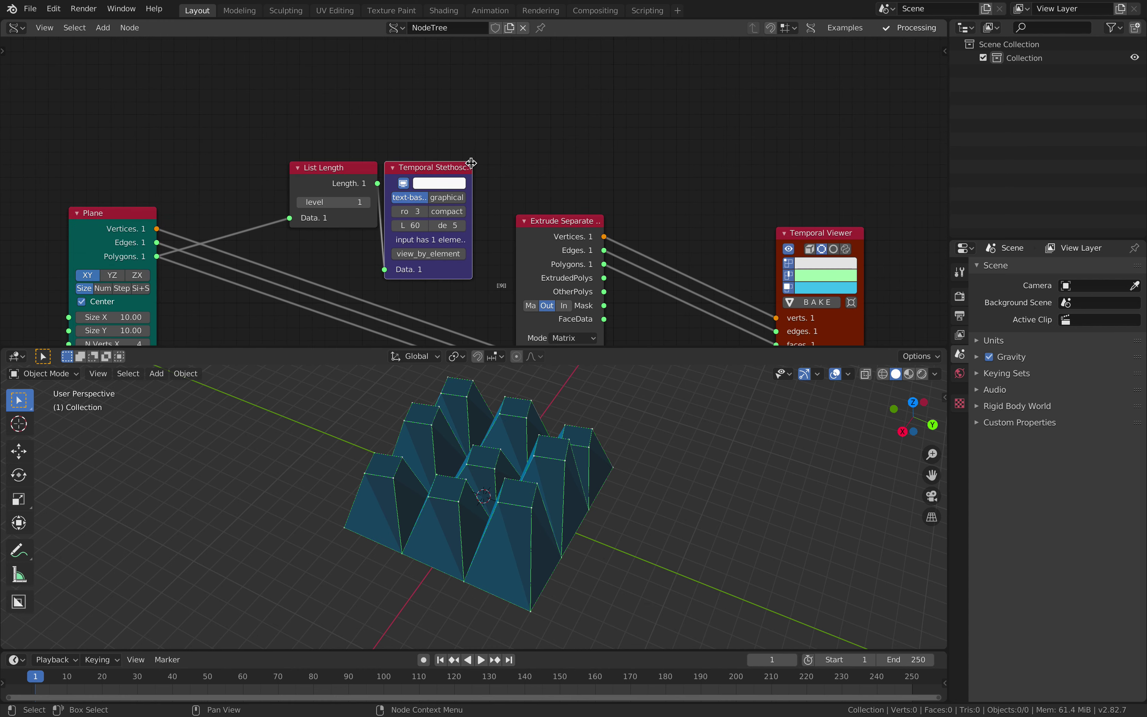
key("Right")
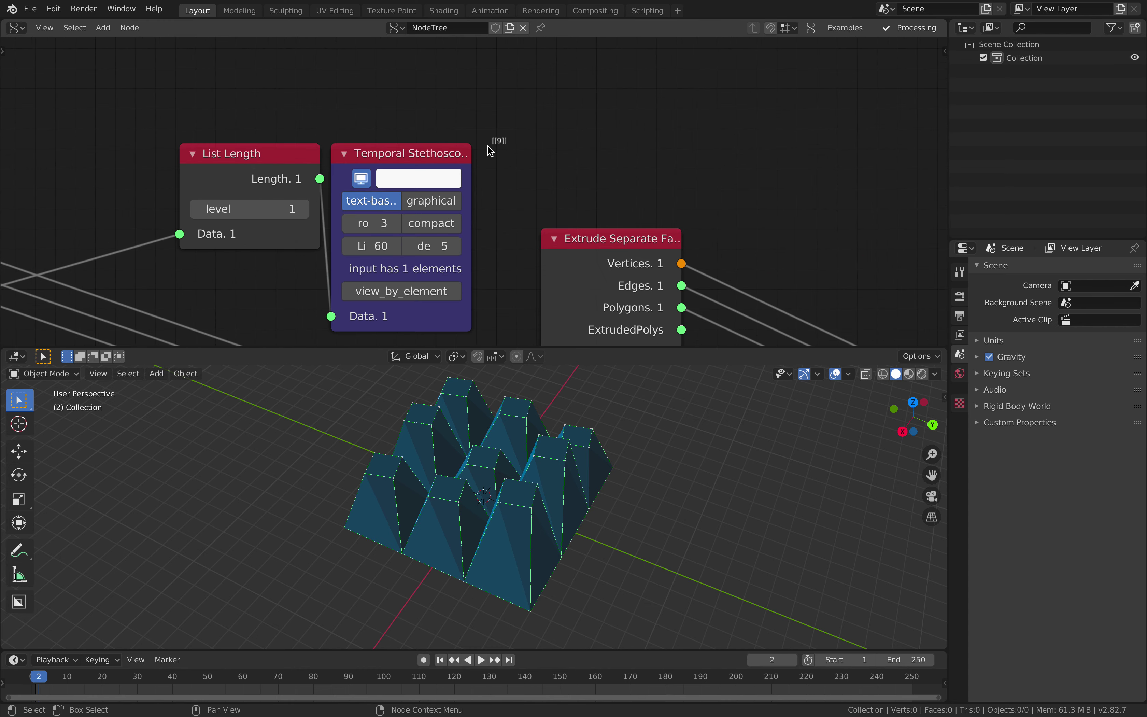
left_click(411, 154)
key("x")
Collapse the List Length node and place it beside the Random Num Gen node, ahead of its inputs.
scroll(437, 156, "down", 7)
middle_click_drag(341, 154, 449, 59)
left_click(422, 58)
left_click_drag(445, 60, 413, 82)
middle_click_drag(480, 116, 532, 75)
scroll(507, 57, "down", 1)
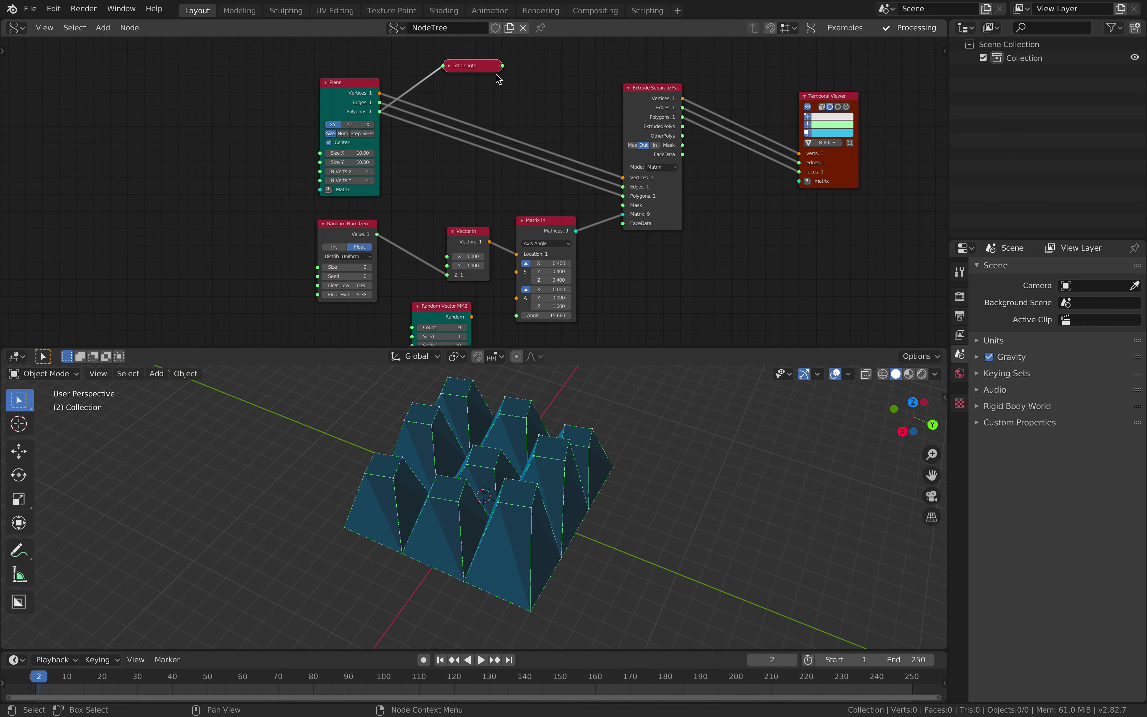
left_click_drag(479, 67, 257, 274)
Wire List Length into Random Num Gen's Size and Random Vector MK2's Count, and the random vectors into Matrix In's Axis.
middle_click_drag(259, 271, 278, 209)
scroll(279, 209, "up", 2)
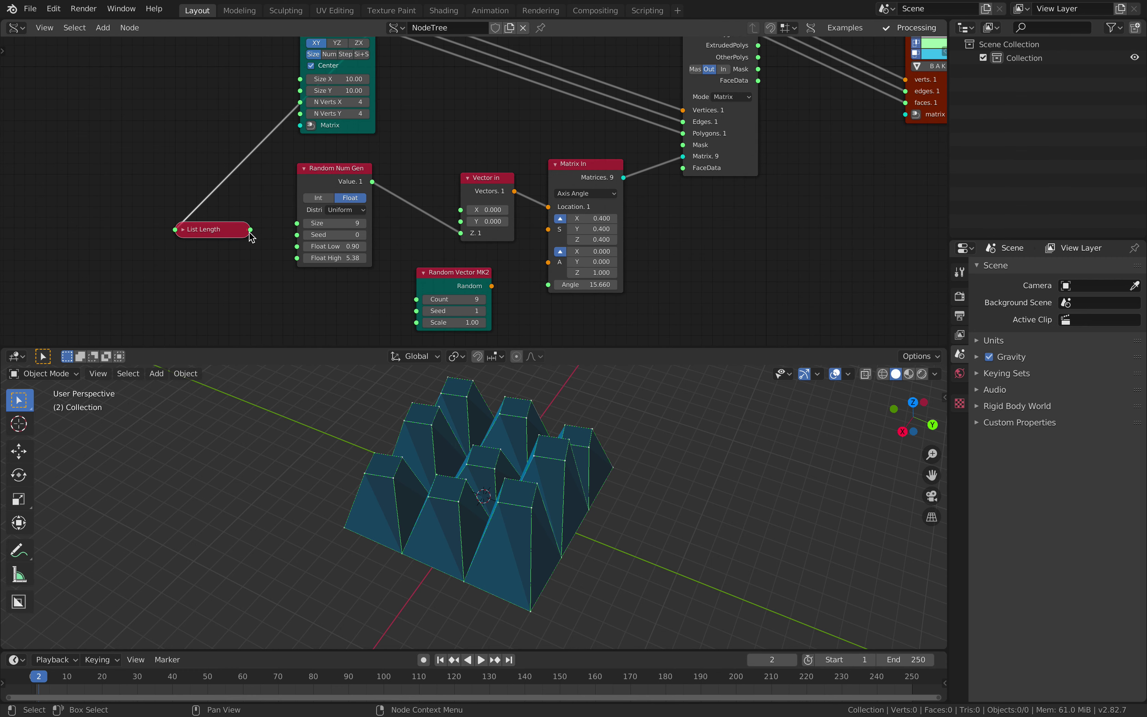
left_click_drag(250, 229, 330, 284)
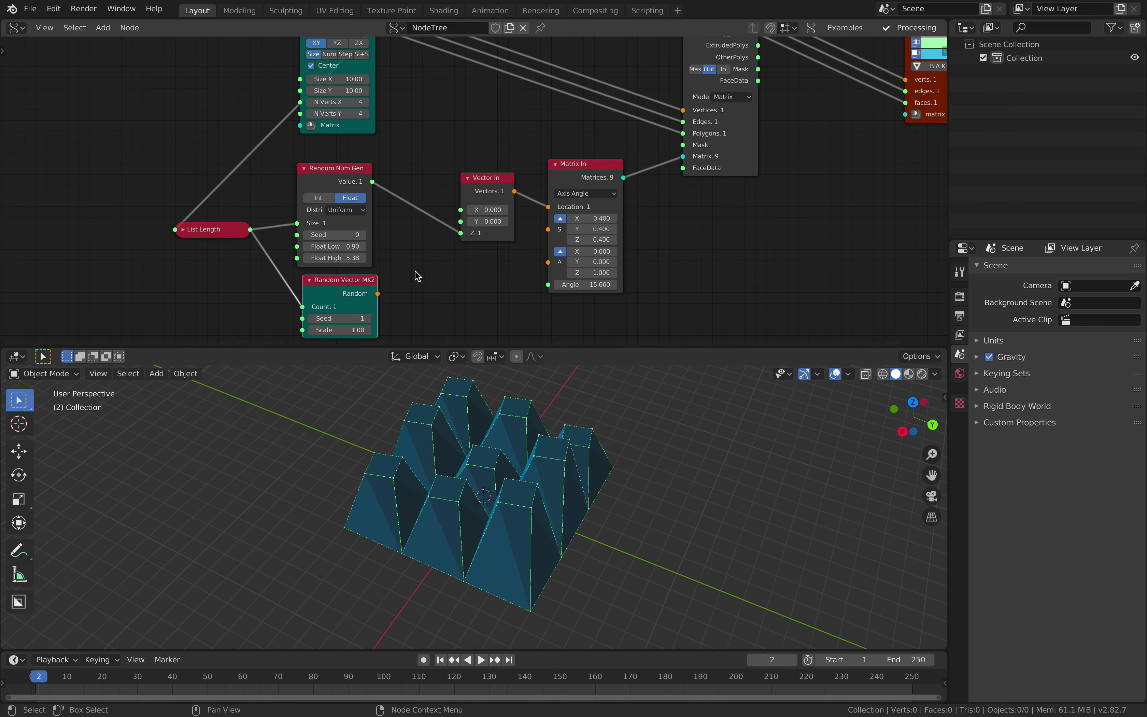
middle_click_drag(396, 273, 385, 264)
left_click_drag(366, 284, 536, 254)
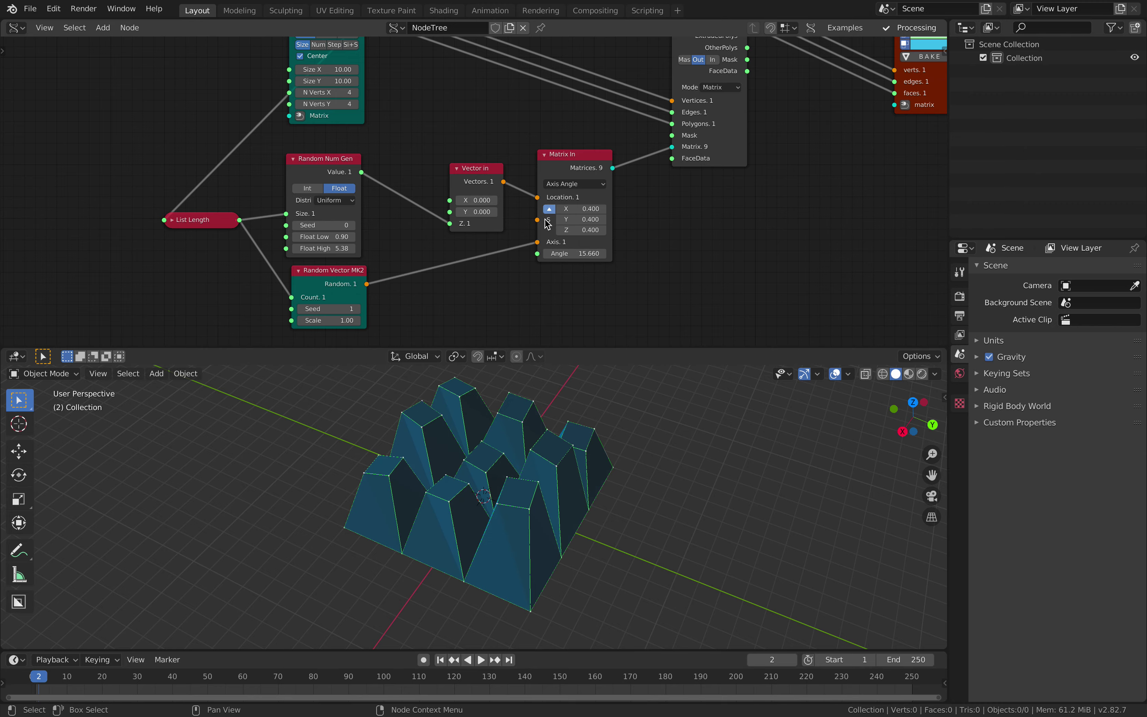
Set the Matrix In node's Angle to 17.22 and save the file.
middle_click_drag(574, 393, 557, 445)
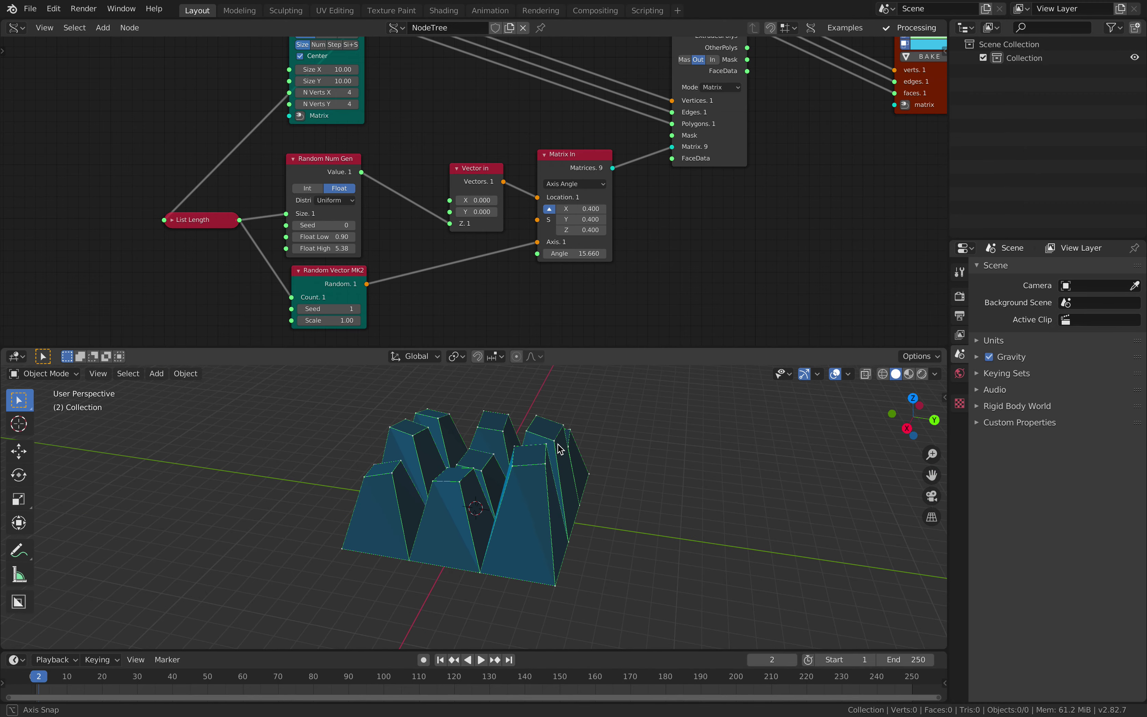
mouse_move(576, 253)
left_mouse_down()
mouse_move(605, 253)
mouse_move(579, 254)
left_mouse_up()
middle_click_drag(553, 440, 514, 506)
key("ctrl+s")
Rearrange the Plane and List Length nodes so the Plane sits well clear of the random generator nodes.
scroll(514, 505, "down", 2)
middle_click_drag(634, 194, 459, 300)
key("a")
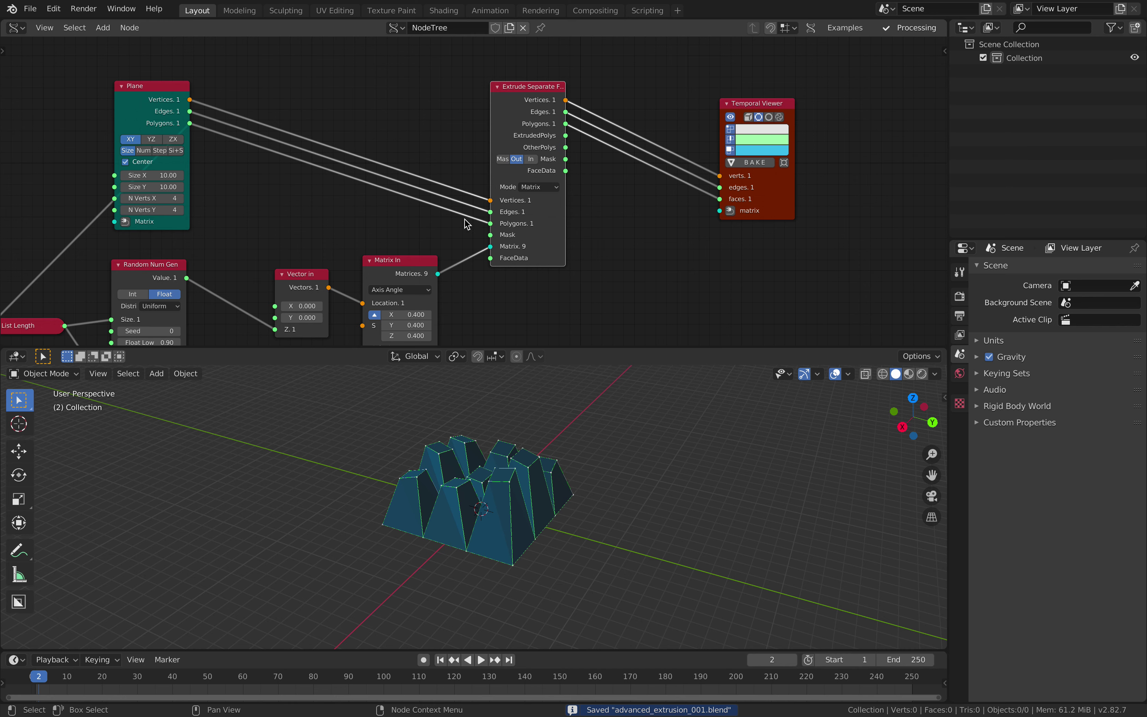
key("Home")
left_click_drag(225, 82, 94, 89)
middle_click_drag(214, 103, 221, 89)
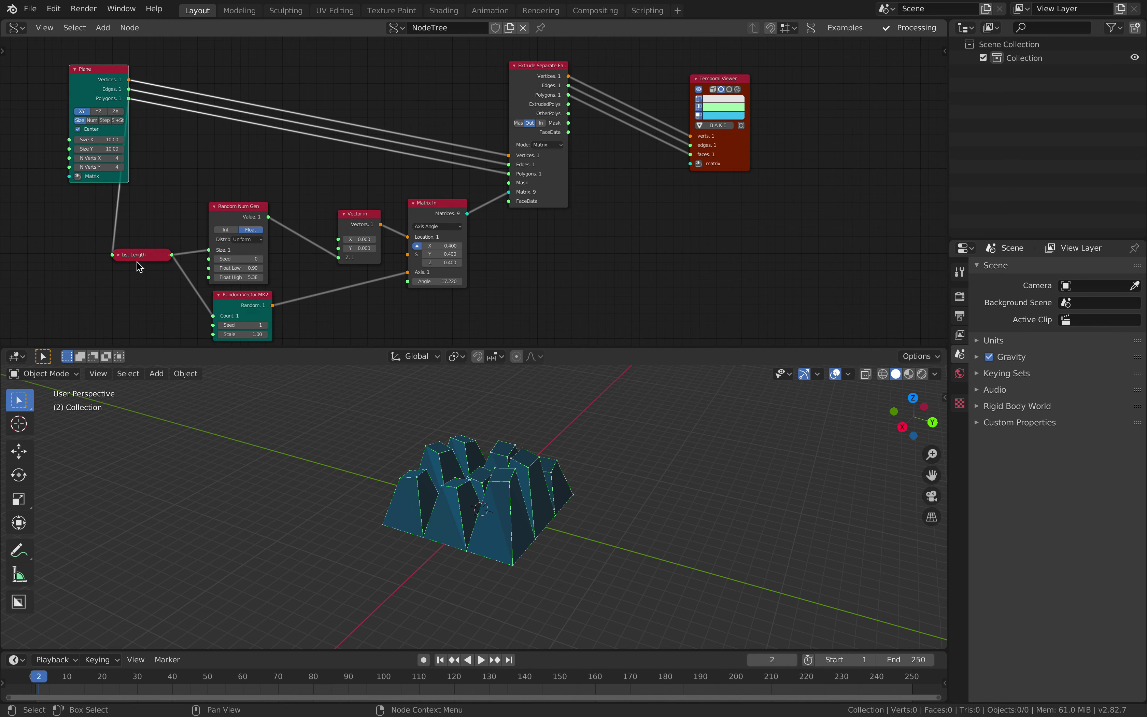
left_click_drag(140, 255, 162, 256)
left_click_drag(100, 86, 54, 106)
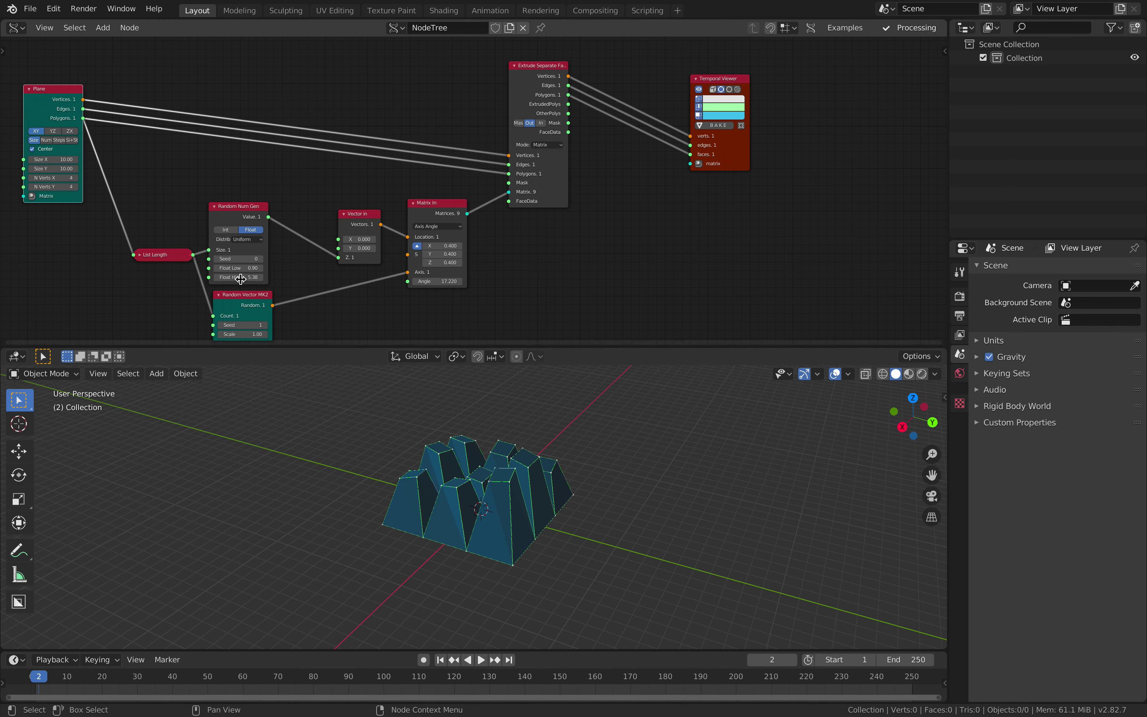
middle_click_drag(239, 274, 244, 259)
scroll(363, 212, "down", 1)
middle_click_drag(364, 213, 365, 210)
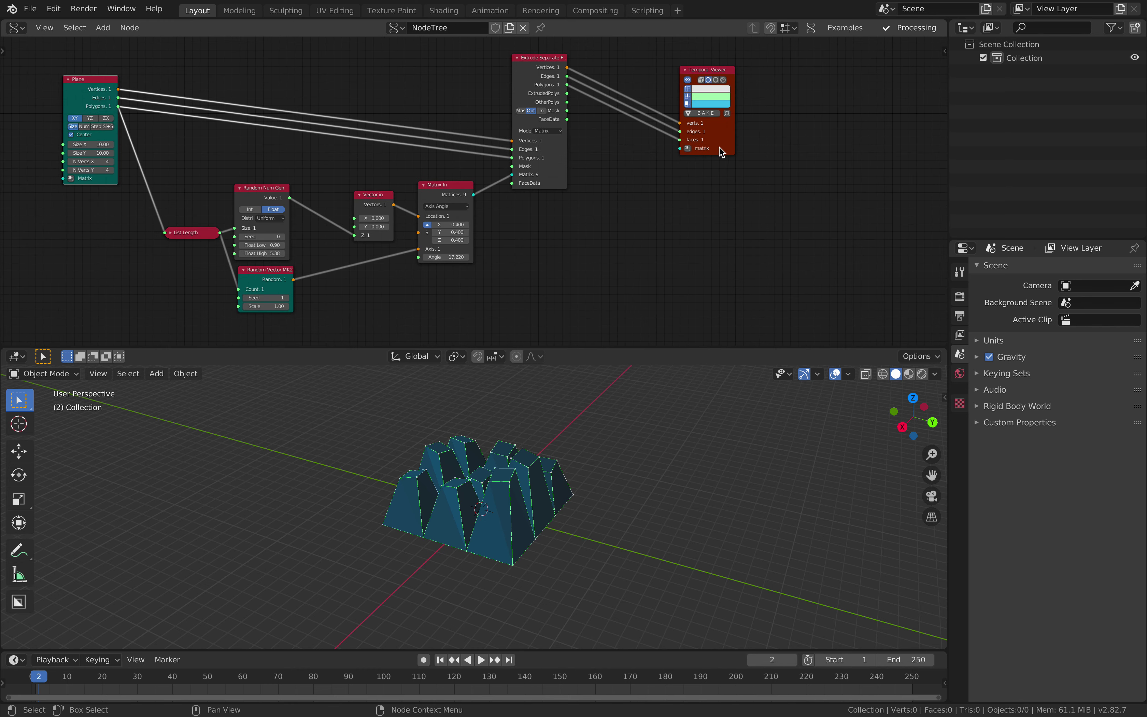
Move List Length slightly farther from the random nodes and delete the Temporal Viewer node.
left_click_drag(723, 141, 838, 122)
middle_click_drag(609, 156, 630, 150)
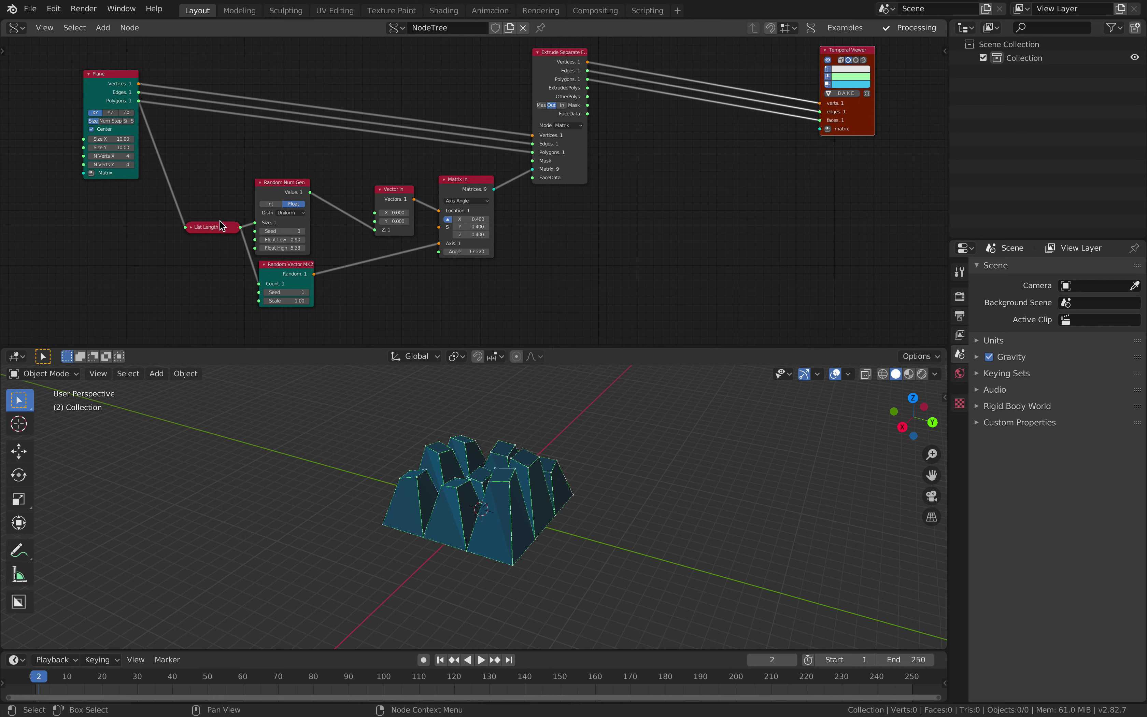
left_click_drag(221, 227, 208, 229)
left_click(857, 127)
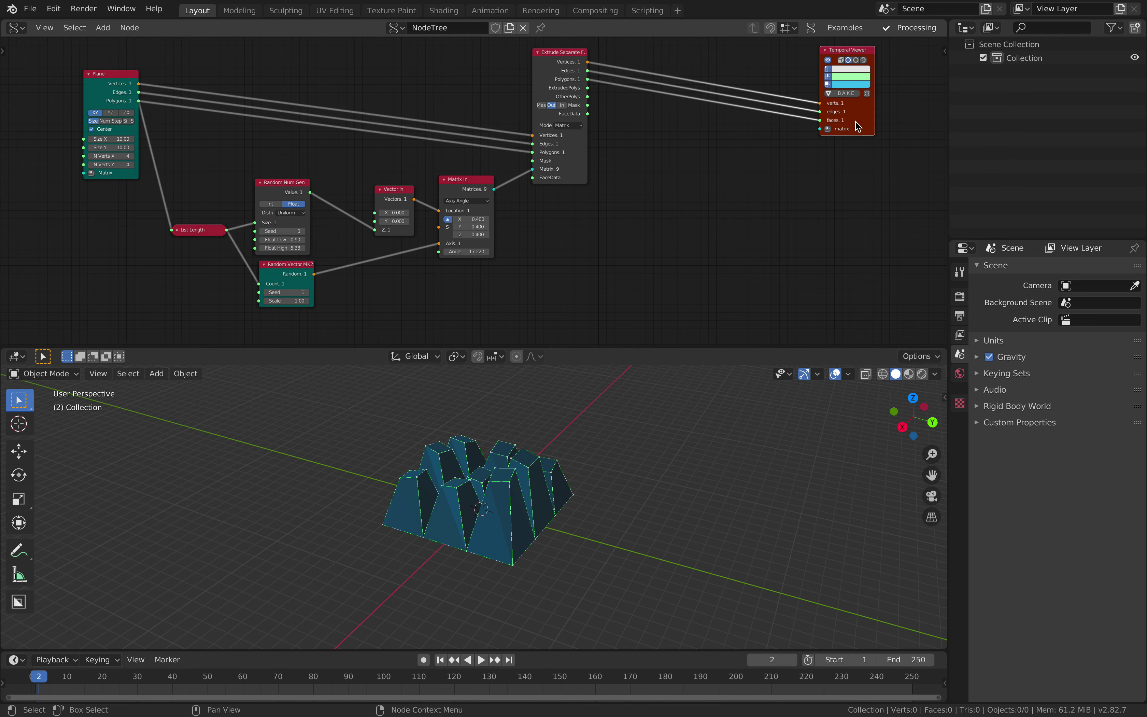
left_click_drag(855, 121, 905, 115)
middle_click_drag(566, 167, 531, 160)
key("a")
key("a")
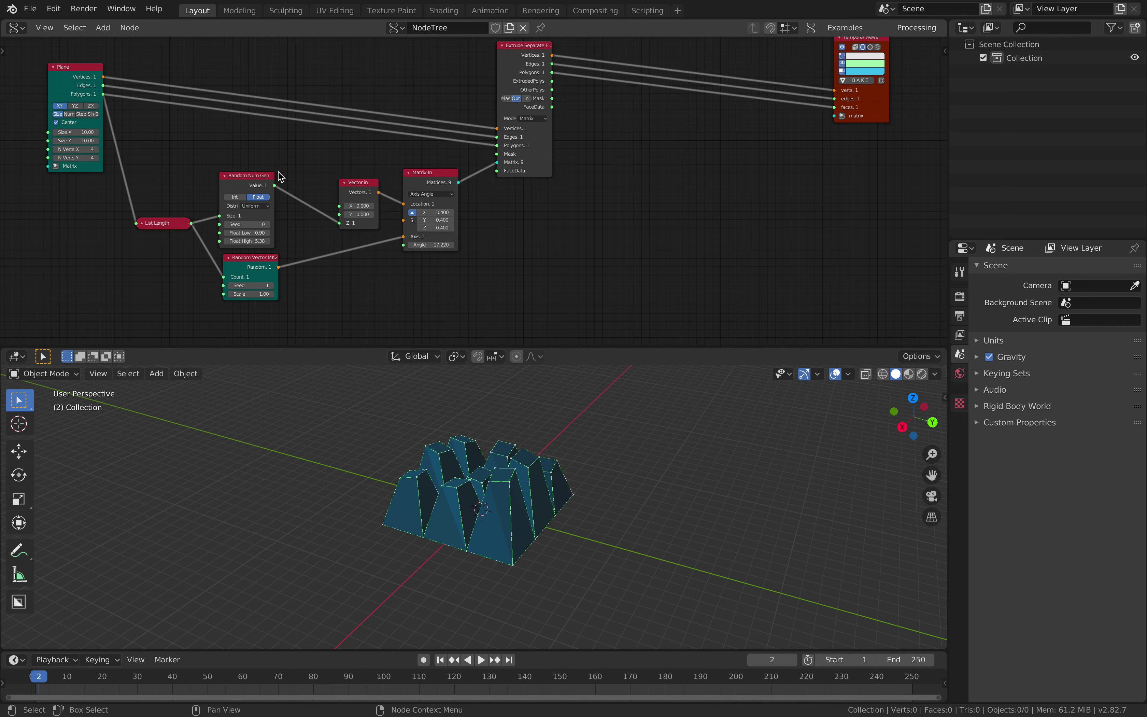
scroll(279, 177, "down", 1)
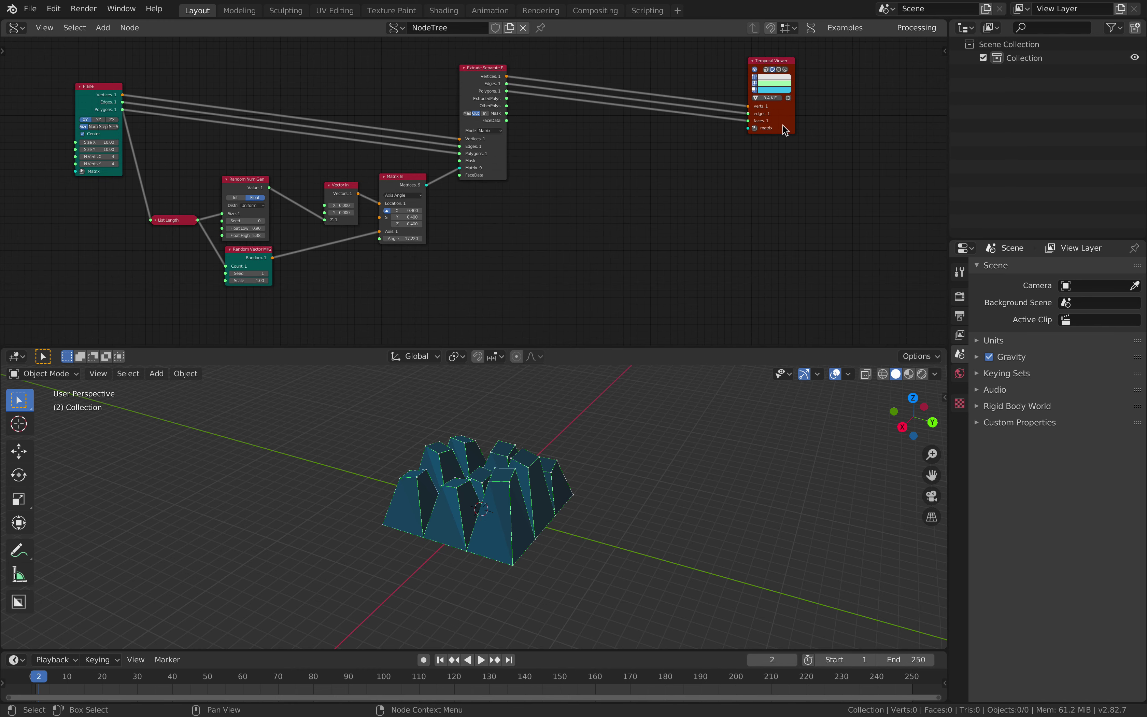
key("x")
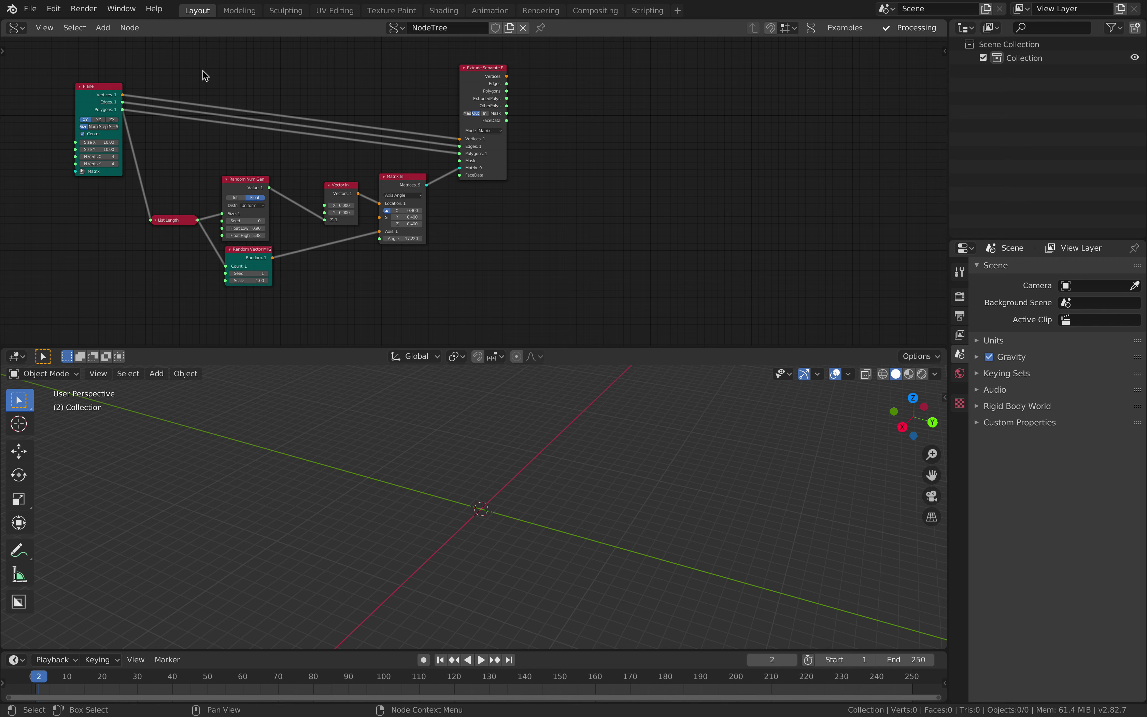
Duplicate the Random Num Gen, Random Vector MK2, Vector In, Matrix In and Extrude Separate Faces nodes along the X axis.
key("b")
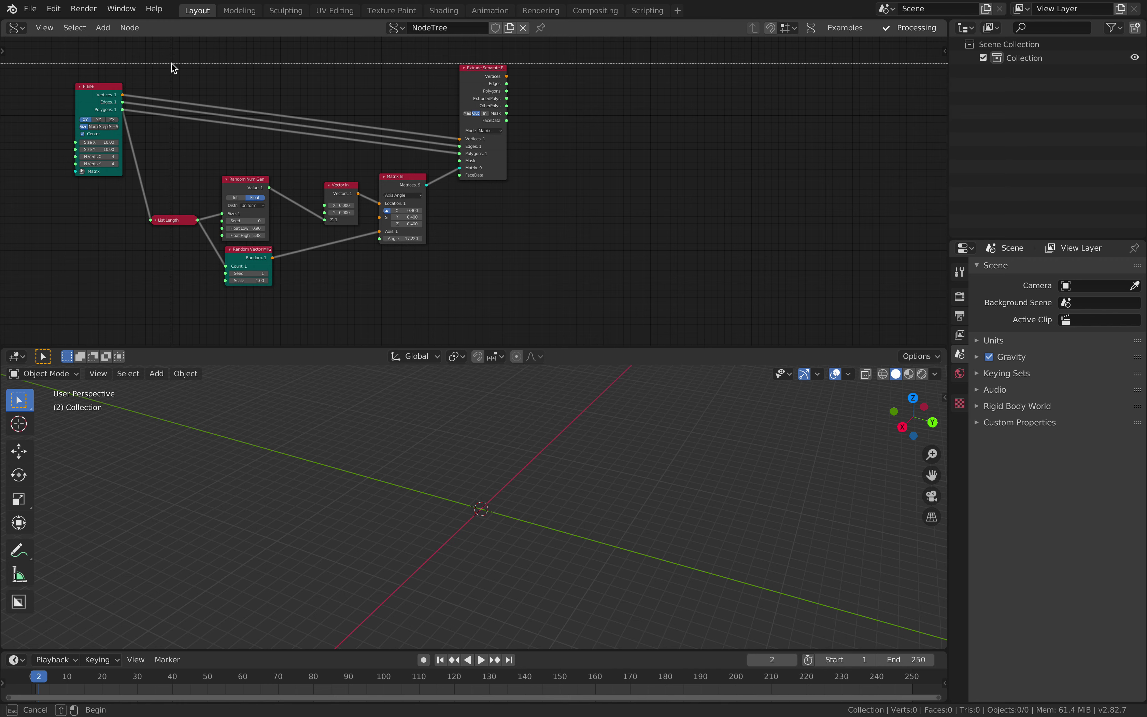
left_click_drag(233, 63, 540, 289)
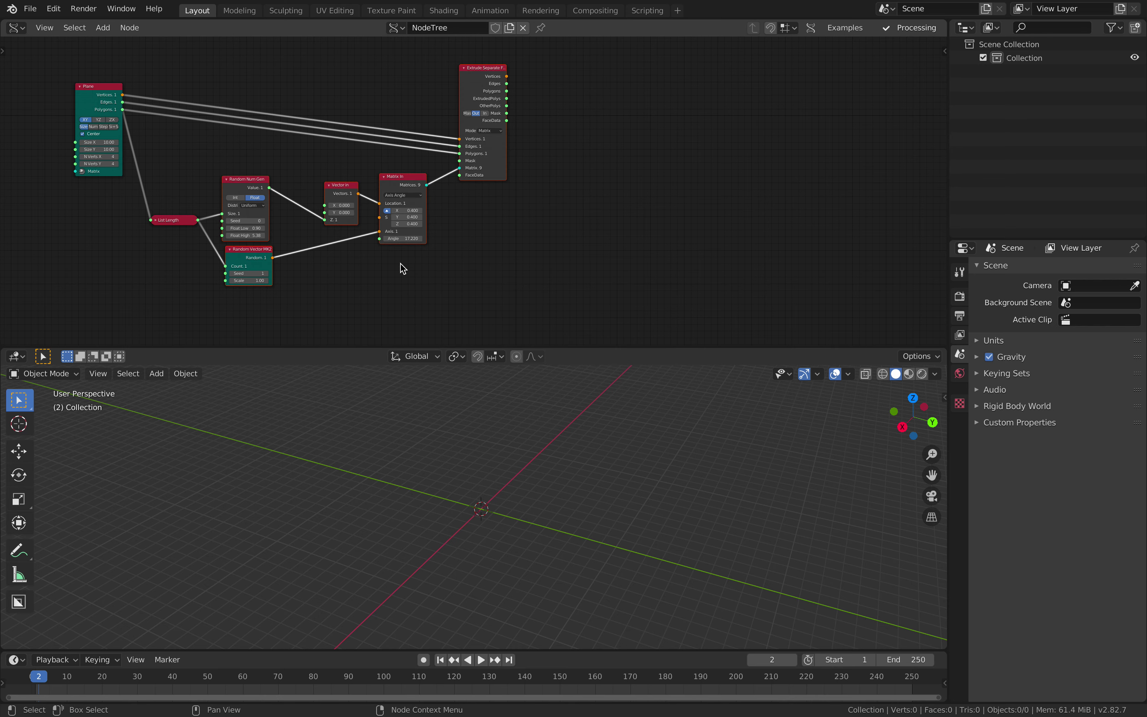
key("shift+d")
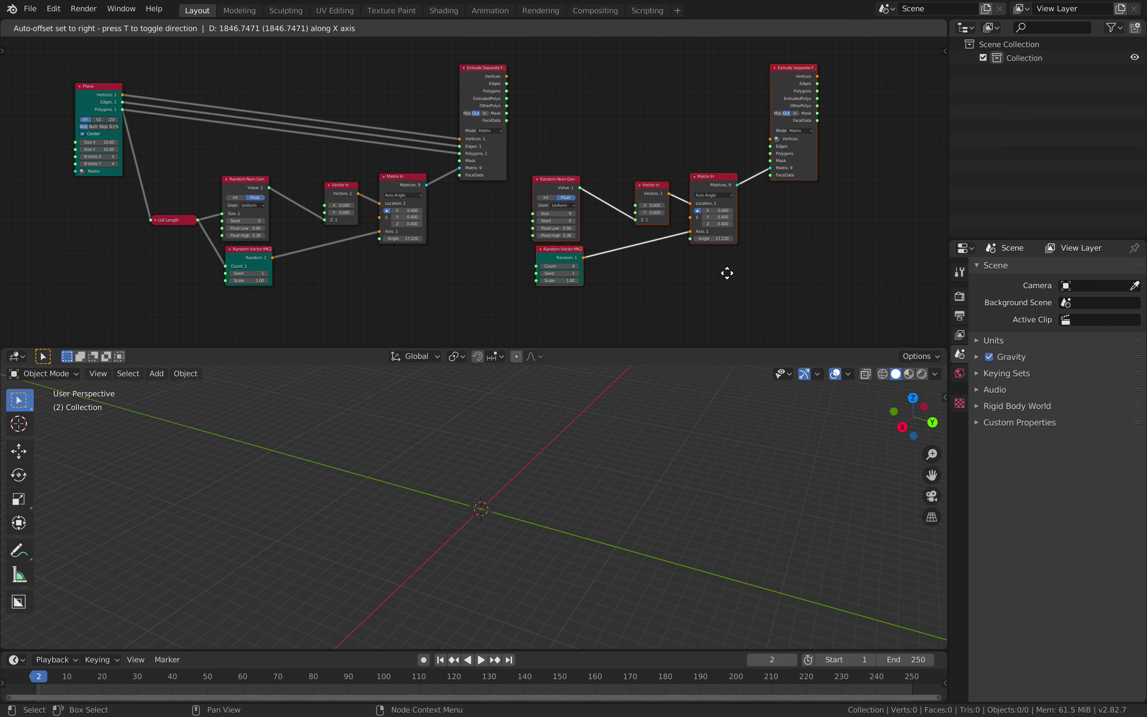
left_click(727, 274)
middle_click_drag(664, 143, 563, 142)
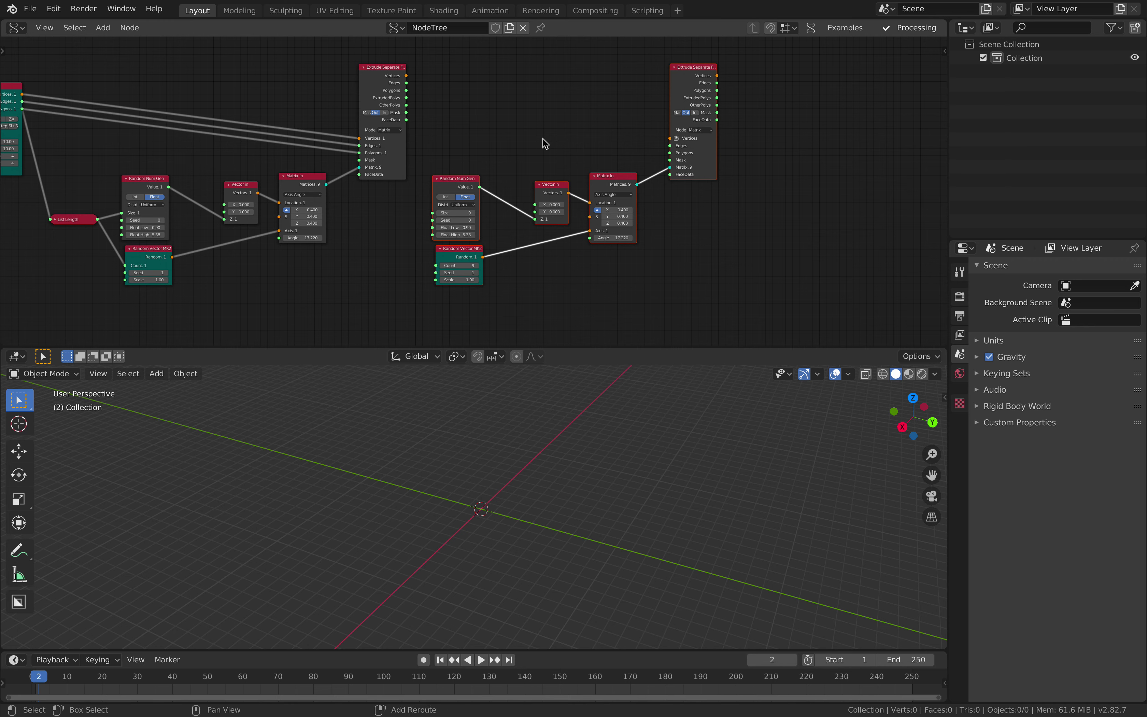
Duplicate the copied extrusion group twice more along the X axis to make a row of four groups.
key("shift+d")
key("x")
left_click(834, 164)
middle_click_drag(777, 137, 499, 140)
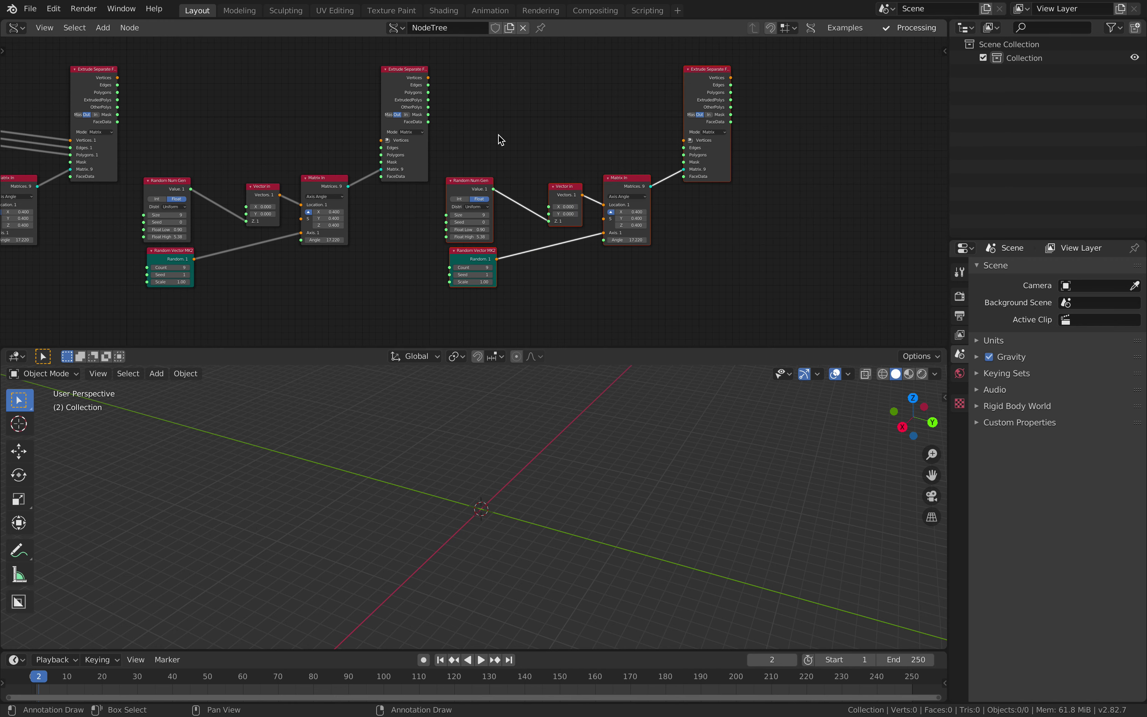
mouse_move(284, 176)
middle_mouse_down()
mouse_move(396, 170)
mouse_move(268, 162)
middle_mouse_up()
key("shift+d")
key("x")
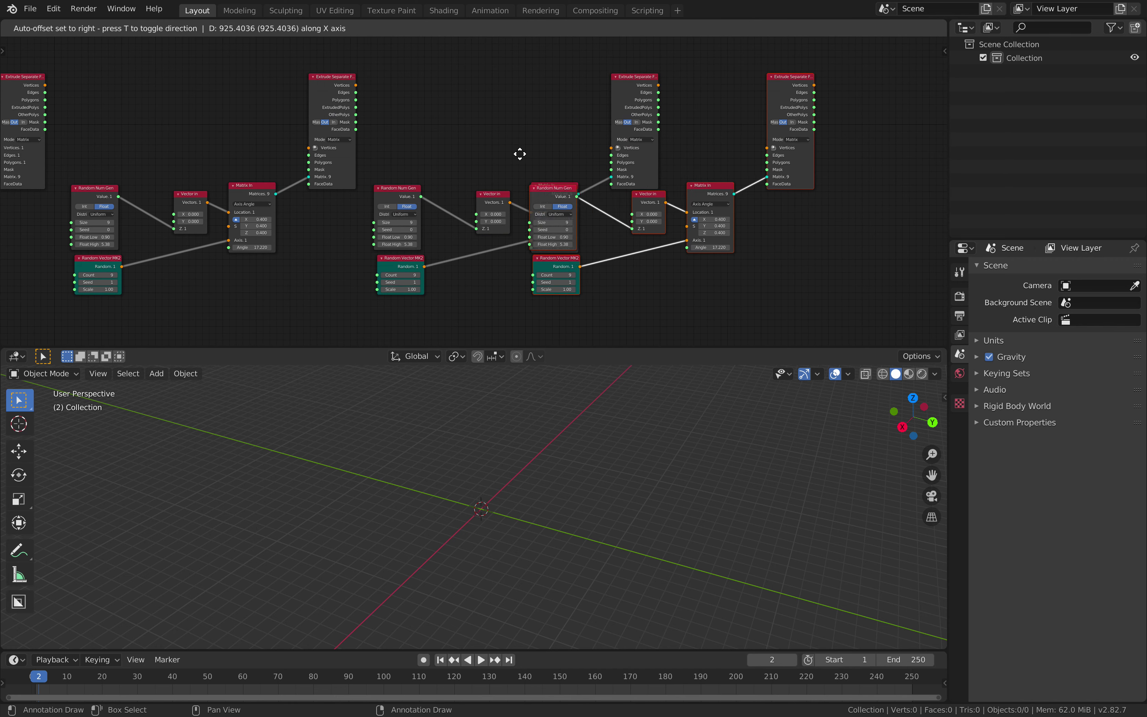
left_click(654, 175)
scroll(461, 165, "down", 2)
scroll(469, 166, "up", 1, "ctrl")
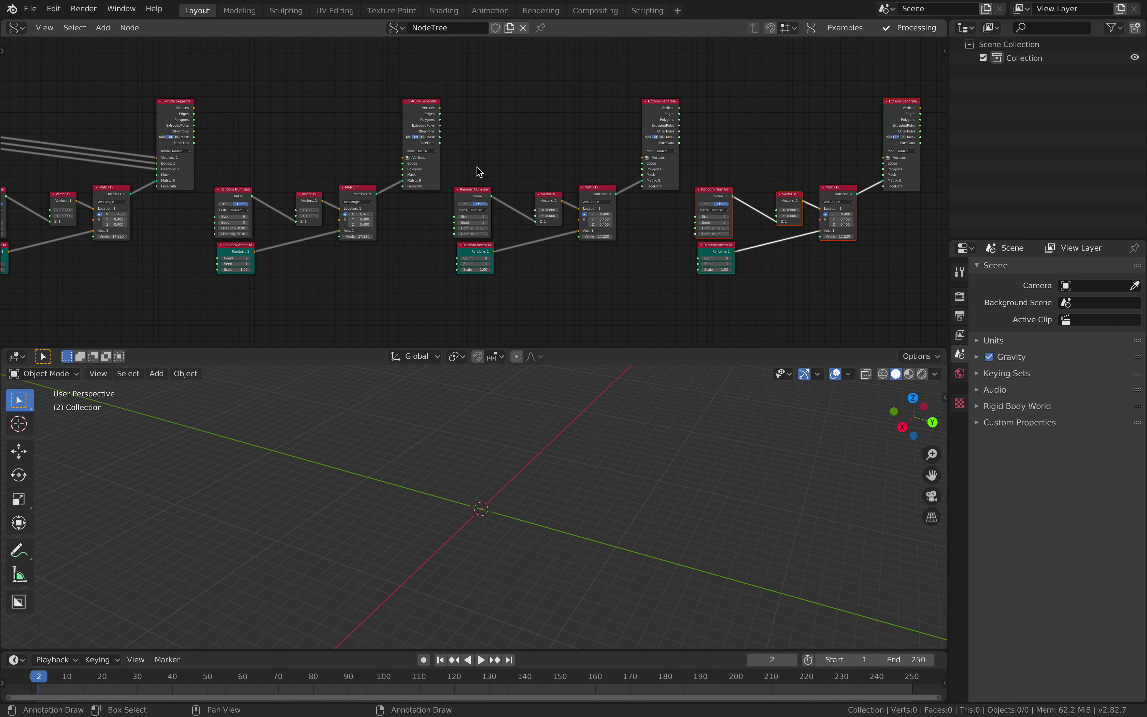
Link the four Extrude Separate Faces nodes in sequence, each one's outputs feeding the following node's matching inputs.
left_click(182, 107)
left_click(408, 106)
left_click(670, 109)
left_click(897, 110)
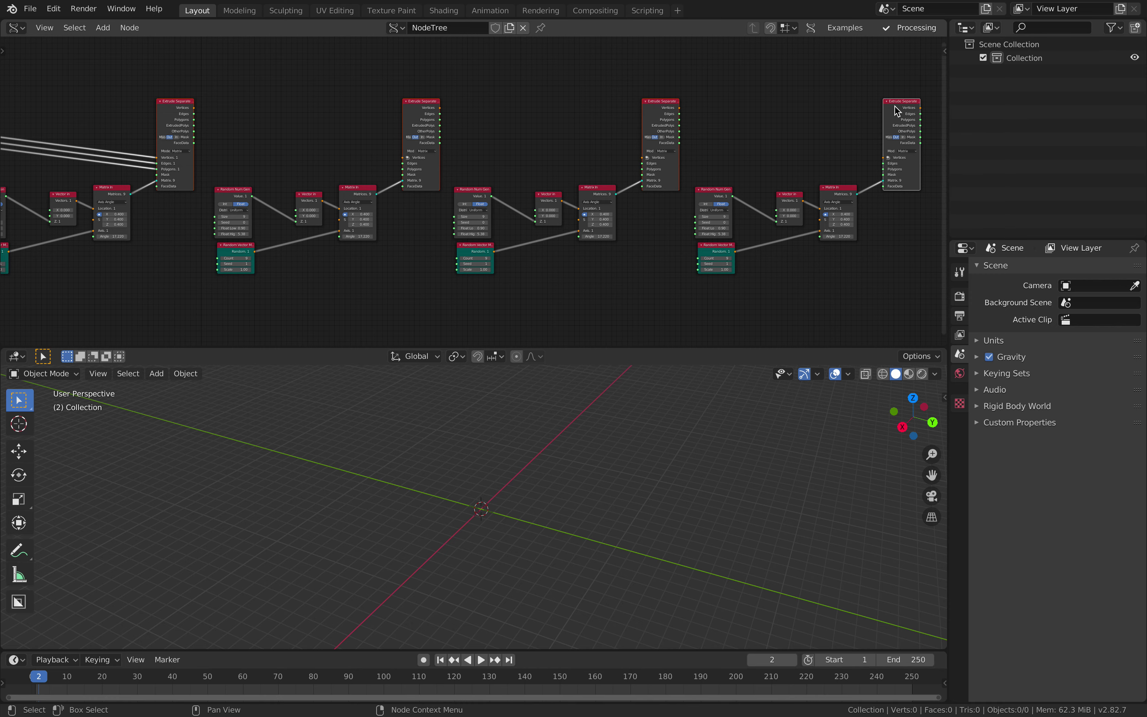
key("f")
left_click(812, 75)
middle_click_drag(744, 102, 433, 105)
Attach a Temporal Viewer to the last Extrude Separate Faces node to preview the mesh.
left_click(585, 106)
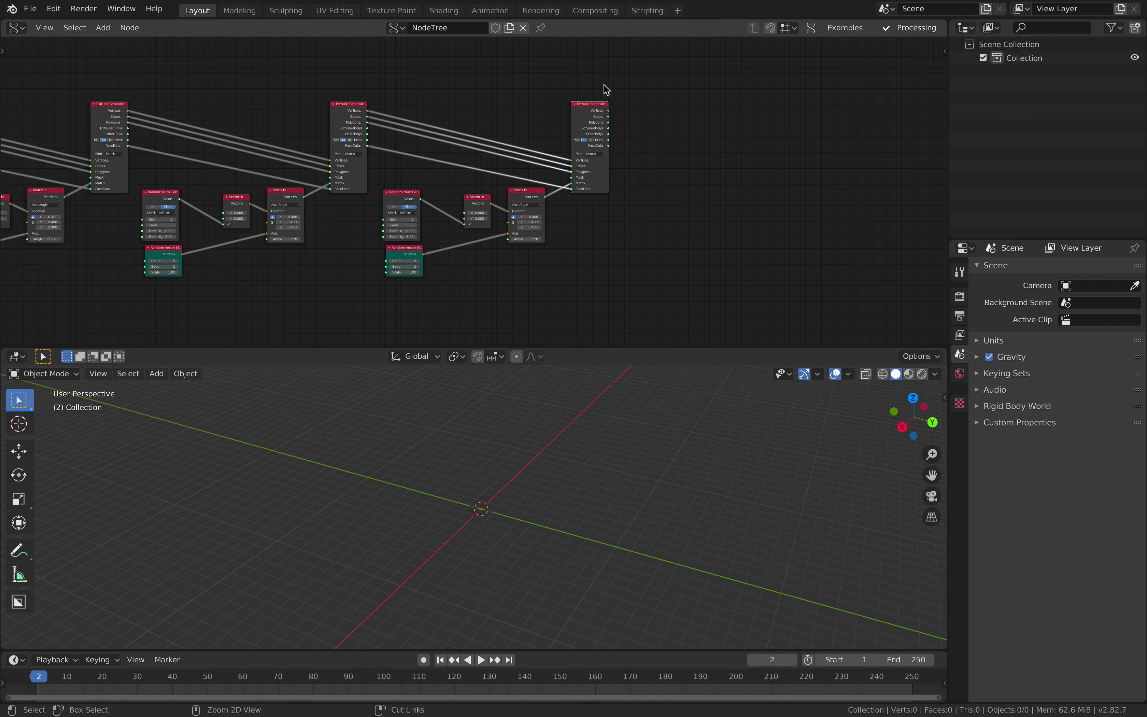
left_click(599, 106, "ctrl+shift")
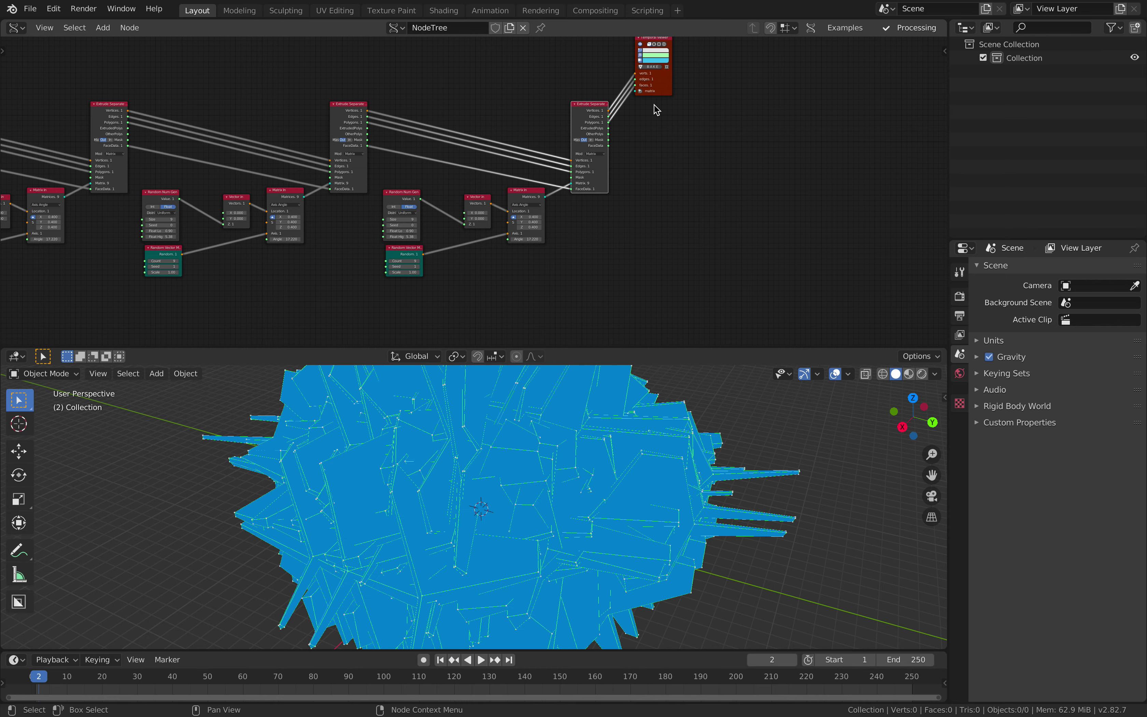
middle_click_drag(537, 525, 495, 481)
Set the first Extrude Separate Faces node's output mask to In and connect its Mask to the second node's Mask input.
middle_click_drag(218, 231, 586, 228)
scroll(478, 217, "up", 4)
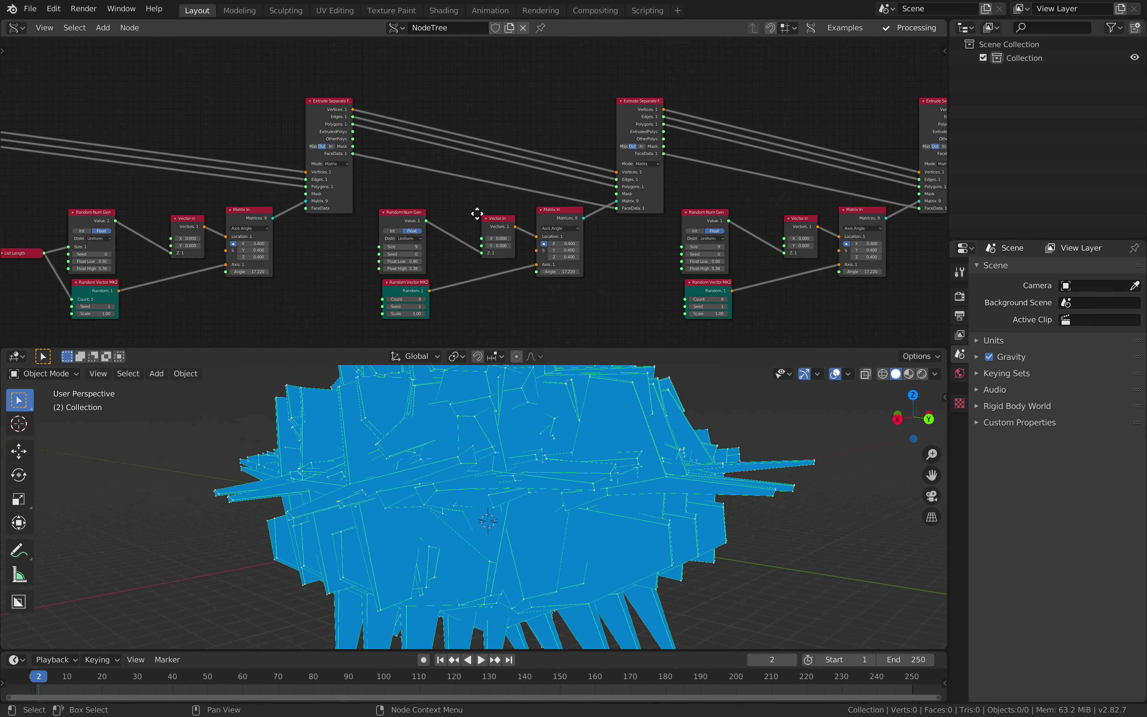
scroll(381, 162, "up", 2)
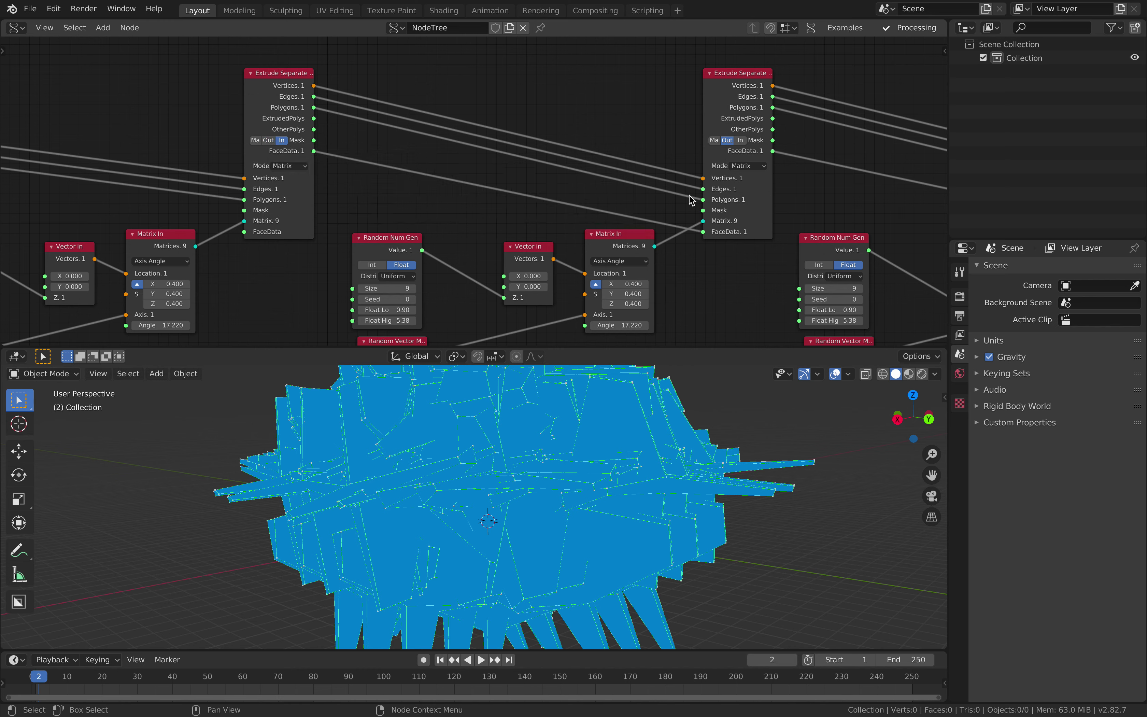
left_click_drag(316, 145, 787, 217)
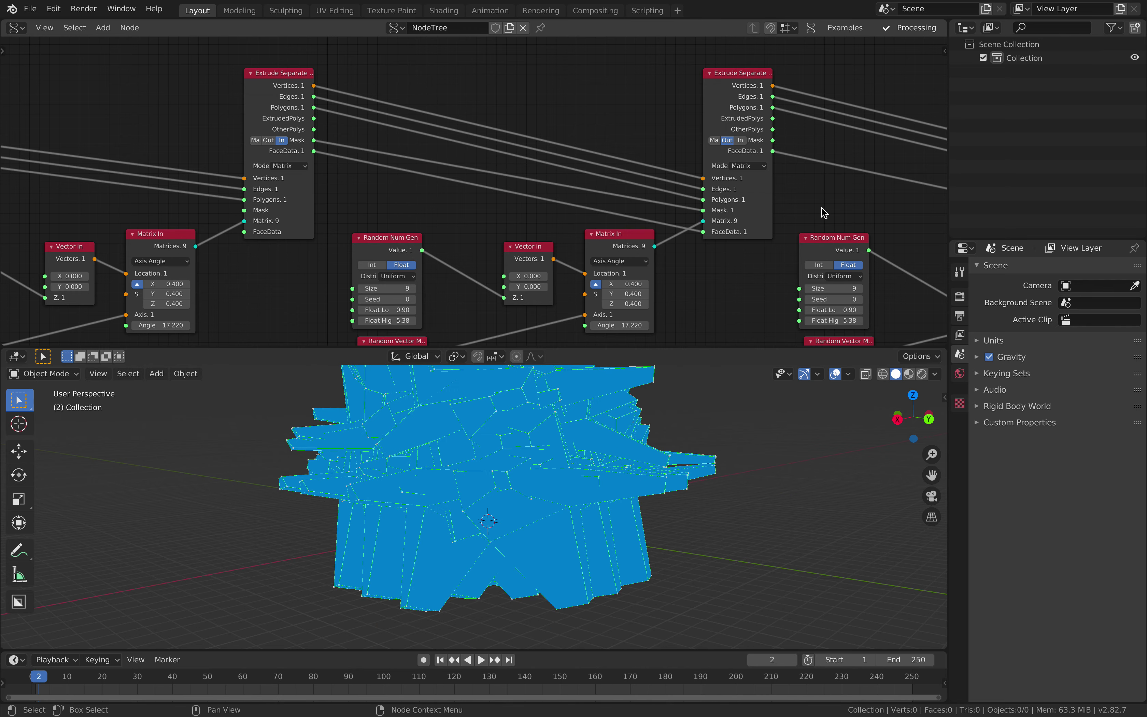
Set the output mask of the second and third Extrude nodes to In, and connect each to the following node's Mask input.
left_click(739, 141)
middle_click_drag(545, 94, 100, 85)
left_click_drag(328, 132, 706, 207)
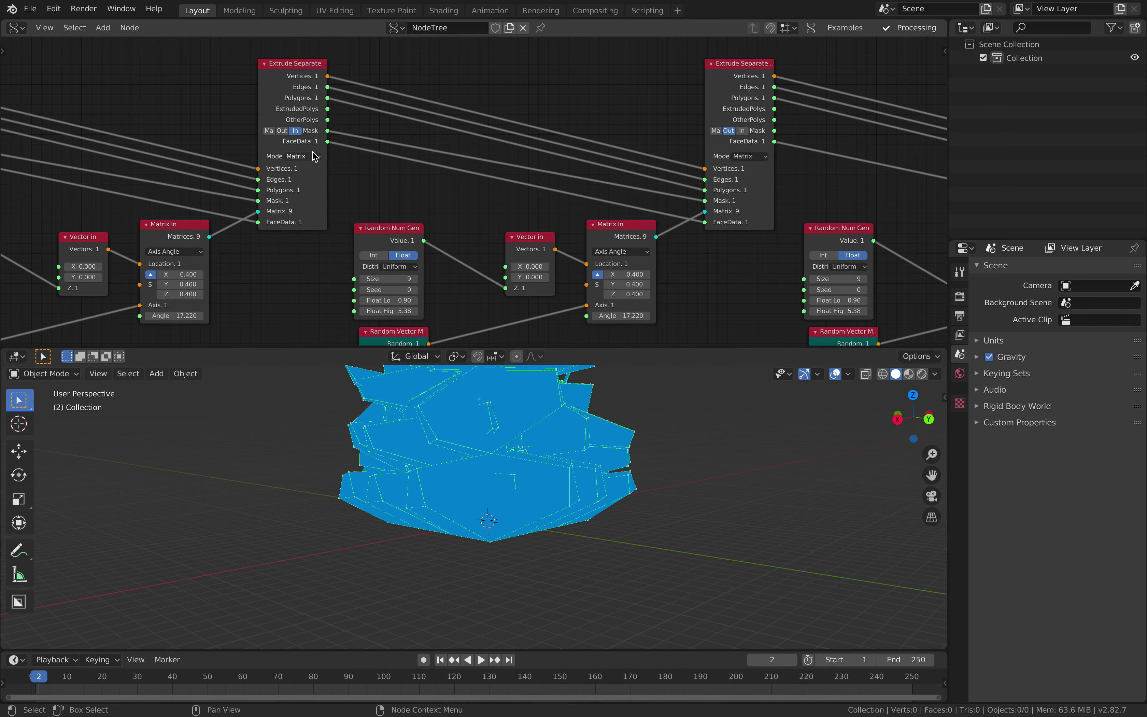
middle_click_drag(178, 179, 307, 167)
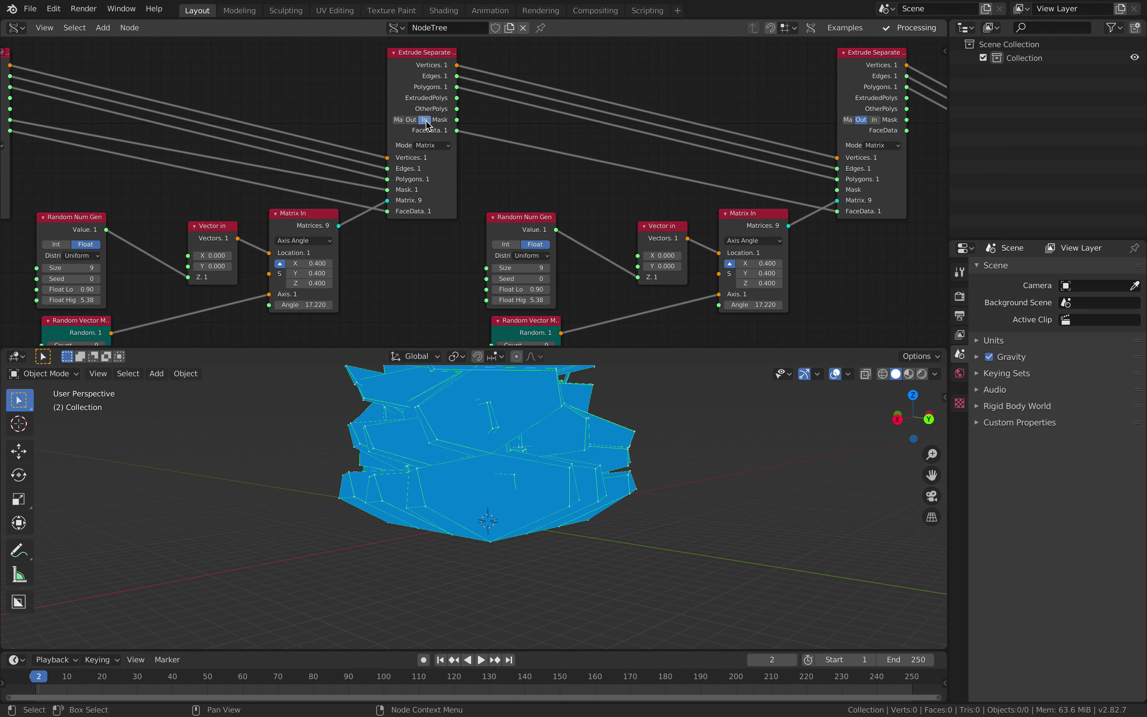
left_click_drag(457, 122, 841, 190)
middle_click_drag(673, 429, 850, 430)
scroll(673, 450, "down", 2)
Adjust the X scale of the last extrusion group's Matrix In node.
middle_click_drag(679, 339, 585, 276)
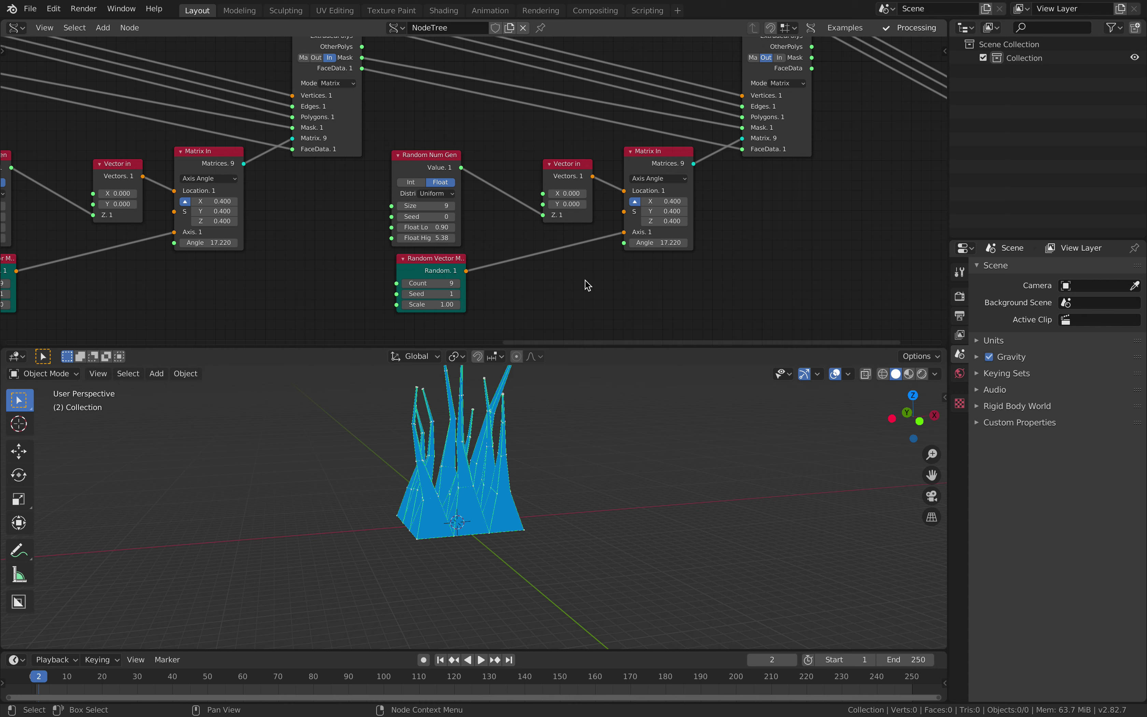
scroll(631, 251, "up", 1)
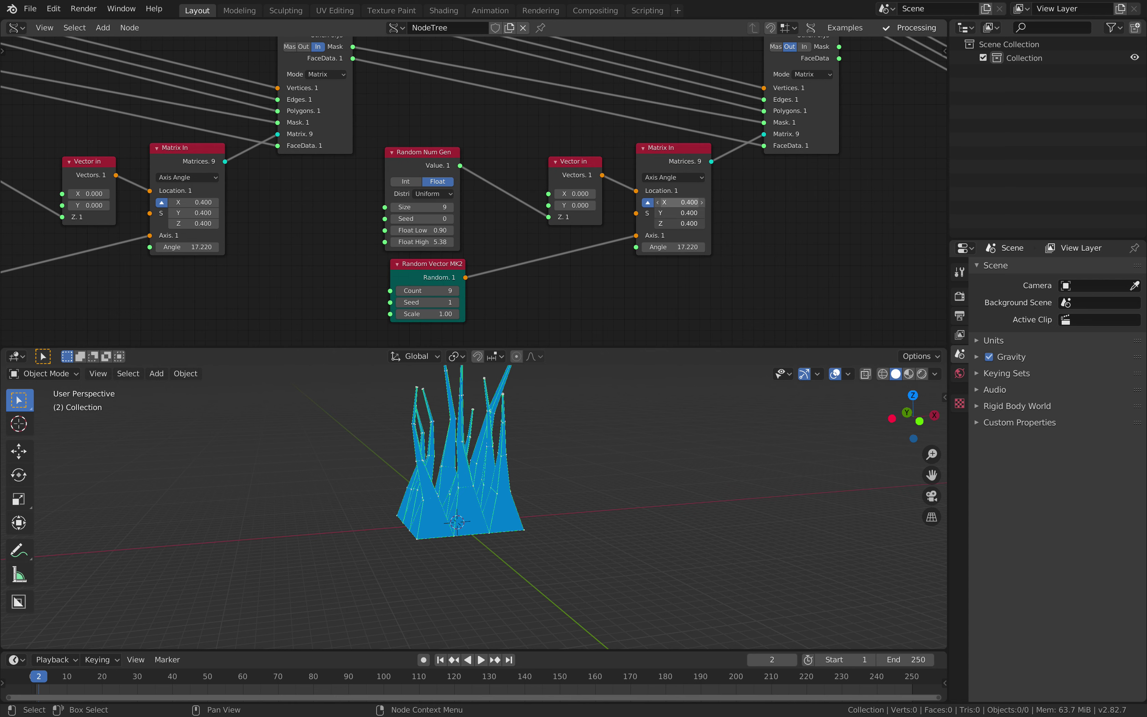
left_click_drag(680, 203, 730, 202)
middle_click_drag(673, 450, 578, 493)
Change the Random Num Gen and Random Vector MK2 seeds in the last extrusion group.
middle_click_drag(521, 284, 621, 254)
left_click_drag(526, 188, 568, 188)
left_click_drag(529, 272, 554, 272)
Set the second extrusion group's Random Num Gen seed to 128 and its Random Vector MK2 seed to 53.
middle_click_drag(525, 243, 763, 243)
mouse_move(279, 190)
left_mouse_down()
mouse_move(326, 190)
mouse_move(292, 190)
left_mouse_up()
left_click_drag(288, 272, 313, 272)
middle_click_drag(129, 221, 354, 239)
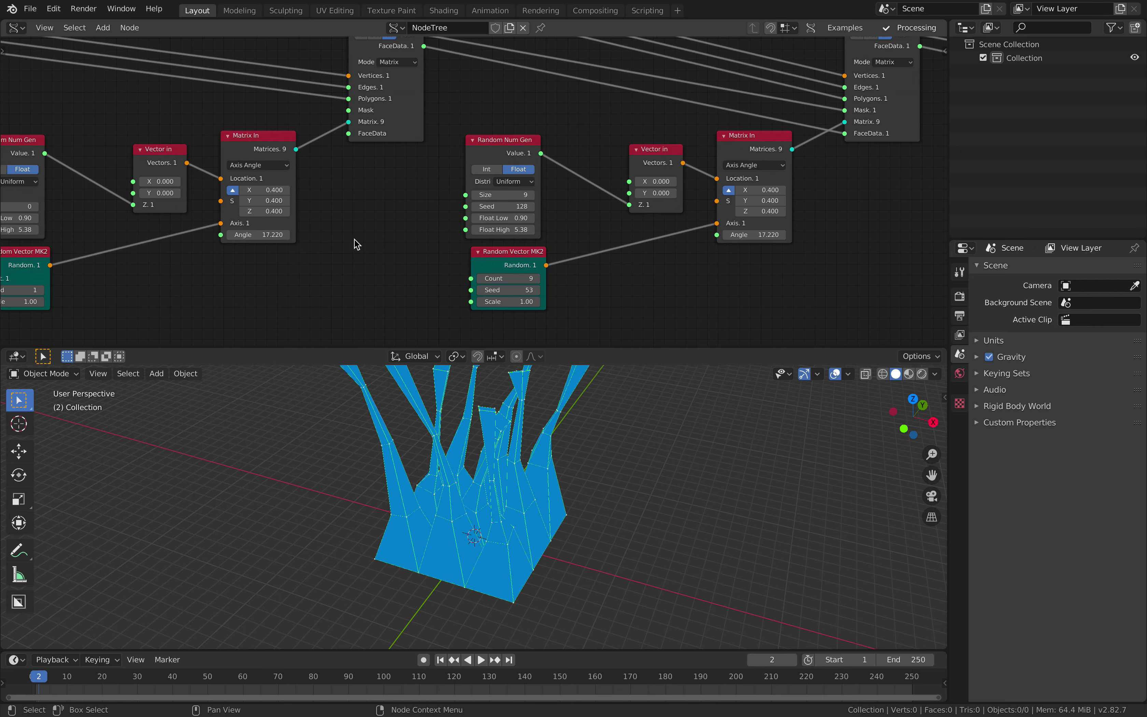
Set the first extrusion group's Random Num Gen seed to 32 and its Random Vector MK2 seed to 9.
middle_click_drag(148, 194, 334, 199)
left_click_drag(194, 209, 209, 211)
left_click_drag(200, 294, 204, 295)
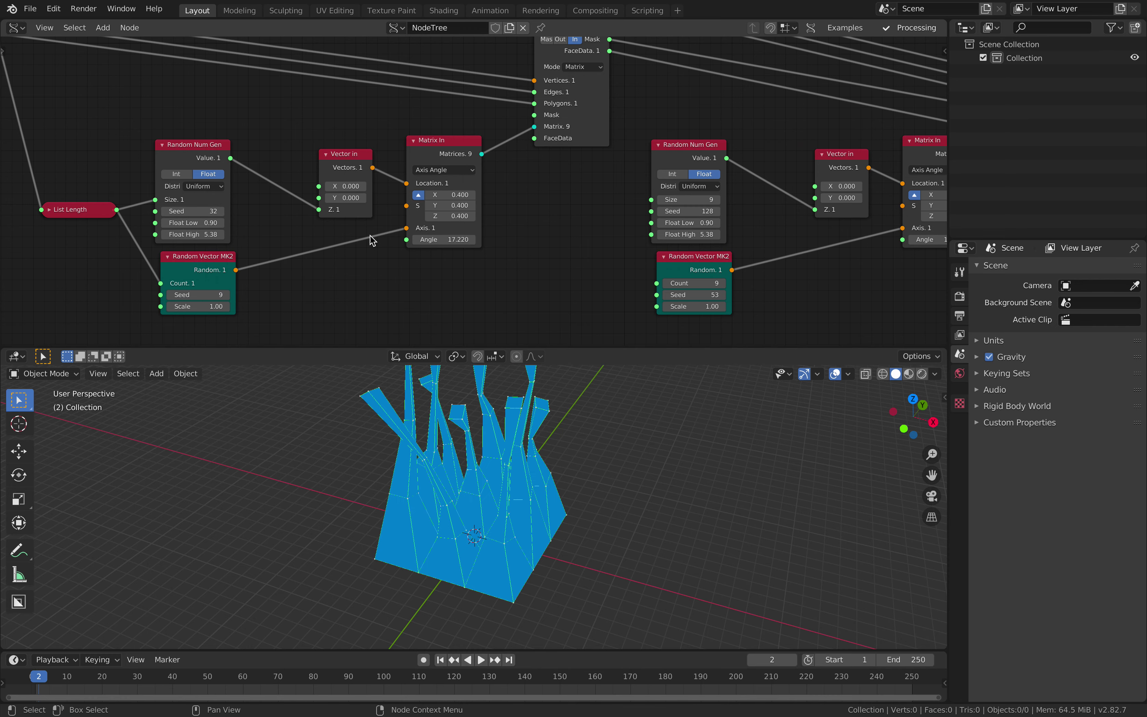
Save the file with the reseeded extrusion node tree.
scroll(467, 222, "down", 5)
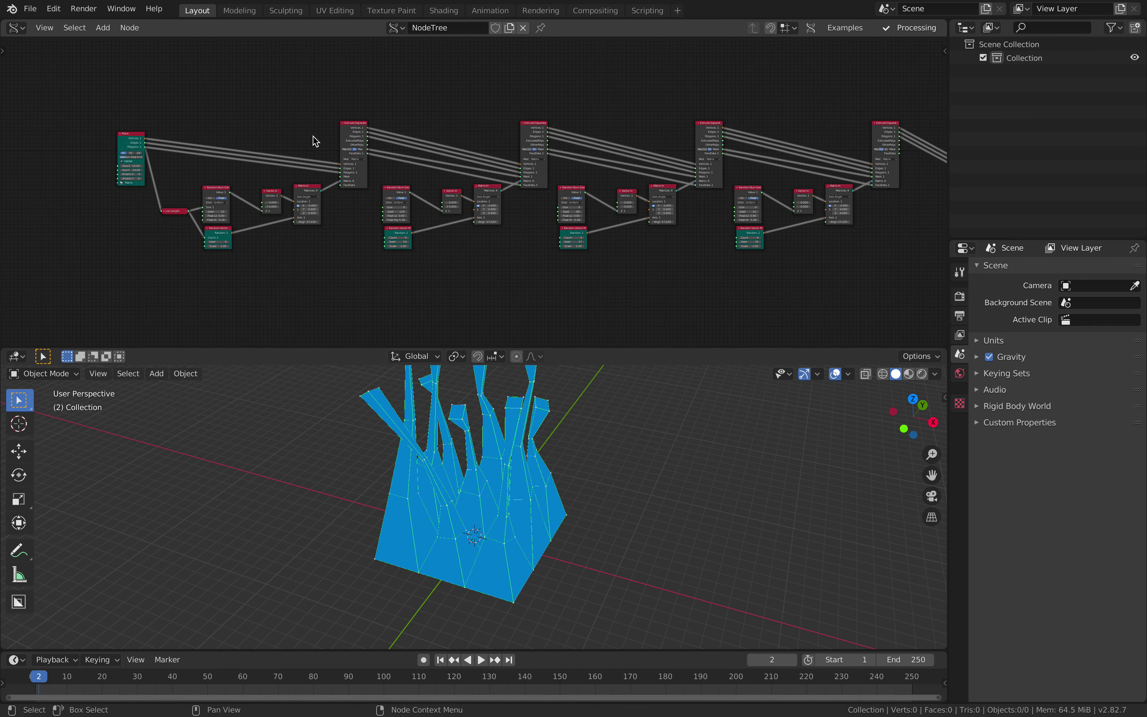
middle_click_drag(836, 179, 713, 185)
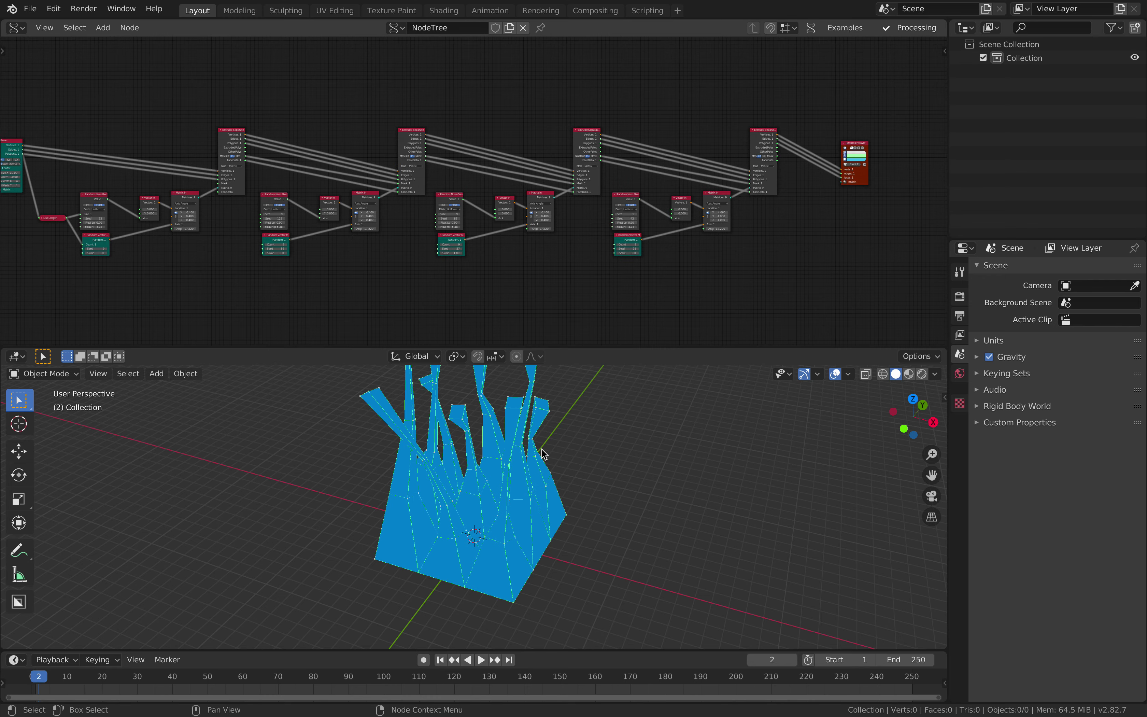
key("ctrl+s")
middle_click_drag(504, 508, 592, 467)
middle_click_drag(202, 179, 455, 188)
middle_click_drag(616, 417, 628, 461)
scroll(628, 460, "down", 3)
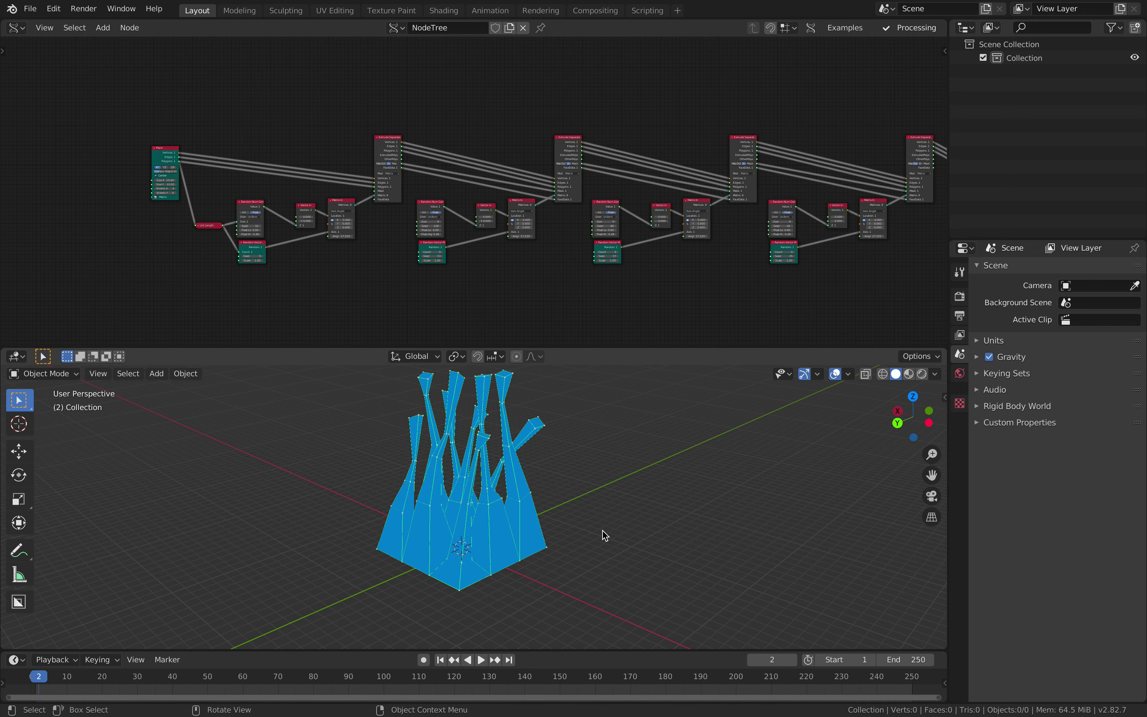
Move the Plane node farther away from the first Extrude node to free up space along its output links.
middle_click_drag(472, 519, 414, 488)
middle_click_drag(279, 267, 443, 279)
scroll(365, 244, "up", 5)
middle_click_drag(294, 205, 398, 223)
scroll(393, 226, "up", 2)
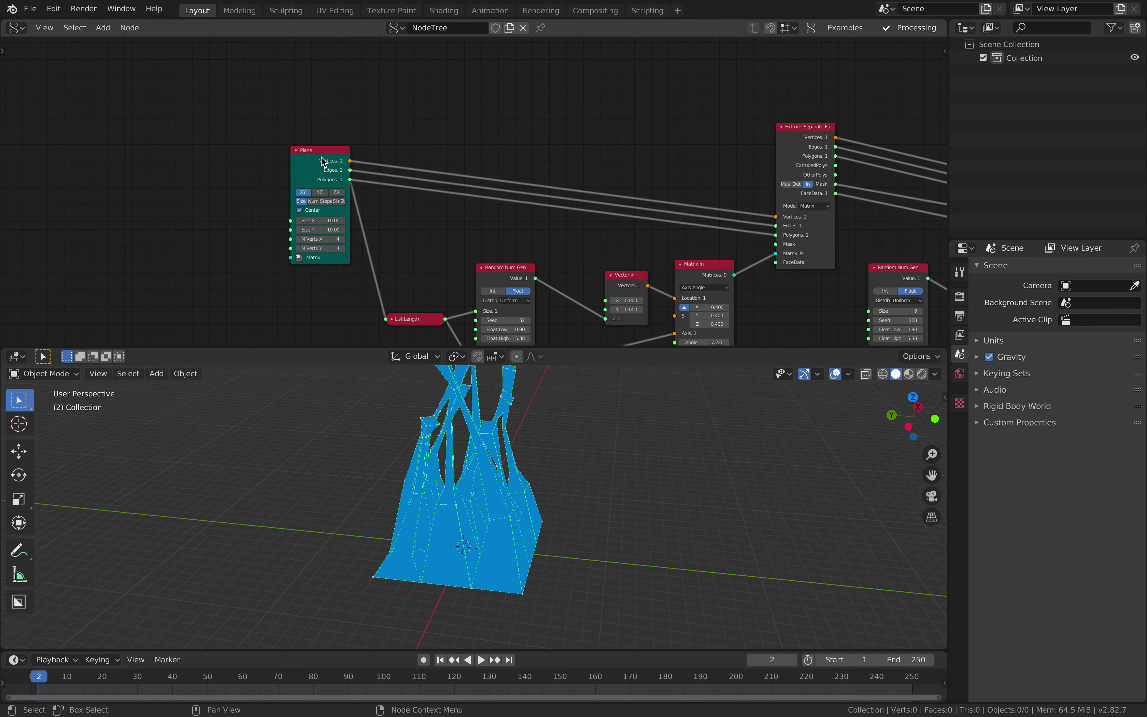
left_click(313, 155)
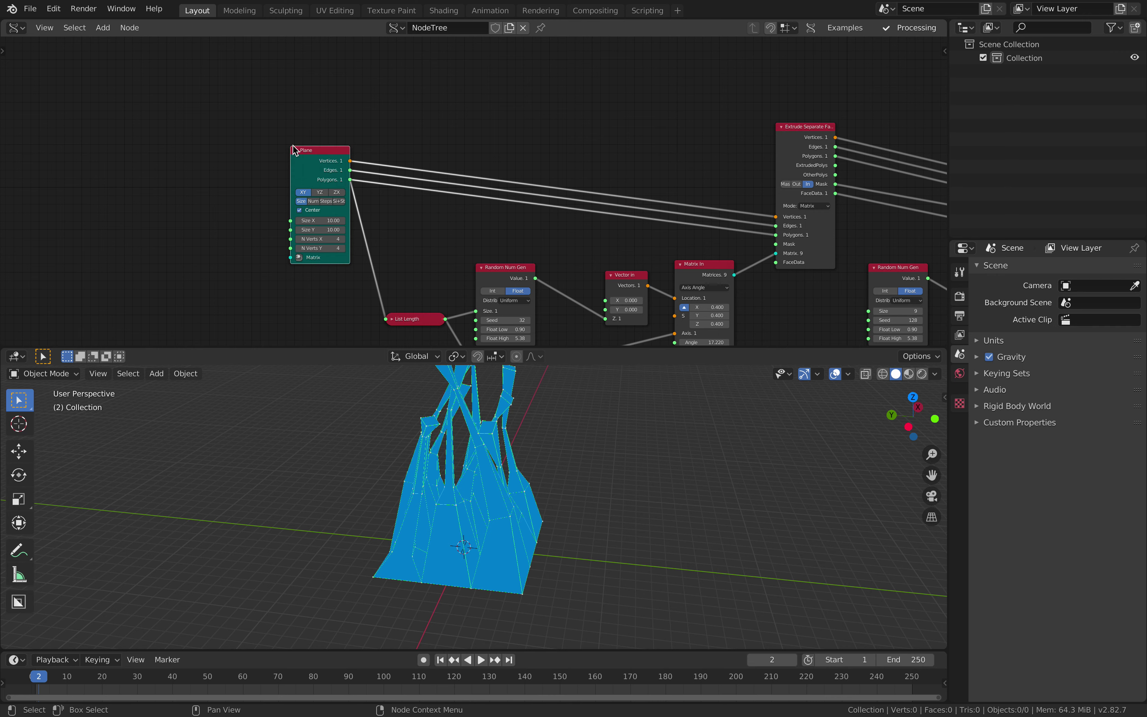
left_click_drag(312, 159, 169, 156)
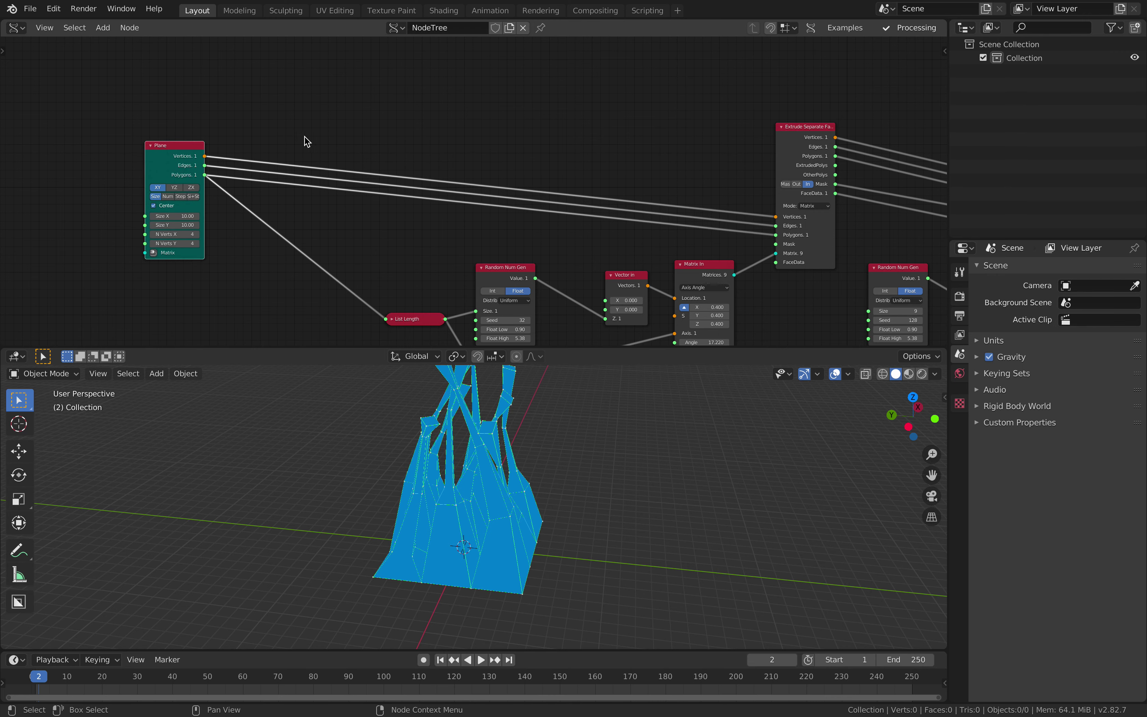
middle_click_drag(294, 141, 357, 140)
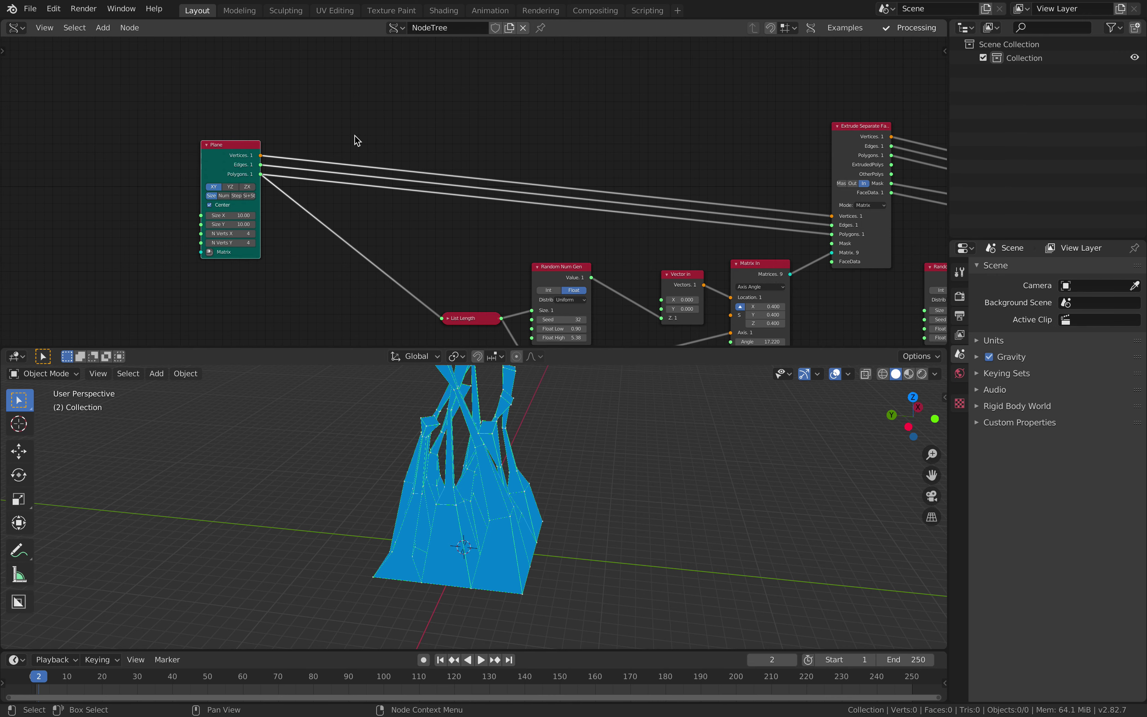
Show the node editor's tool shelf and try the Links Cut tool on the Plane node's output links.
left_click(5, 51)
left_click_drag(38, 76, 78, 78)
left_click(56, 108)
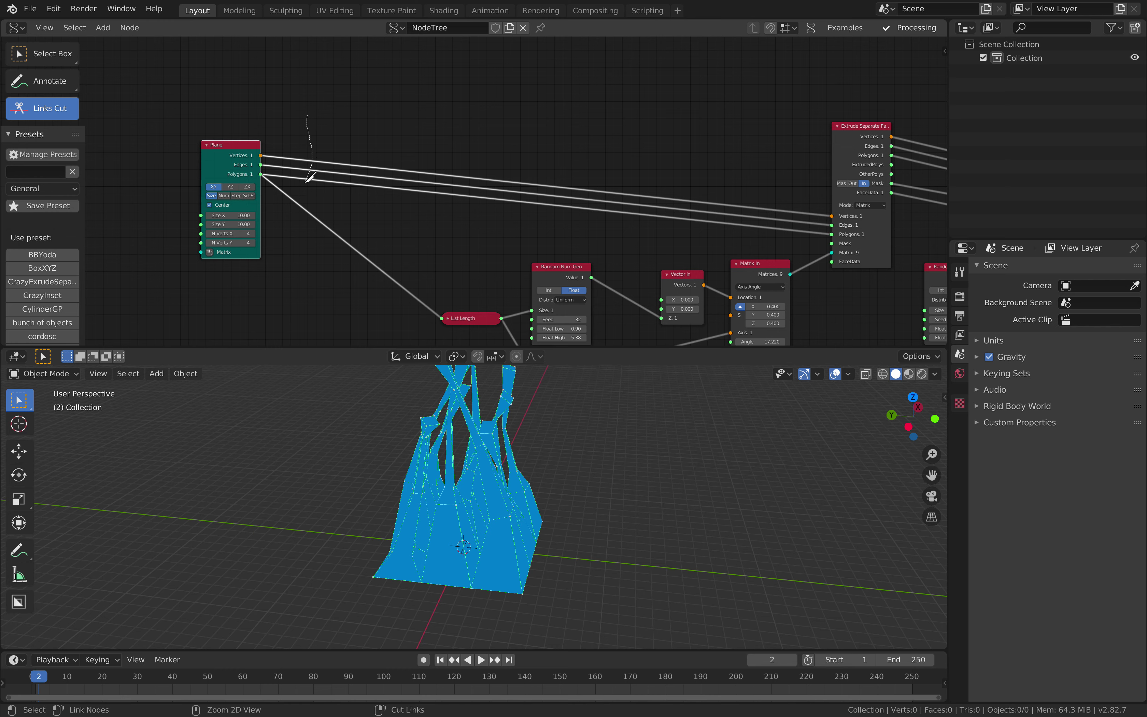
right_click_drag(293, 208, 291, 235, "ctrl")
key("ctrl+z")
Preview the Plane node in a Temporal Viewer, move the viewer aside, and add reroutes across its three links.
key("ctrl+space")
middle_click_drag(416, 119, 414, 167)
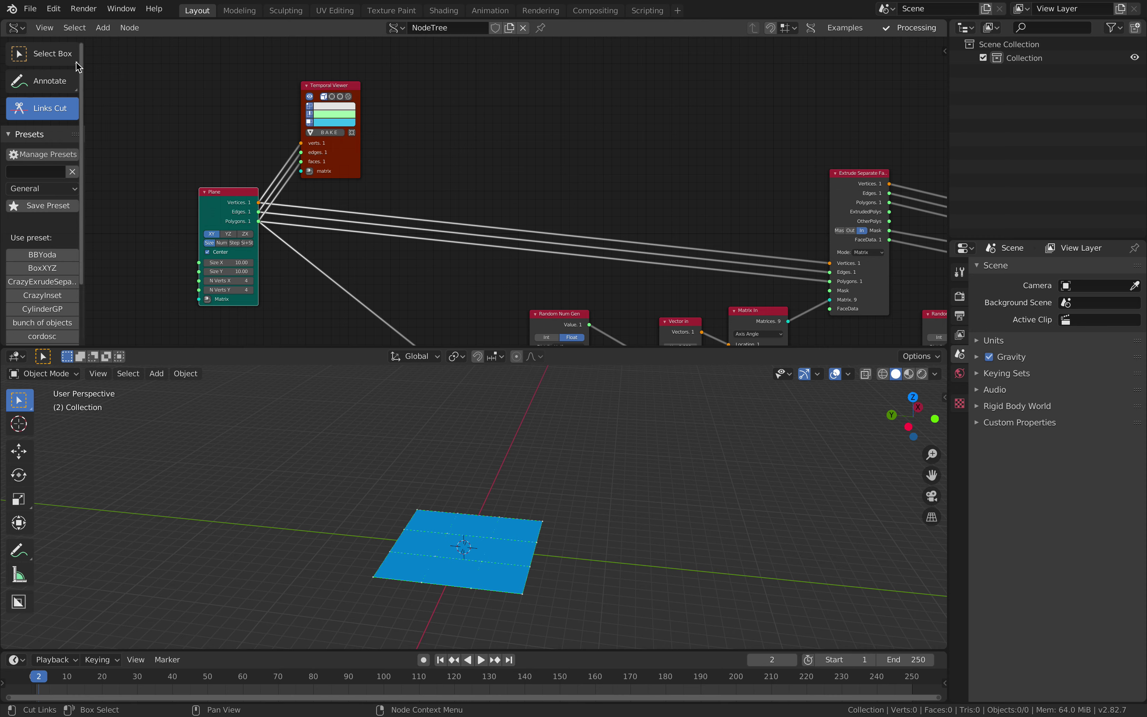
left_click(57, 55)
left_click_drag(340, 86, 450, 56)
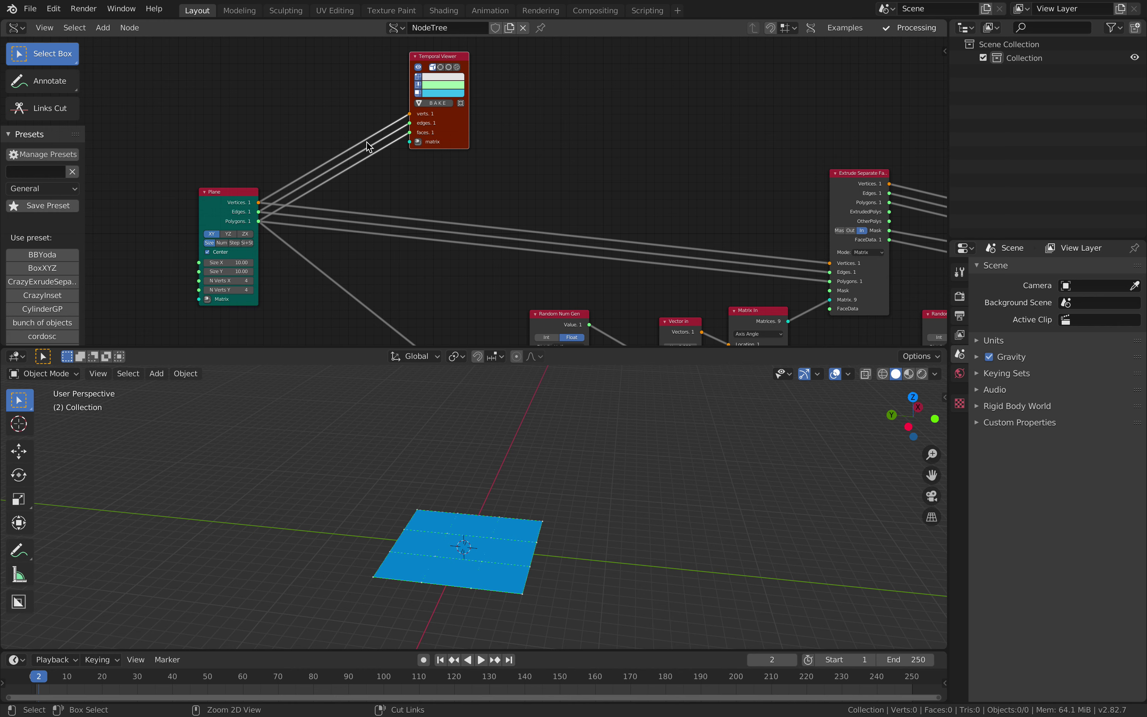
right_click_drag(346, 106, 379, 166, "shift")
left_click(440, 140)
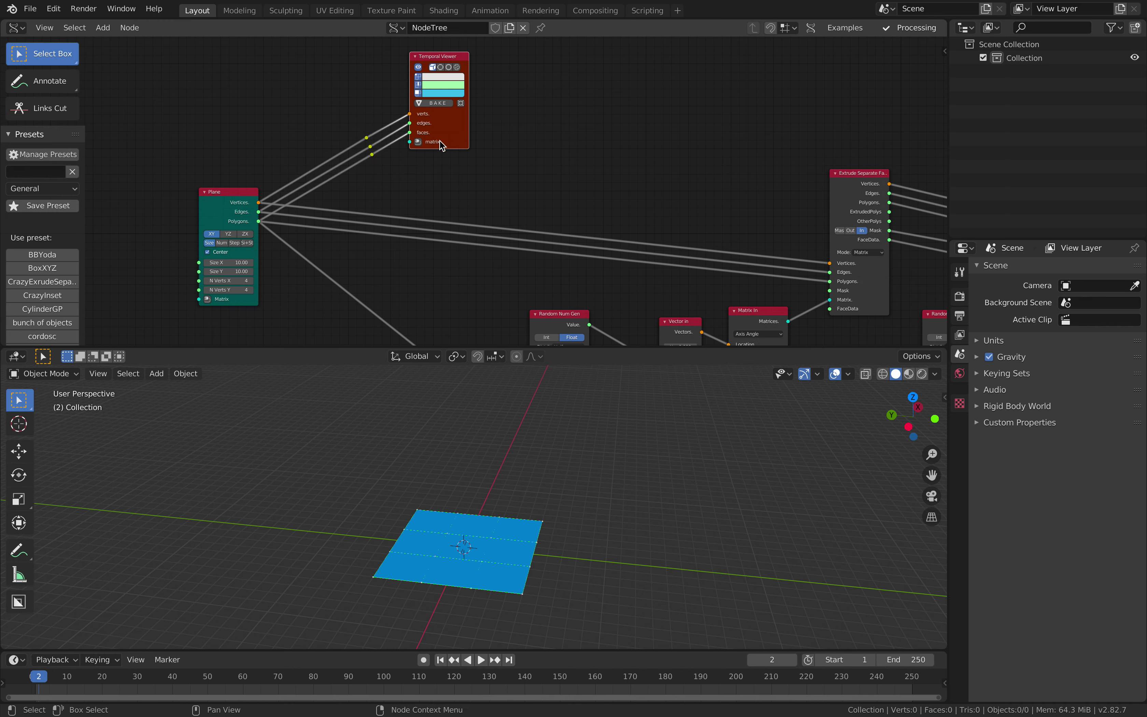
Delete the Plane node's Temporal Viewer together with the reroutes on its links.
key("a")
key("a")
key("b")
left_click_drag(341, 90, 416, 150)
key("Delete")
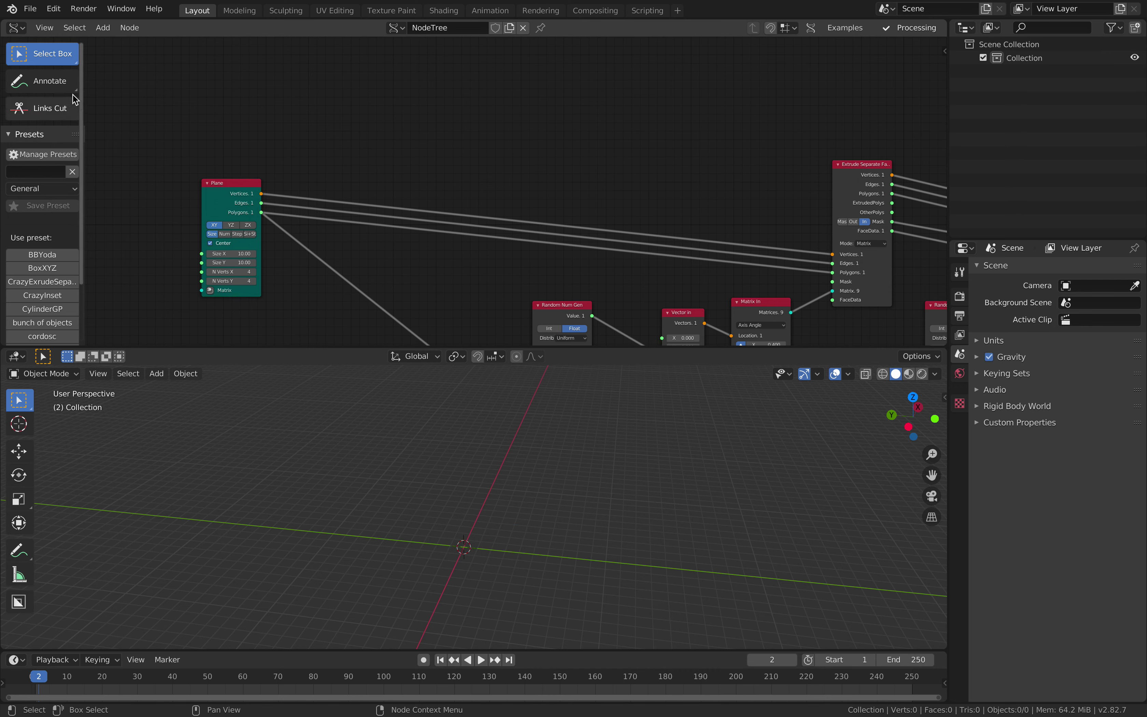
Add reroutes on the Plane node's Vertices, Edges and Polygons links, and move the Plane node down to make room.
middle_click_drag(302, 156, 312, 88)
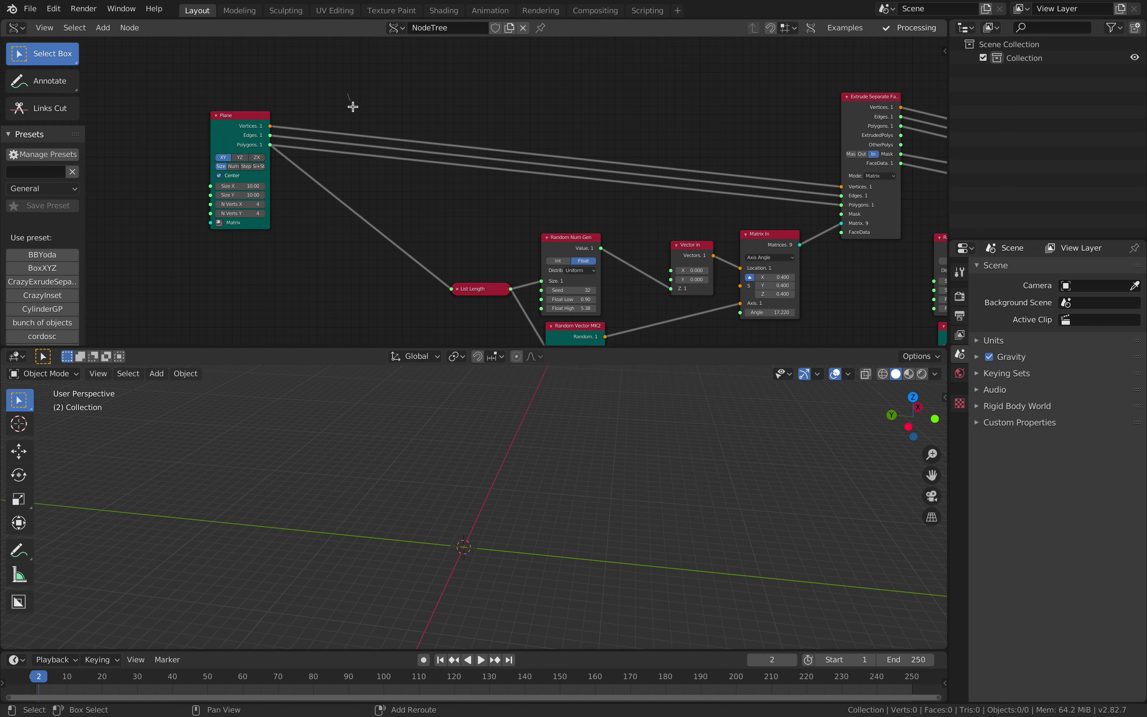
right_click_drag(319, 240, 319, 251, "shift")
left_click_drag(240, 116, 228, 176)
Add an IcoSphere node above the Plane node.
key("shift+a")
left_click(235, 112)
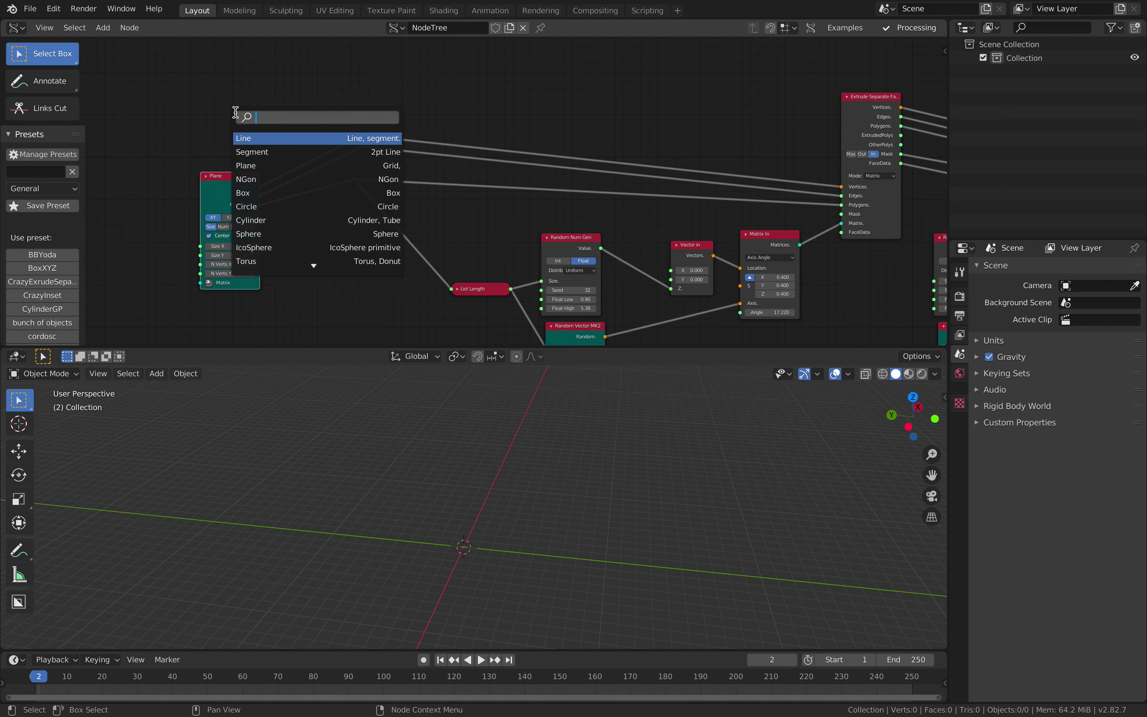
type("ico")
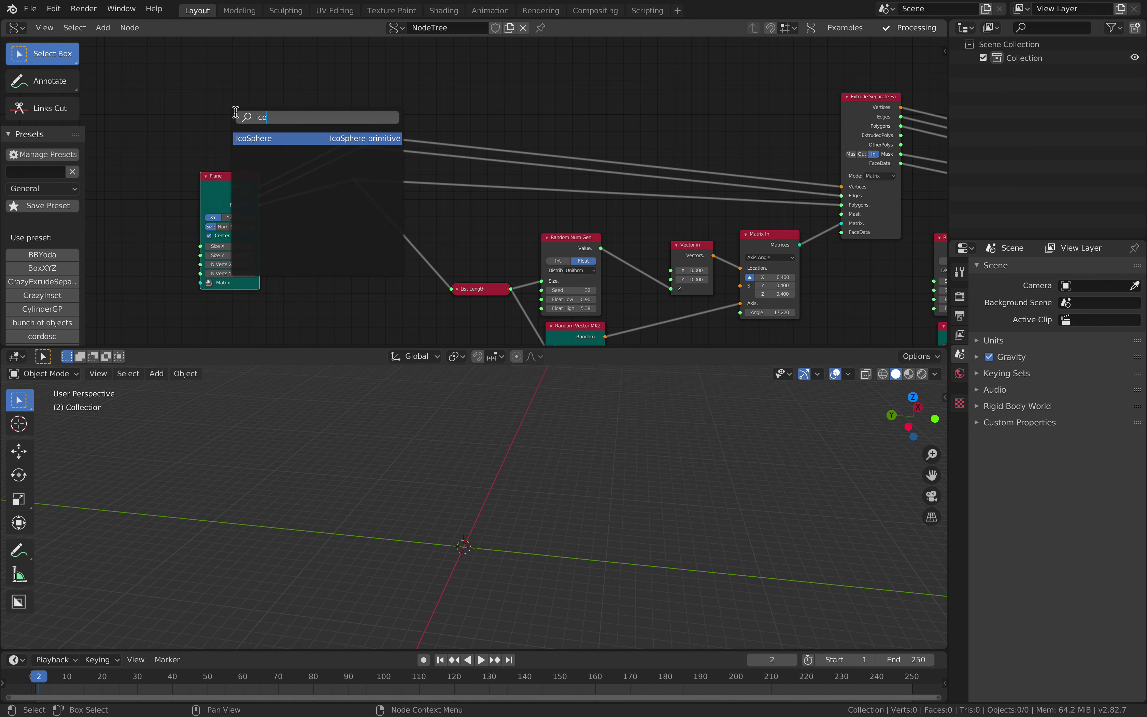
key("Return")
left_click(198, 97)
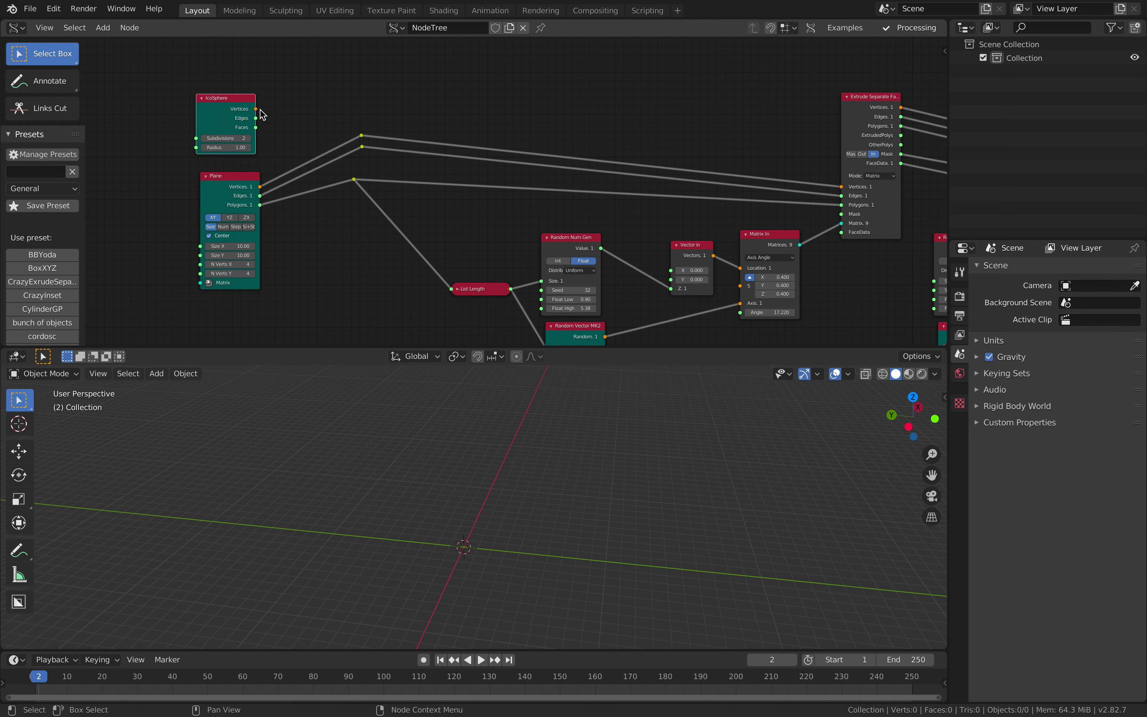
Connect the IcoSphere's Vertices, Edges and Faces outputs to the three reroutes in place of the Plane's outputs.
left_click_drag(256, 108, 361, 135)
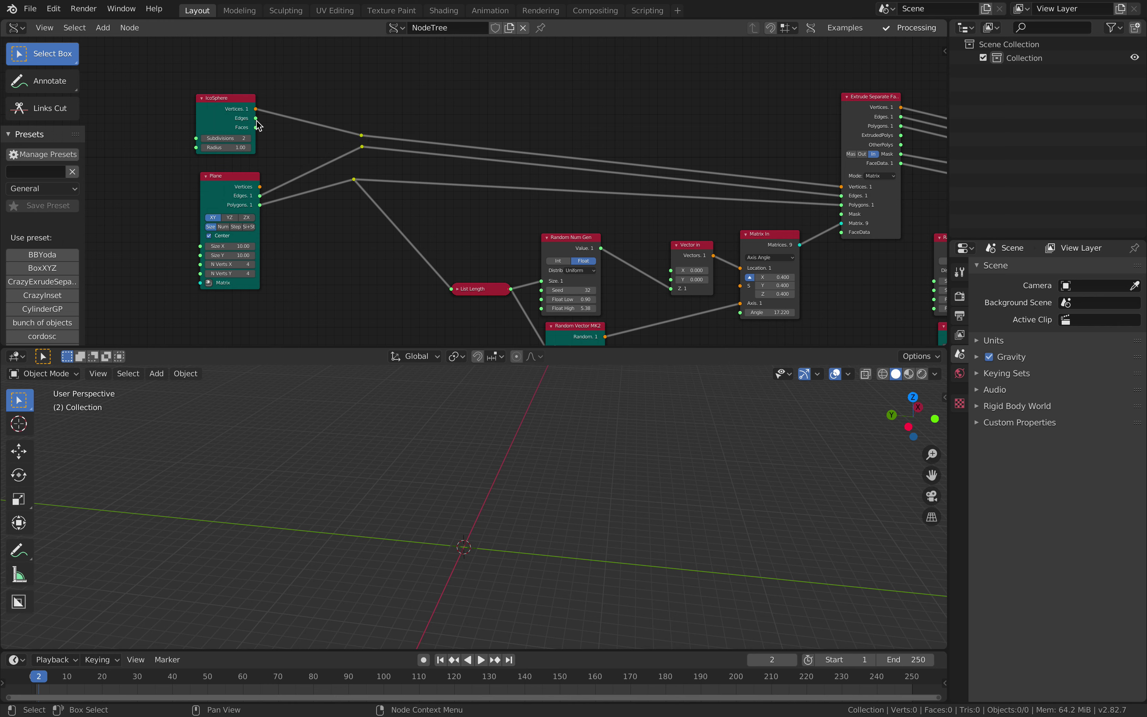
left_click_drag(255, 118, 361, 146)
left_click_drag(255, 128, 353, 179)
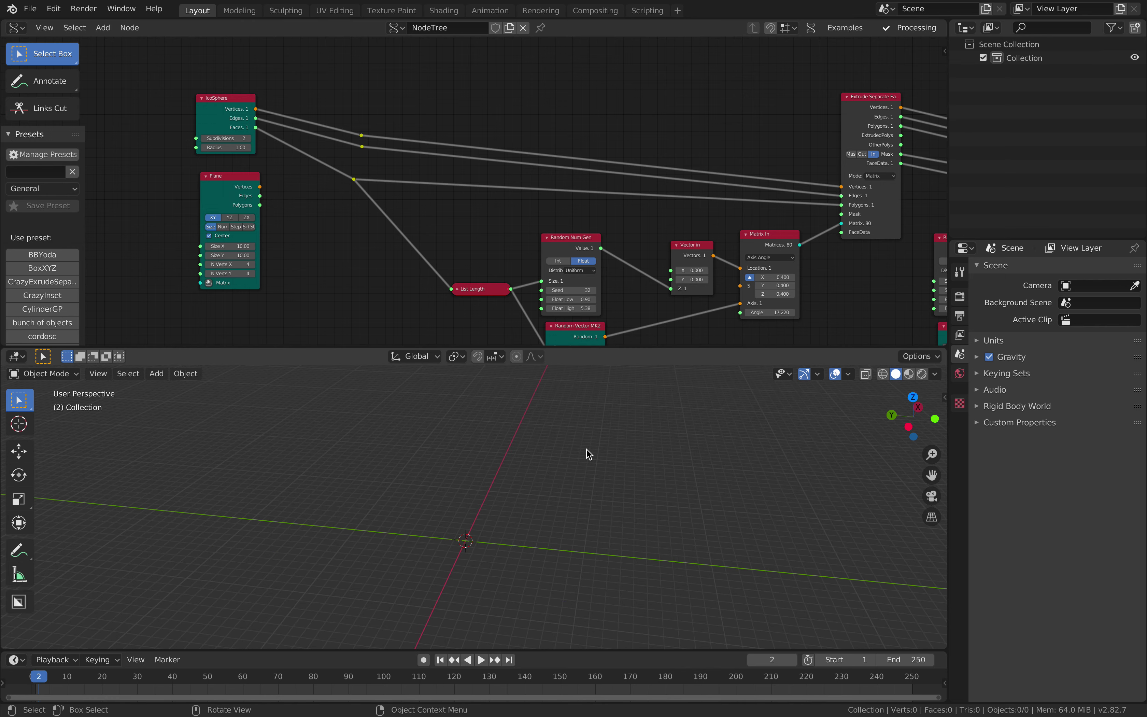
Advance to frame 3 and preview the last Extrude Separate Faces node with a Temporal Viewer.
key("Right")
middle_click_drag(585, 448, 489, 464)
middle_click_drag(805, 146, 156, 159)
middle_click_drag(835, 124, 374, 136)
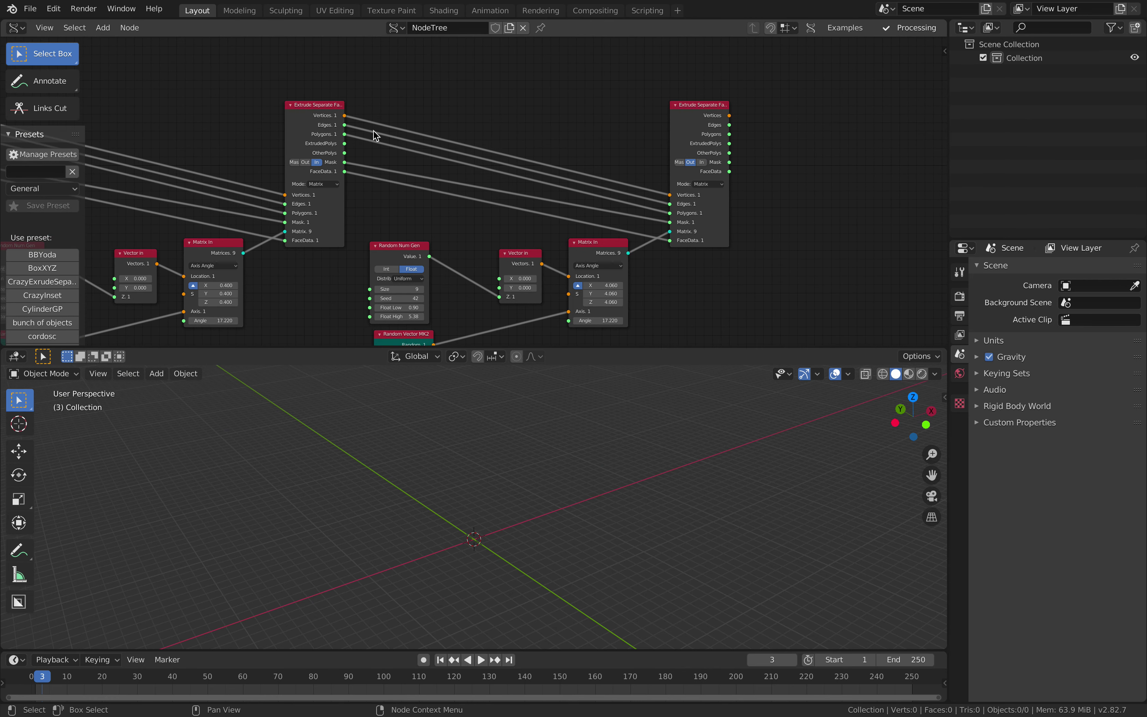
left_click(703, 105, "ctrl+shift")
middle_click_drag(621, 441, 588, 500)
scroll(609, 494, "up", 3)
Increase the IcoSphere node's radius to 2.44.
middle_click_drag(709, 294, 770, 257)
mouse_move(115, 193)
middle_mouse_down()
mouse_move(650, 165)
mouse_move(794, 179)
middle_mouse_up()
mouse_move(302, 141)
middle_mouse_down()
mouse_move(907, 174)
mouse_move(376, 160)
middle_mouse_up()
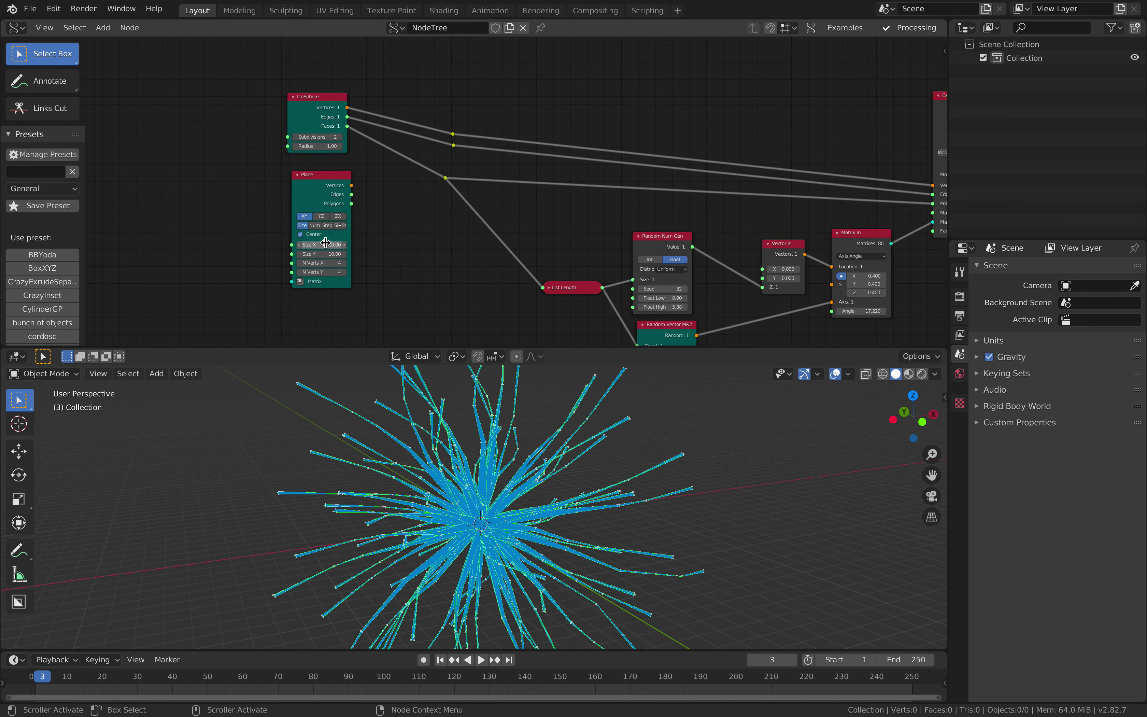
mouse_move(317, 146)
left_mouse_down()
mouse_move(375, 146)
mouse_move(320, 147)
left_mouse_up()
Set the X, Y and Z scale of the last extrusion group's Matrix In node to 10.
middle_click_drag(761, 162, 317, 176)
middle_click_drag(623, 151, 384, 158)
middle_click_drag(529, 223, 389, 163)
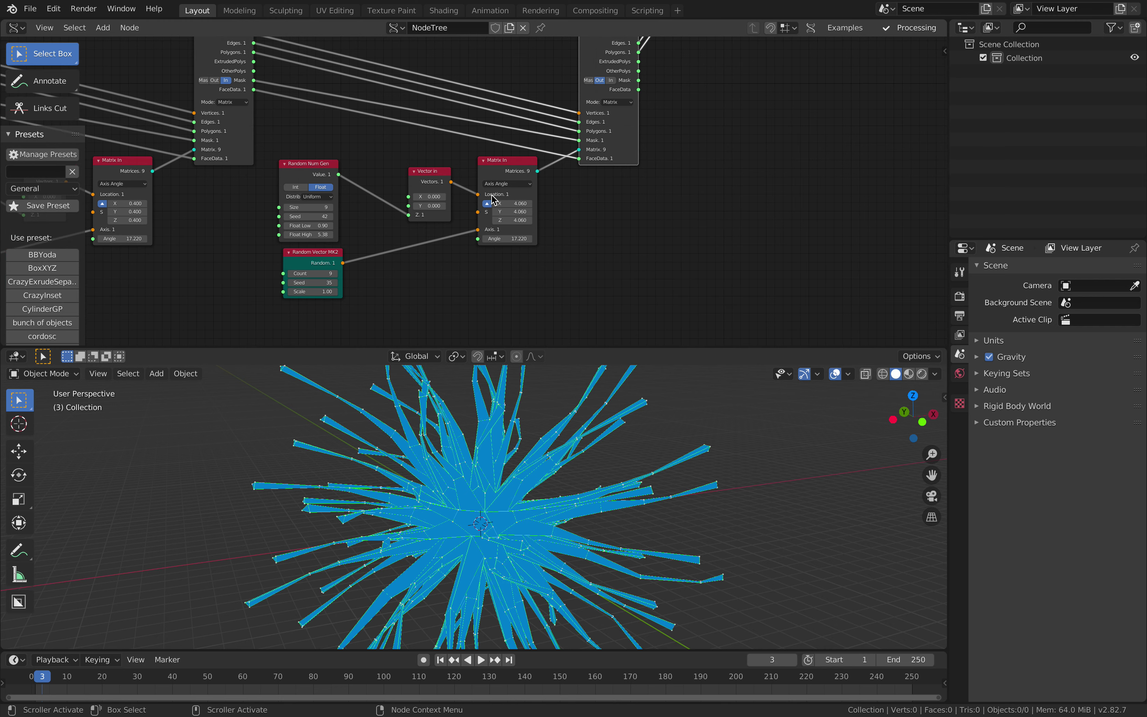
left_click(517, 204)
type("5")
key("Return")
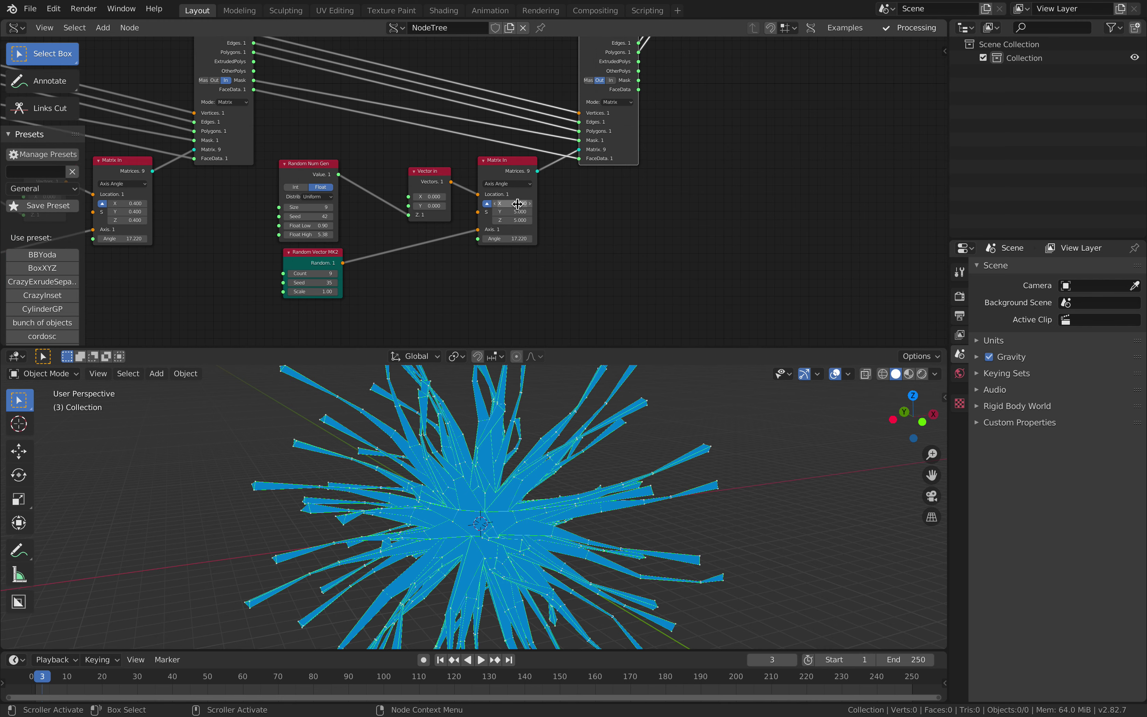
left_click(523, 203)
key("Return")
mouse_move(568, 427)
middle_mouse_down()
mouse_move(481, 429)
mouse_move(576, 432)
middle_mouse_up()
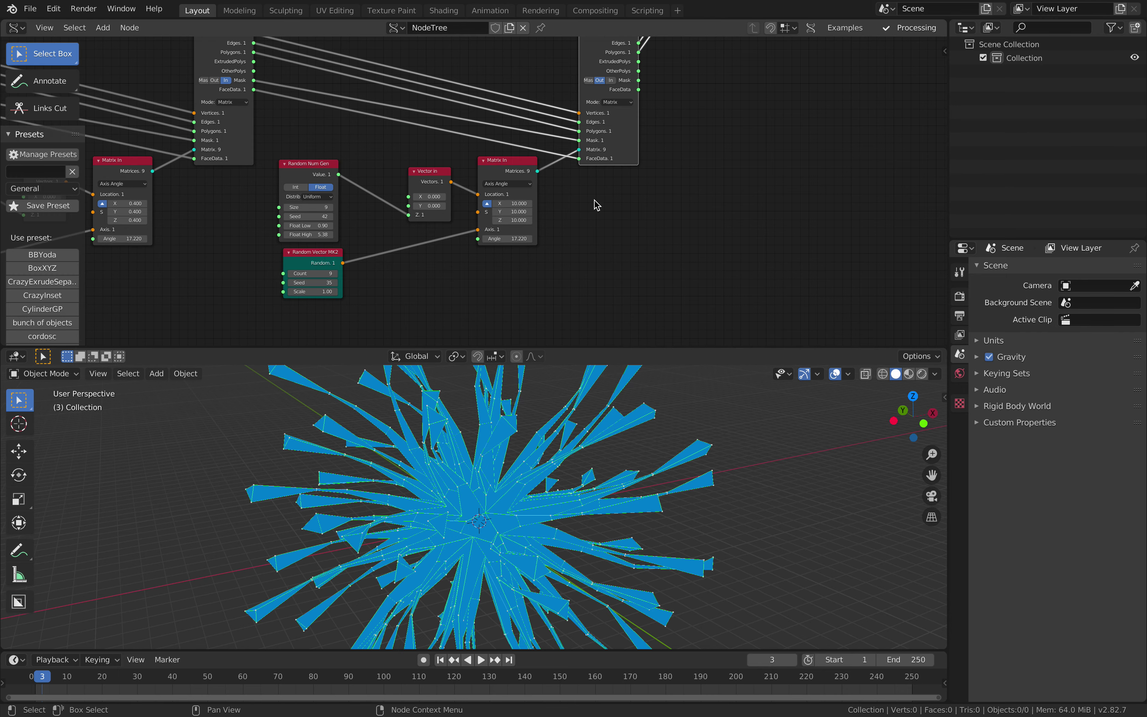
Bake the Temporal Viewer's geometry into a mesh object.
middle_click_drag(632, 198, 536, 241)
scroll(536, 241, "down", 3)
middle_click_drag(594, 85, 550, 138)
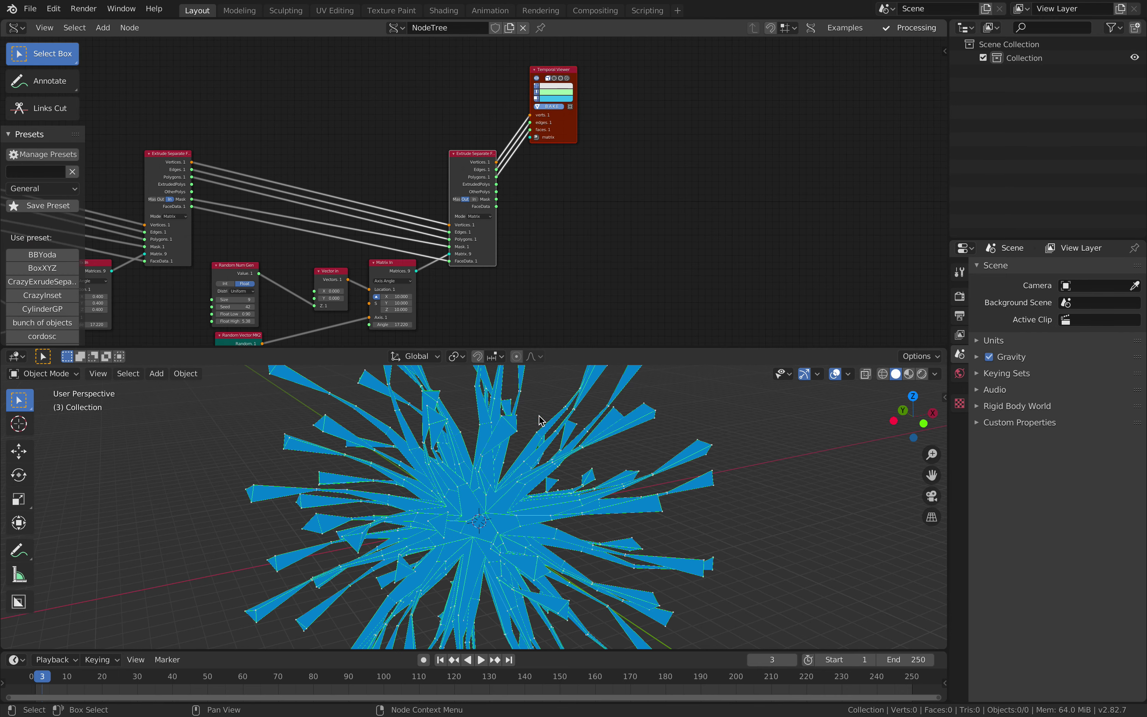
Move the baked mesh beside the preview to about X 32.0, Y -15.3, Z 3.4 m and add a level 2 subdivision.
scroll(503, 484, "down", 4)
left_click(479, 499)
middle_click_drag(495, 495, 348, 492, "shift")
left_click(599, 469)
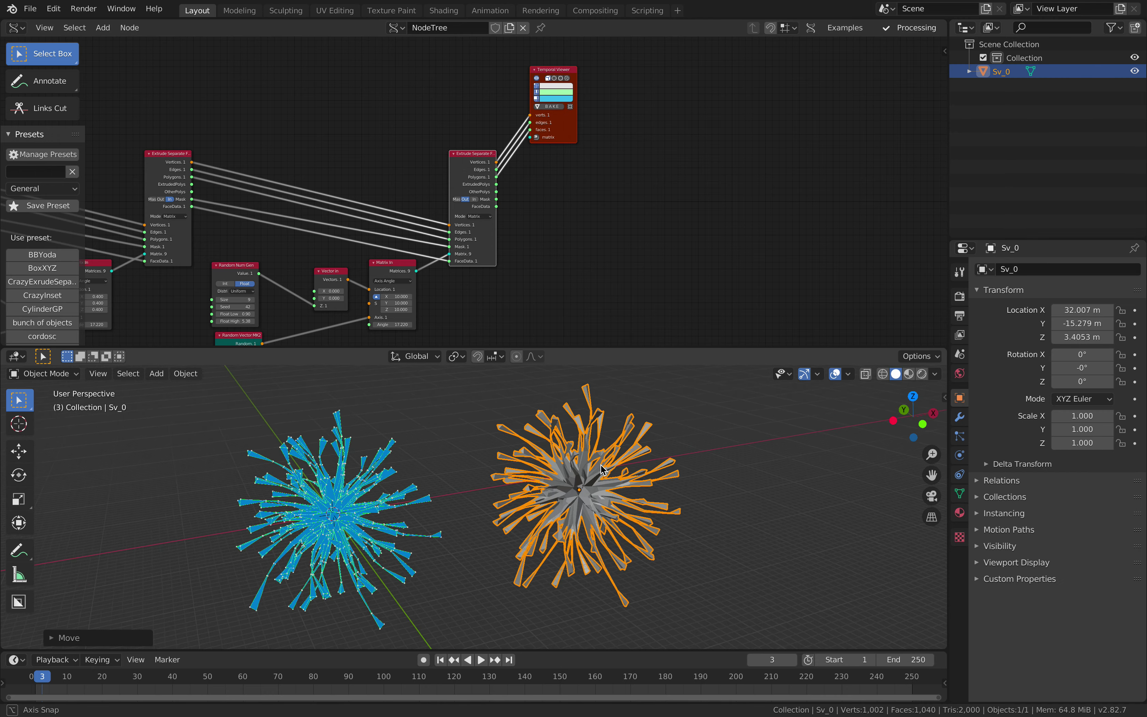
key("ctrl+2")
scroll(760, 467, "up", 2)
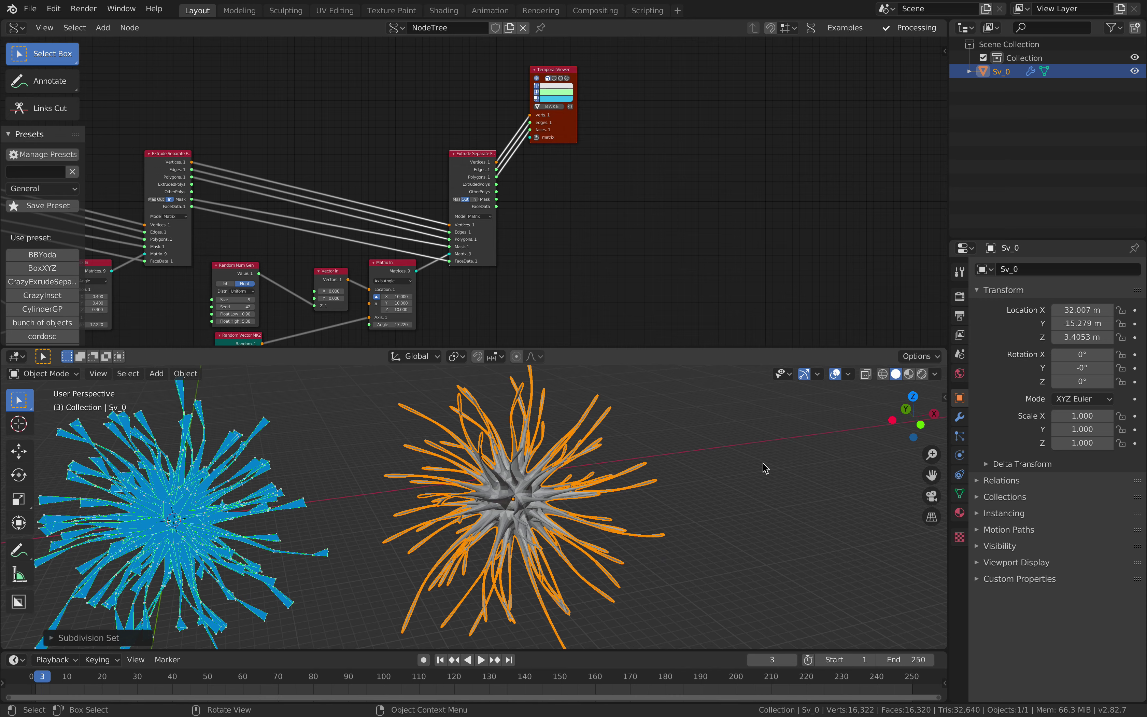
Enable Cavity and Shadow in the viewport shading options and deselect the baked mesh.
left_click(935, 373)
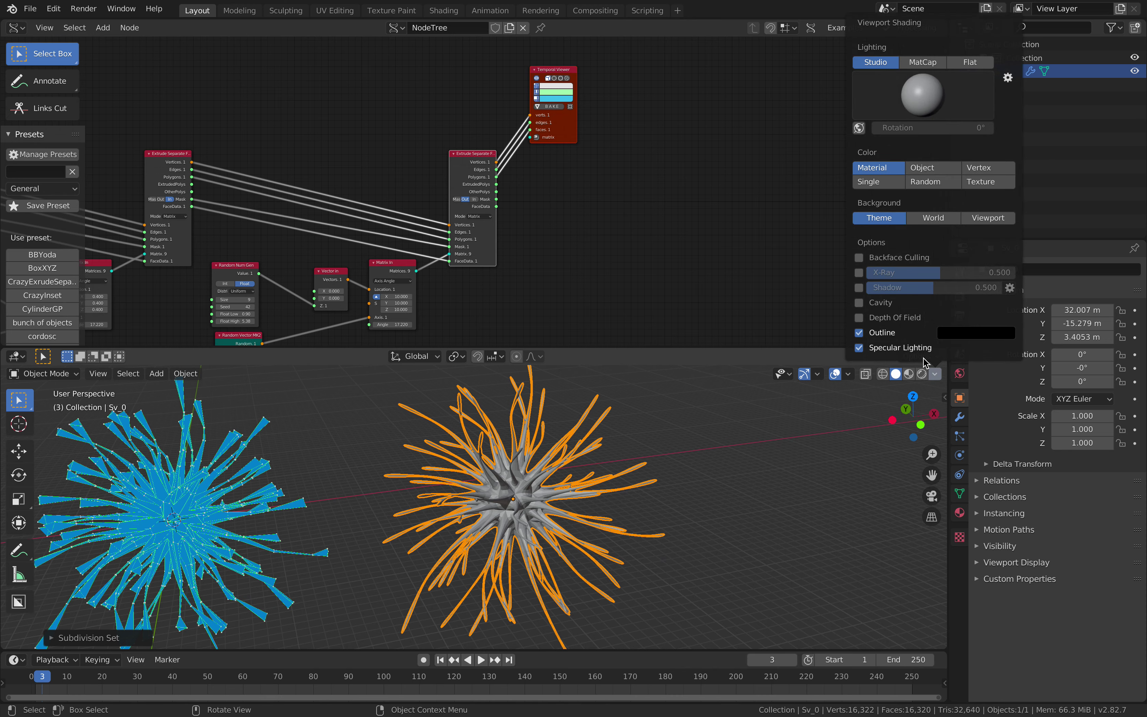
left_click(859, 302)
left_click(857, 256)
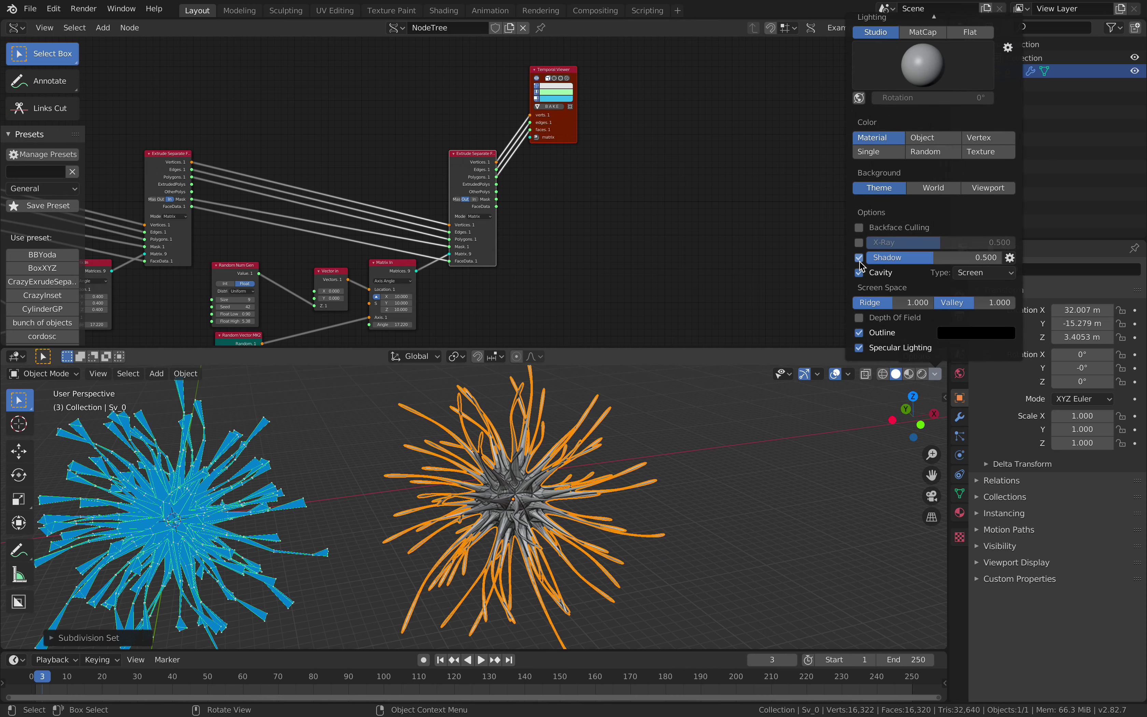
left_click(716, 433)
scroll(663, 439, "up", 2)
middle_click_drag(641, 440, 513, 499)
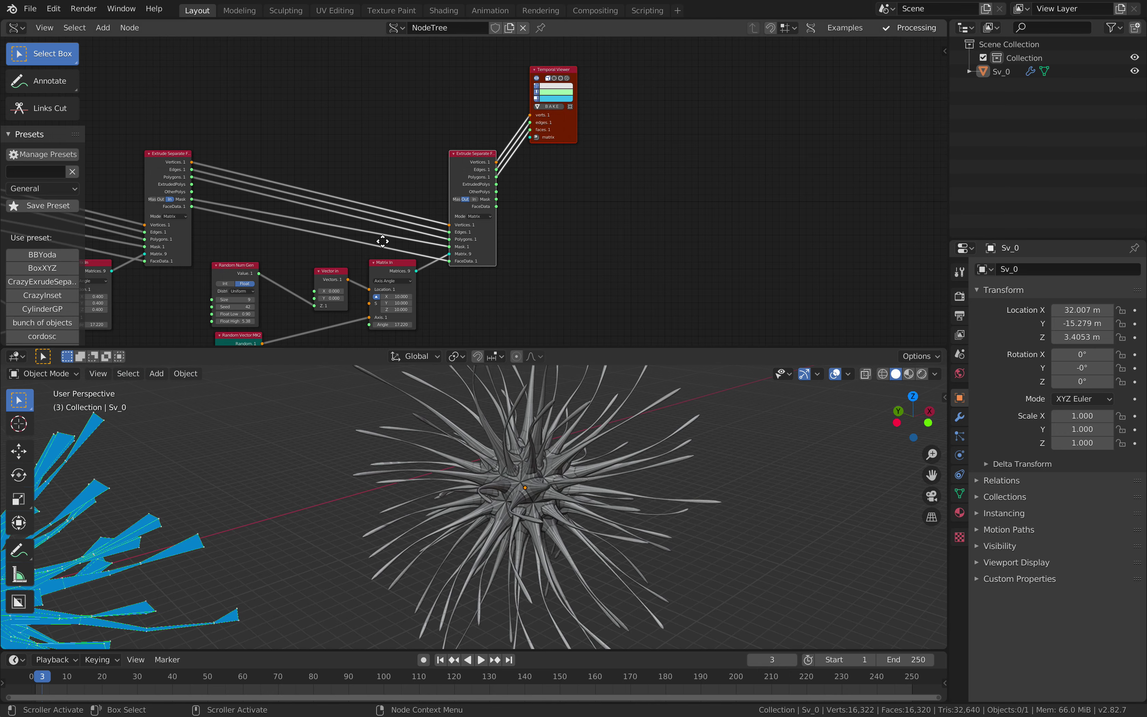
Add a MultiExtrude Alt node above the link between the IcoSphere and the first Extrude node.
middle_click_drag(382, 238, 594, 197)
middle_click_drag(424, 184, 609, 194)
middle_click_drag(511, 192, 590, 249)
middle_click_drag(516, 190, 725, 241)
middle_click_drag(378, 166, 610, 168)
key("shift+a")
left_click(554, 155)
type("mult")
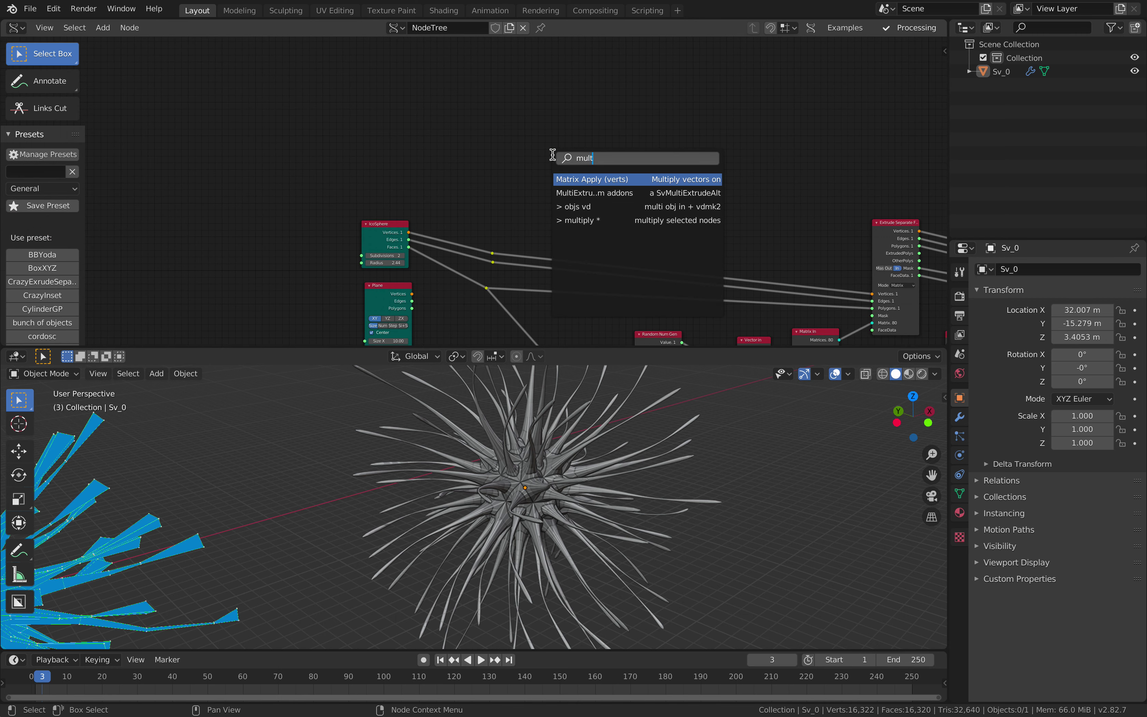
key("Down")
key("Return")
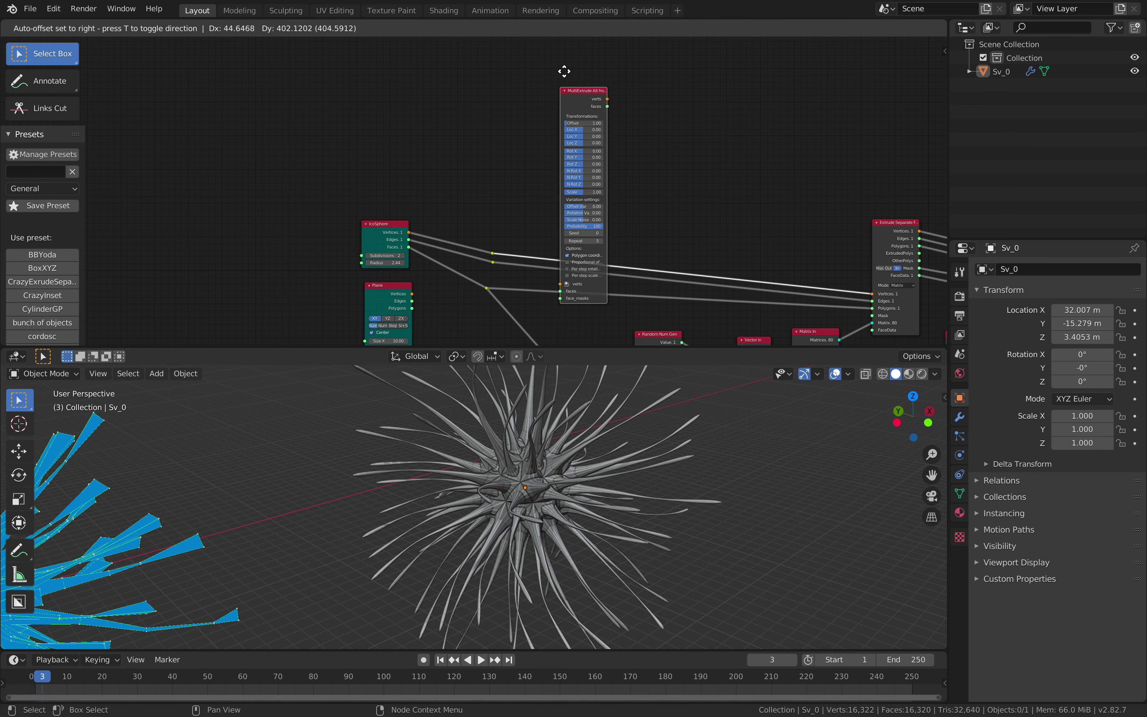
left_click(587, 305)
Widen the MultiExtrude Alt node until its full title fits.
middle_click_drag(633, 148, 514, 286)
scroll(519, 286, "up", 3)
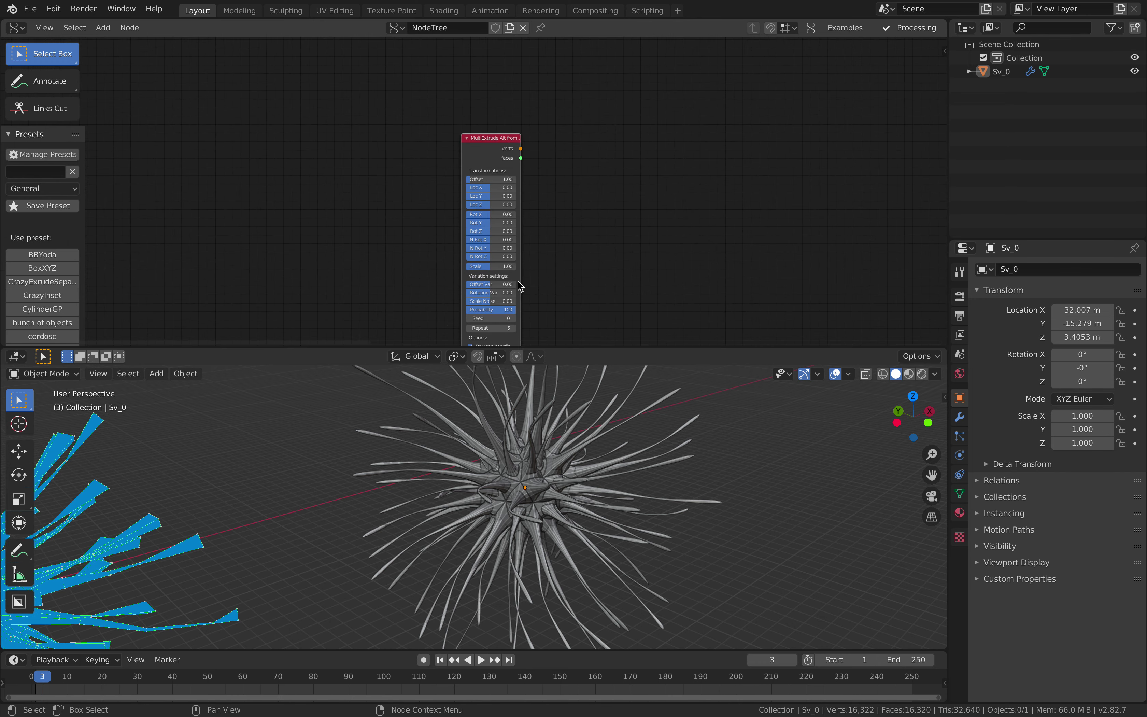
scroll(531, 258, "up", 2)
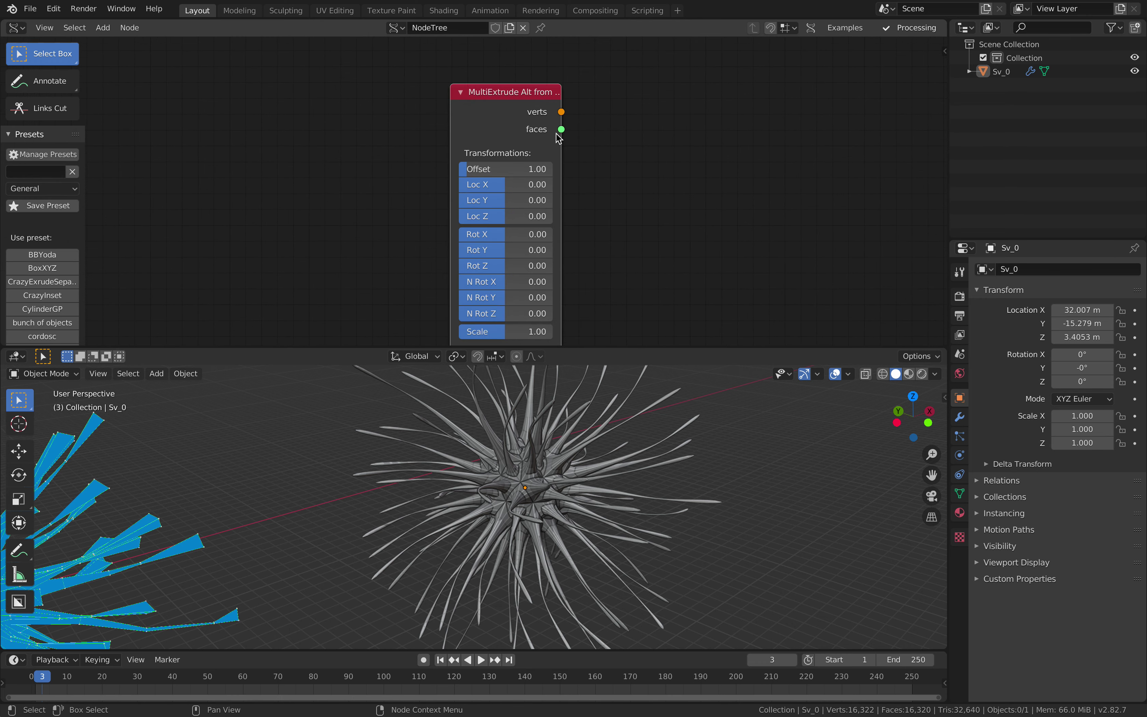
left_click_drag(606, 136, 663, 118)
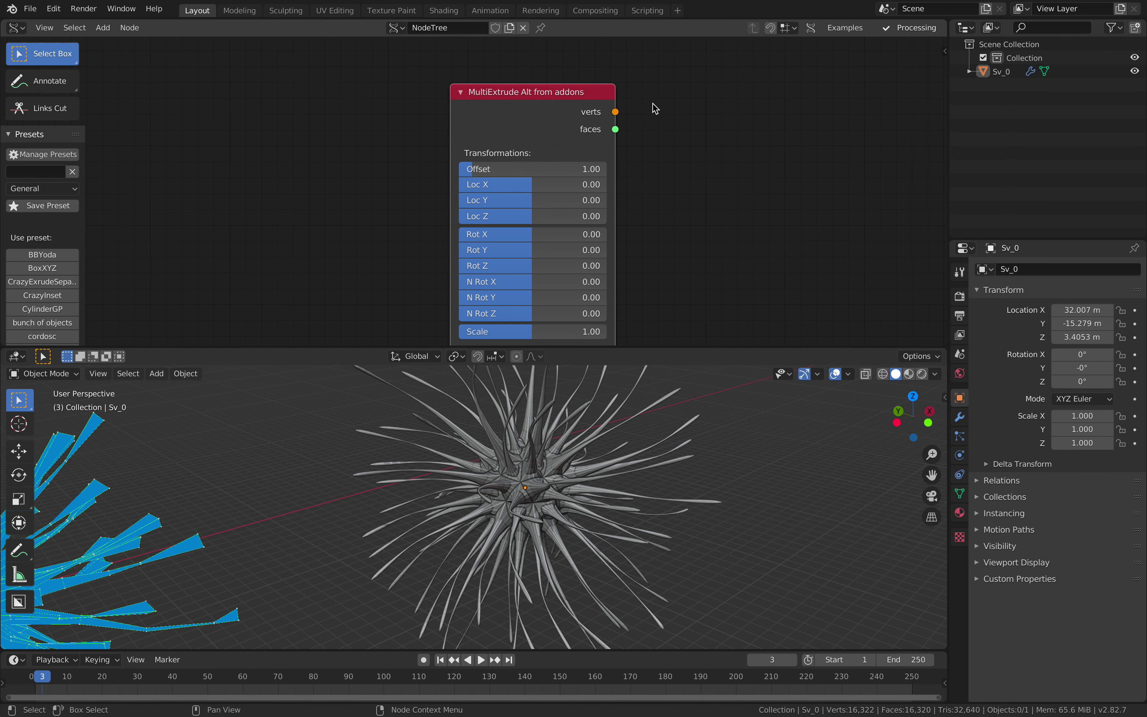
Compare the MultiExtrude Alt node's transformation and variation settings with the chain of Extrude Separate branches.
scroll(616, 276, "down", 5)
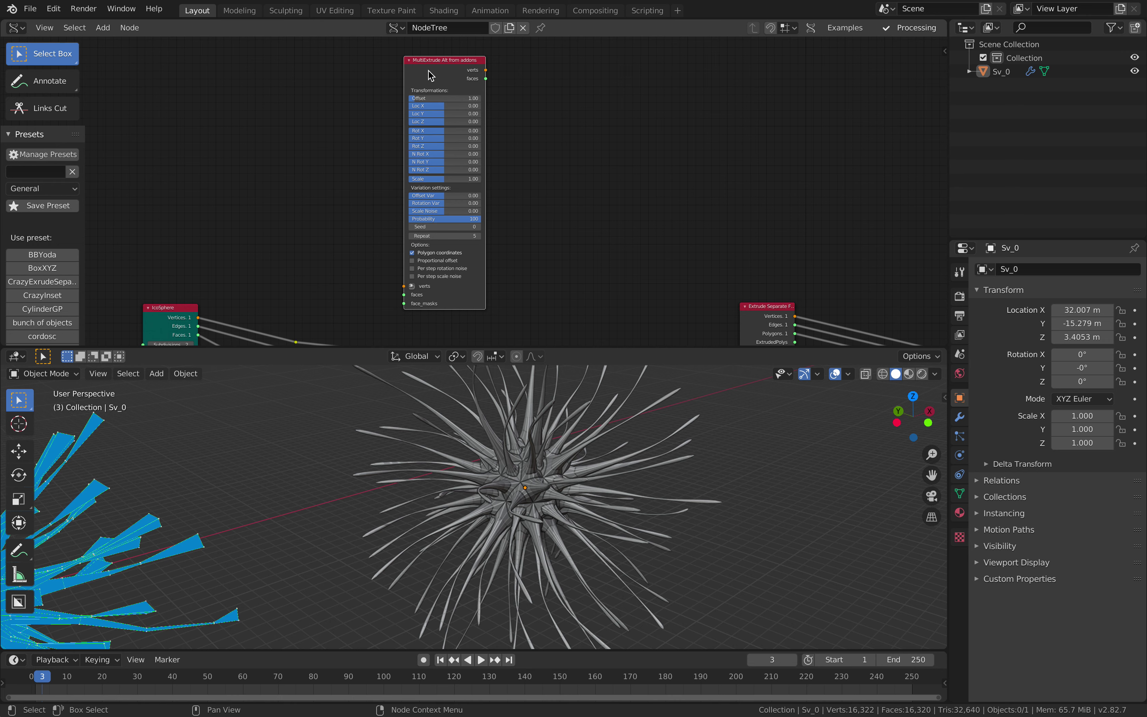
left_click_drag(428, 75, 477, 75)
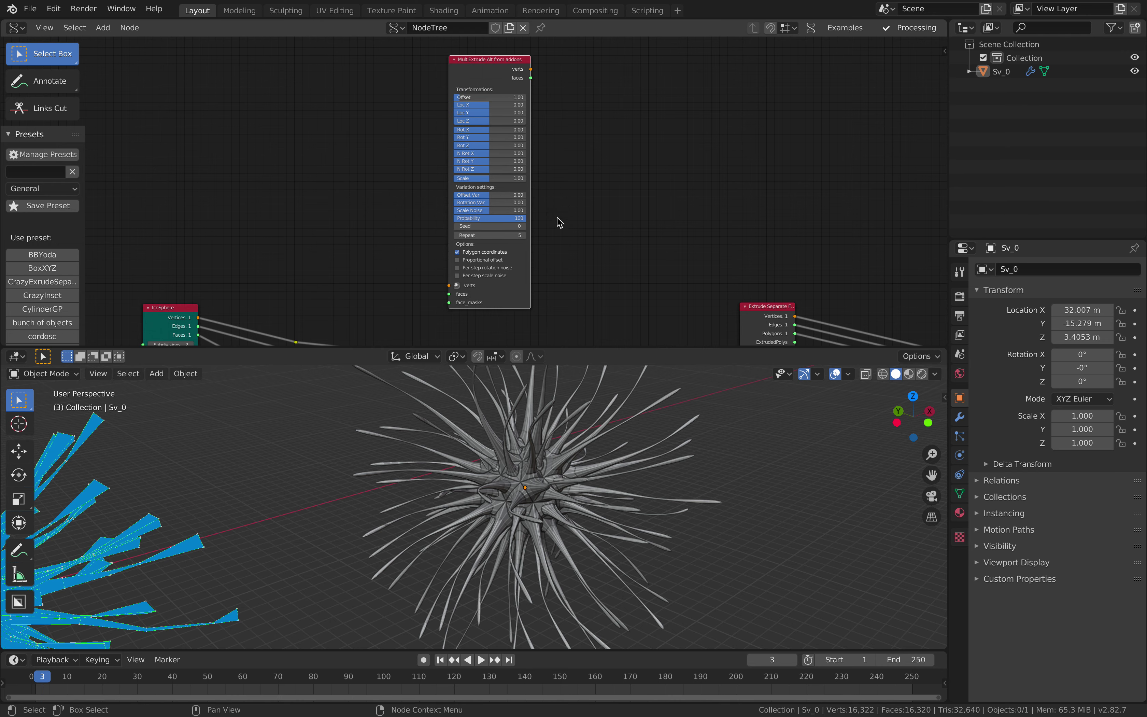
scroll(564, 228, "down", 2)
middle_click_drag(575, 243, 320, 168)
middle_click_drag(636, 192, 599, 200)
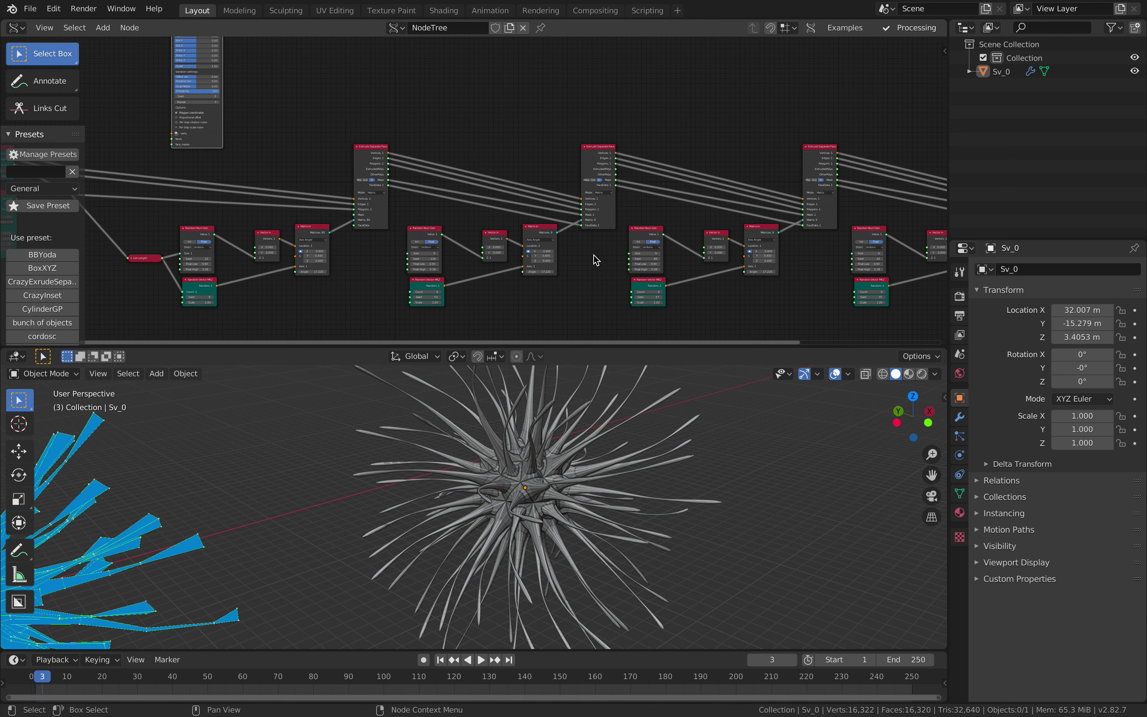
key("KP_Decimal")
scroll(535, 186, "up", 3)
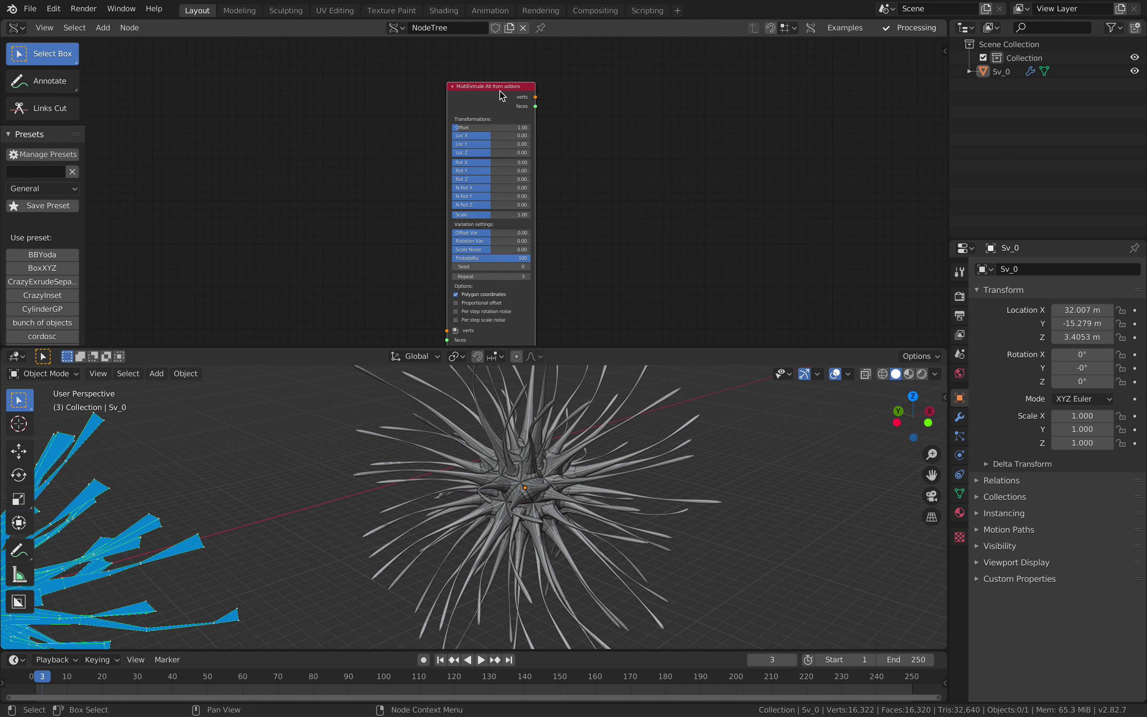
scroll(502, 266, "up", 3)
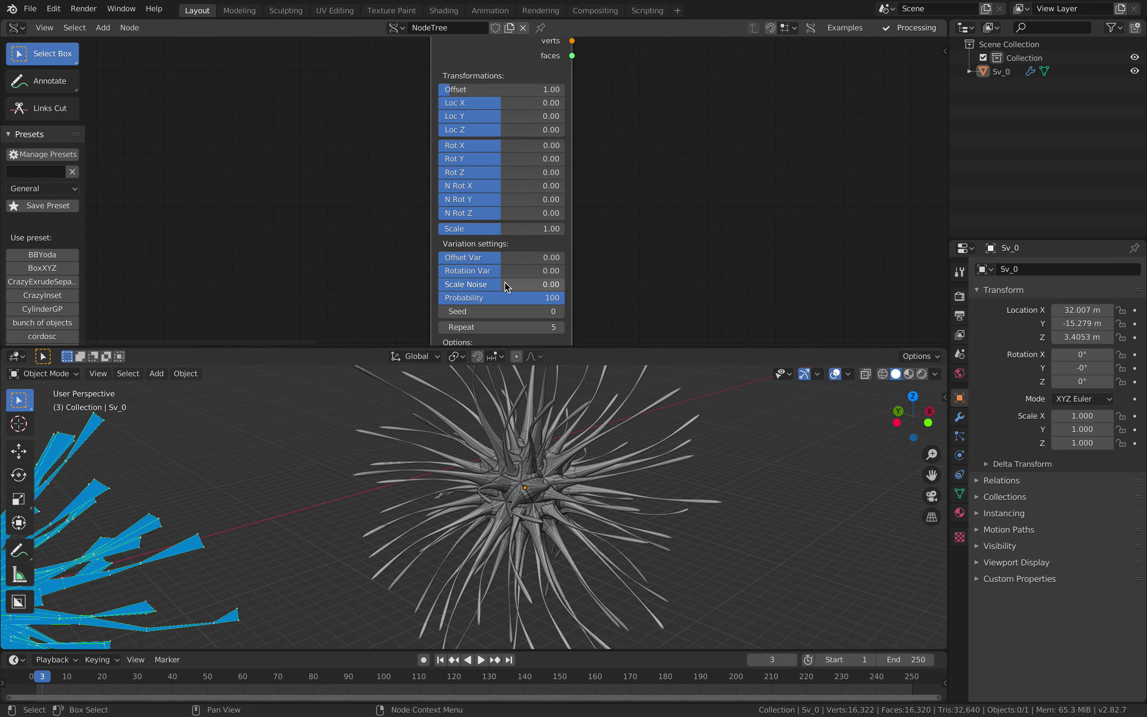
Set the MultiExtrude Alt node to Offset Var 0.30, Rotation Var 0.25, Scale Noise 0.37, Seed 82 and Repeat 9.
mouse_move(503, 284)
left_mouse_down()
mouse_move(525, 284)
mouse_move(521, 273)
left_mouse_up()
middle_click_drag(527, 310, 507, 264)
left_click_drag(507, 265, 527, 284)
left_click(541, 282)
left_click(541, 283)
left_click(584, 267)
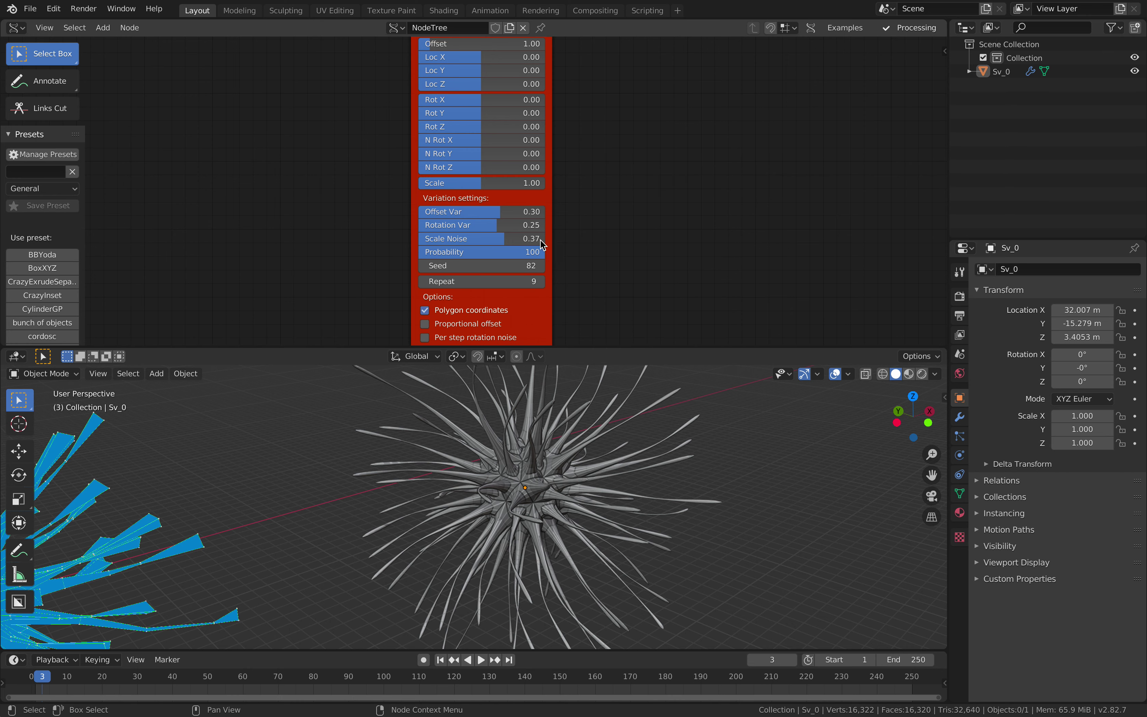
scroll(488, 194, "down", 2)
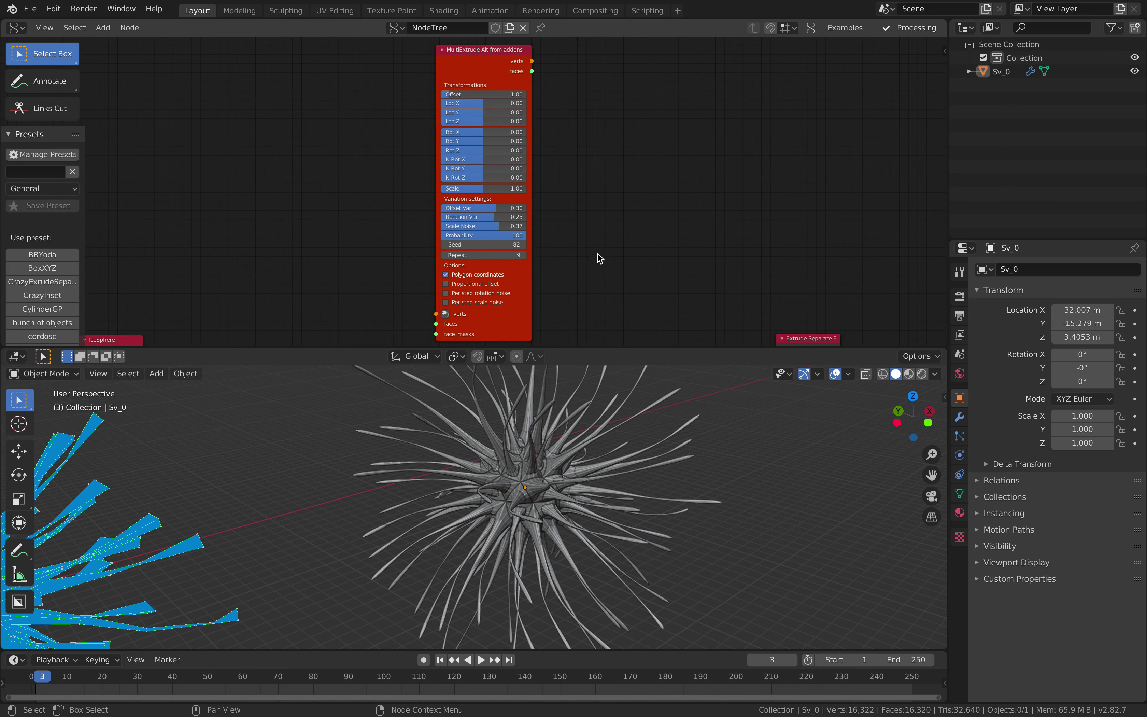
Delete the MultiExtrude Alt node from the tree.
left_click(529, 224)
key("x")
middle_click_drag(579, 271, 428, 38)
scroll(591, 267, "down", 6)
middle_click_drag(585, 216, 241, 196)
middle_click_drag(505, 205, 592, 202)
scroll(549, 197, "down", 3)
middle_click_drag(401, 169, 420, 172)
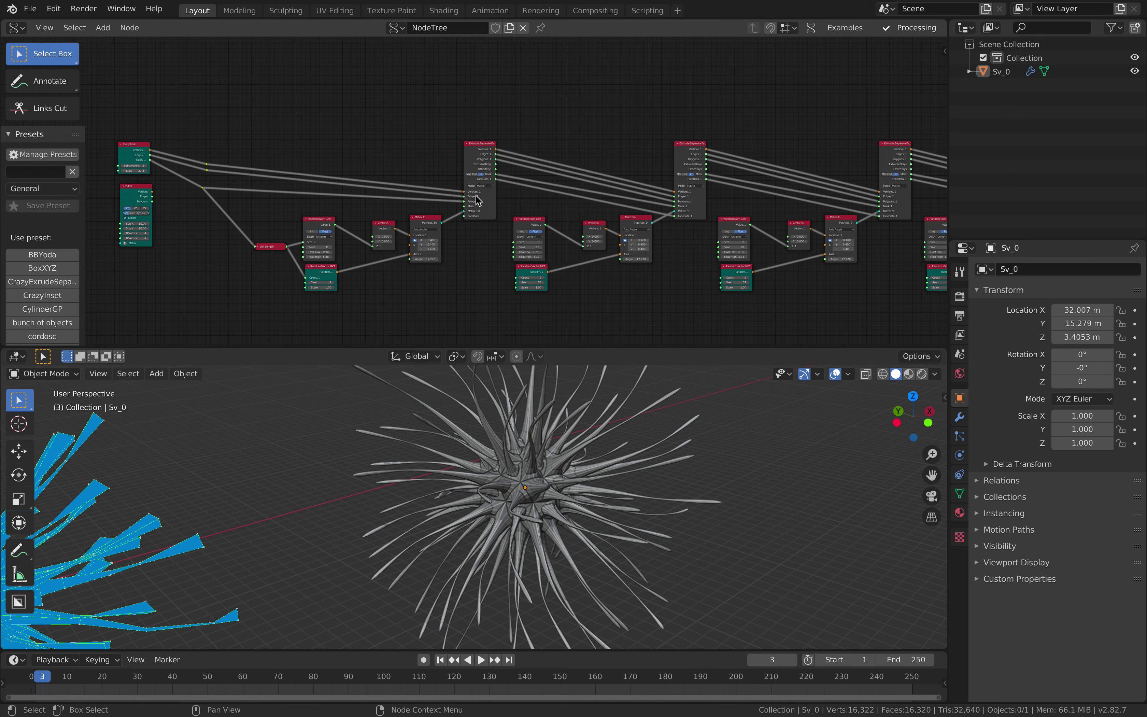
Set the IcoSphere node to 1 subdivision and a radius of 3.22.
middle_click_drag(380, 217, 443, 197)
scroll(443, 197, "up", 2)
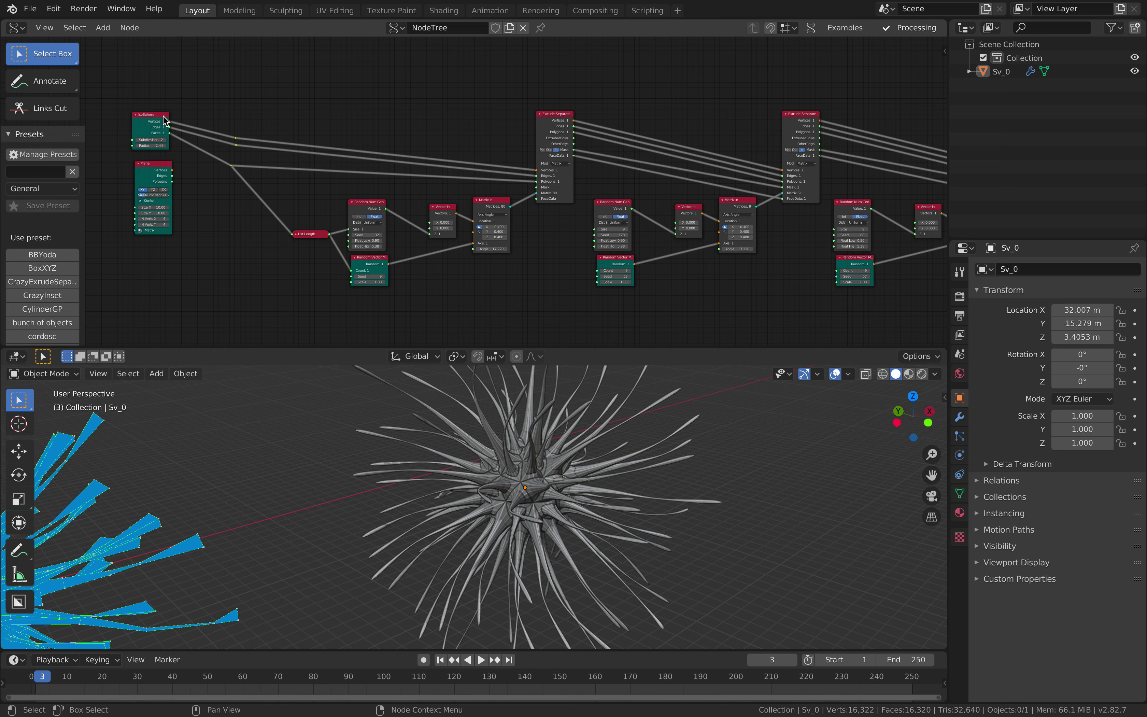
mouse_move(157, 118)
left_mouse_down()
mouse_move(192, 123)
mouse_move(154, 130)
left_mouse_up()
middle_click_drag(550, 493, 498, 476)
middle_click_drag(225, 190, 424, 205)
scroll(404, 196, "up", 1)
scroll(395, 197, "up", 2)
scroll(280, 164, "up", 2)
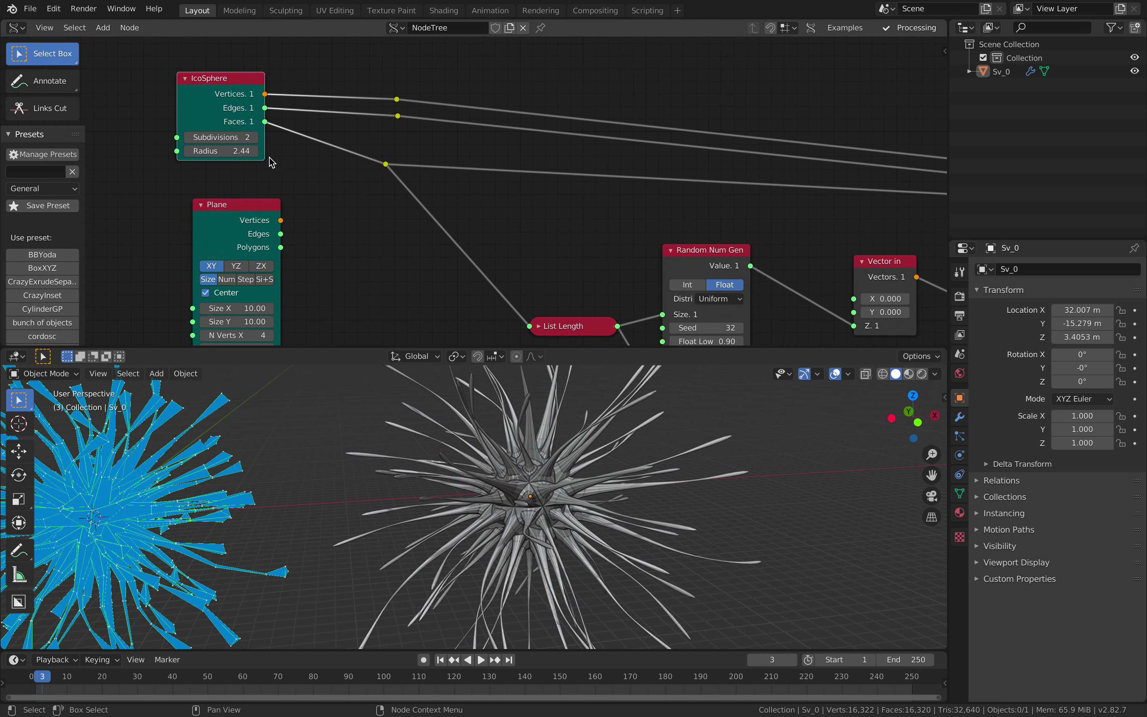
left_click(189, 137)
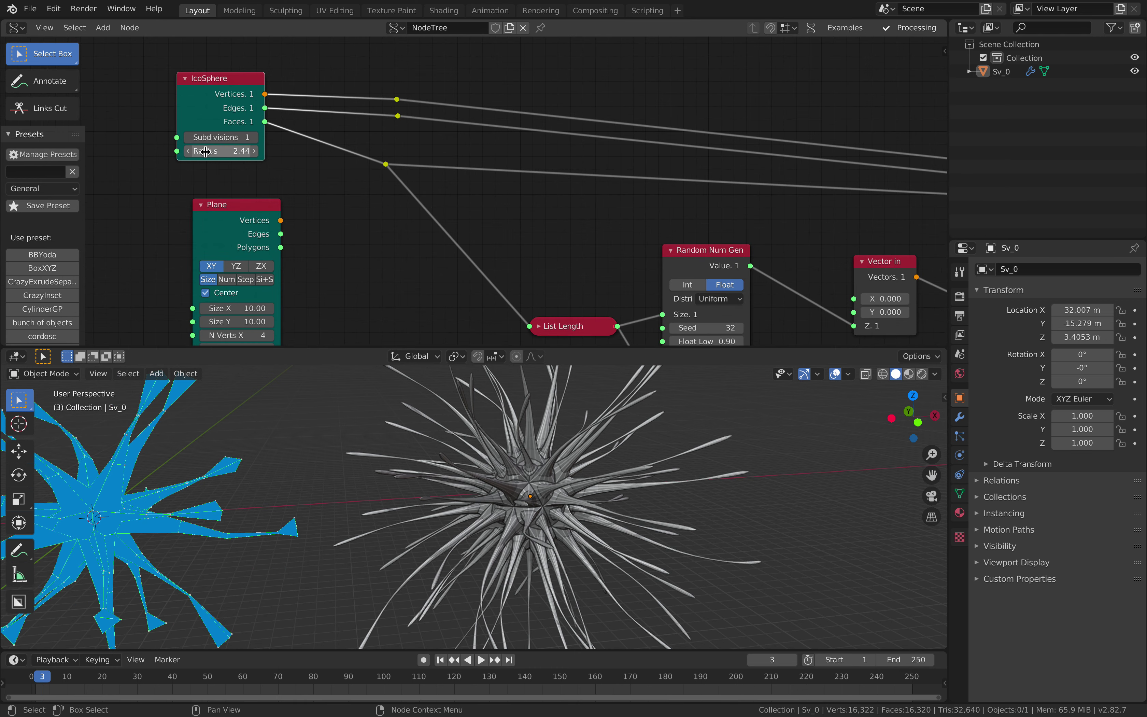
left_click_drag(206, 151, 243, 151)
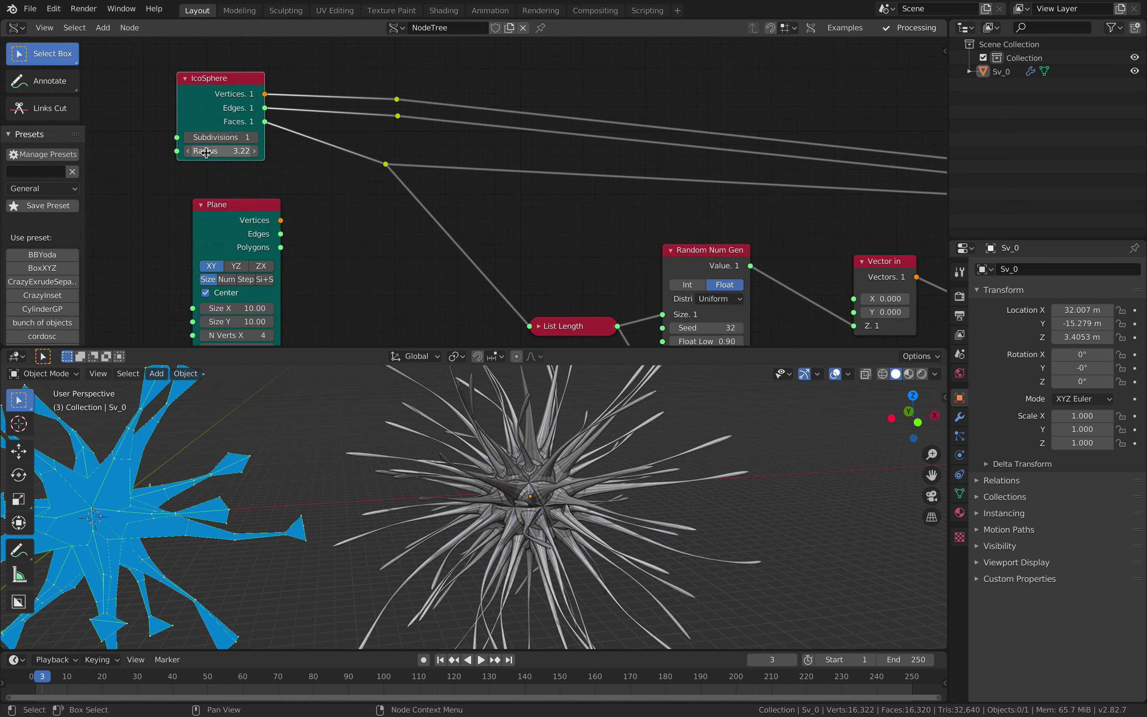
Add a Box node beside the Plane node, spacing the generator nodes apart.
middle_click_drag(193, 159, 466, 126)
left_click_drag(468, 79, 404, 76)
middle_click_drag(328, 181, 351, 178)
left_click_drag(511, 188, 480, 225)
key("shift+a")
left_click(307, 199)
type("box")
key("Return")
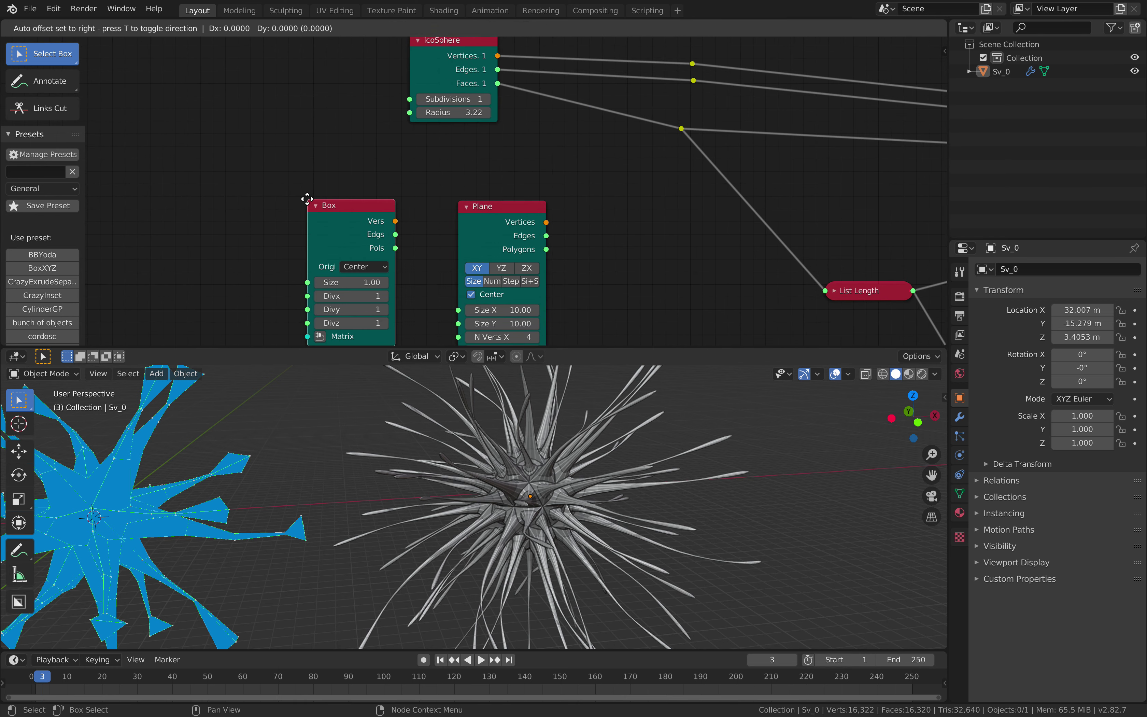
left_click(309, 216)
middle_click_drag(308, 215, 307, 216)
left_click_drag(294, 202, 206, 204)
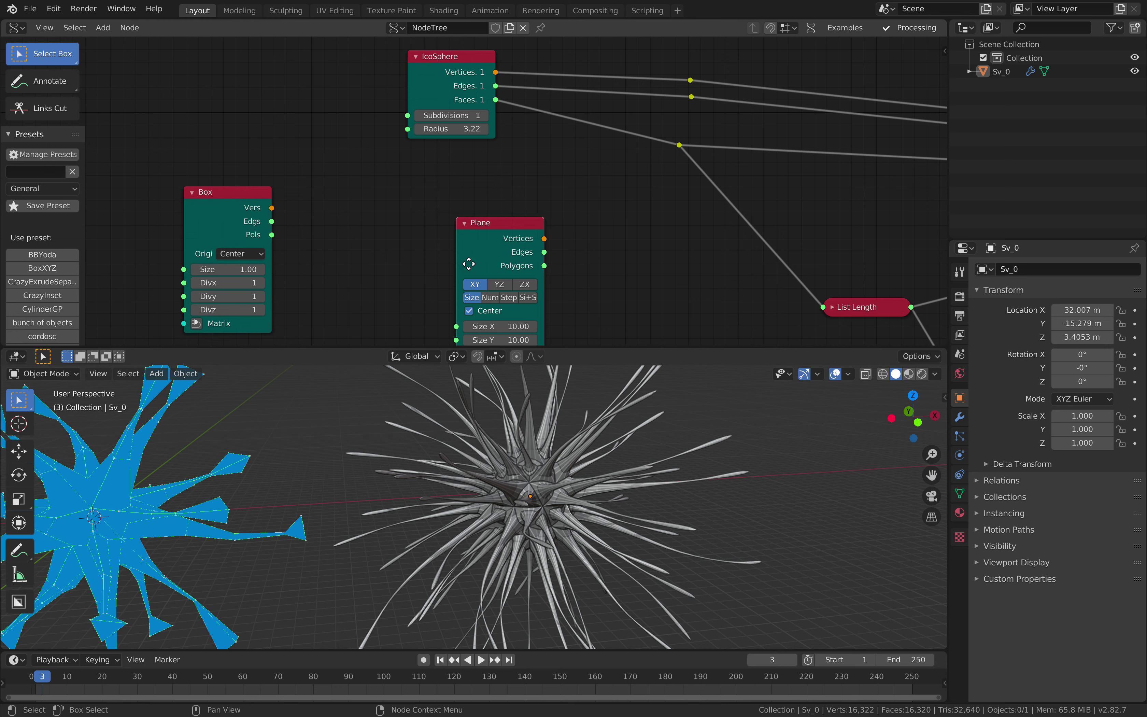
Add a Subdivide node after the Box and link the Box's vertices, edges and polygons into it.
left_click_drag(468, 263, 459, 318)
key("shift+a")
left_click(405, 241)
type("sub")
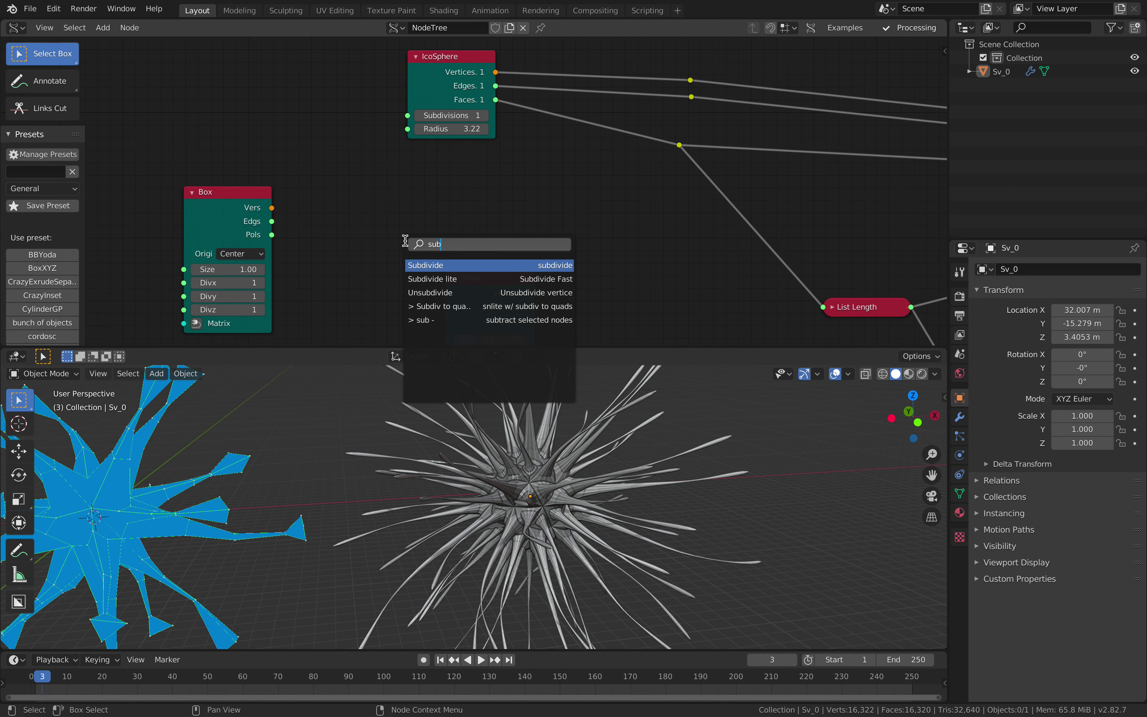
key("Return")
left_click(317, 162)
left_click(263, 190)
left_click(335, 181, "shift")
key("f")
key("f")
key("f")
Feed the Subdivide node's Vertices, Edges and Faces into the reroutes leading to the extrusion chain, replacing the IcoSphere.
left_click(436, 192)
middle_click_drag(435, 192, 418, 224)
left_click(356, 202)
left_click_drag(387, 210, 673, 113)
left_click_drag(387, 224, 674, 129)
left_click_drag(387, 238, 663, 177)
Move the Box node away from the Subdivide node and widen Subdivide until its parameter names fit.
middle_click_drag(344, 312, 467, 214)
left_click_drag(455, 124, 453, 123)
left_click(494, 269)
left_click_drag(332, 128, 257, 123)
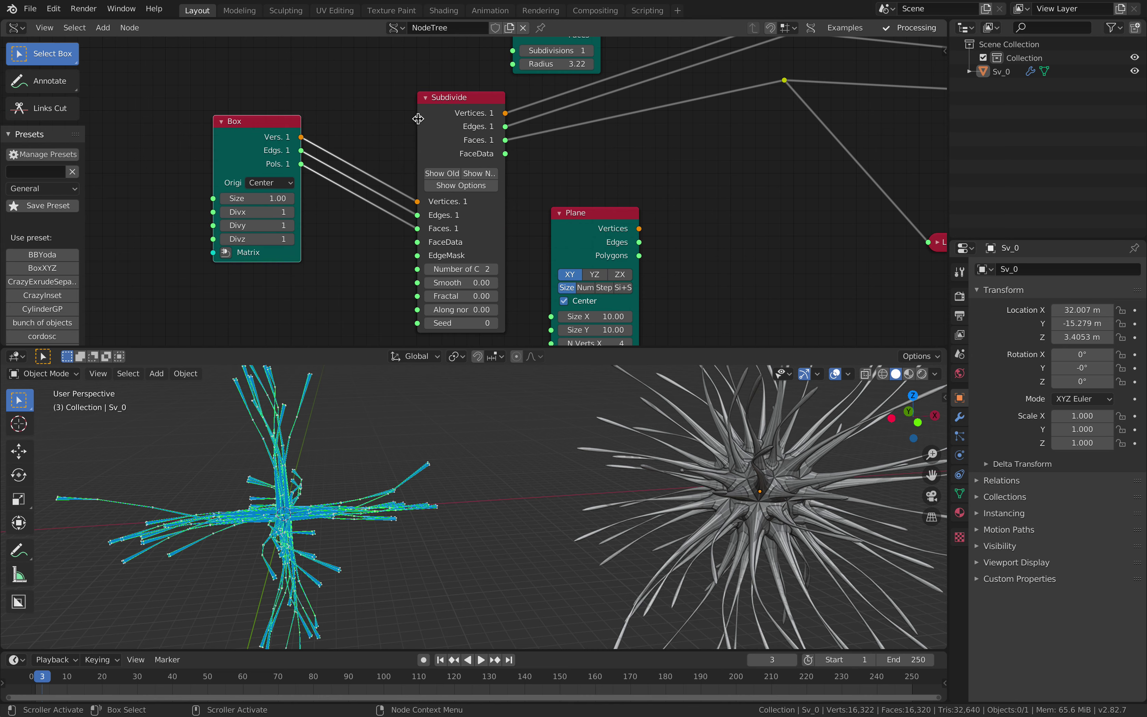
left_click_drag(418, 119, 374, 117)
Set the Subdivide node's Smooth to 1, Fractal to 0.24, Along normal to 0.66 and Seed to 144.
left_click(412, 283)
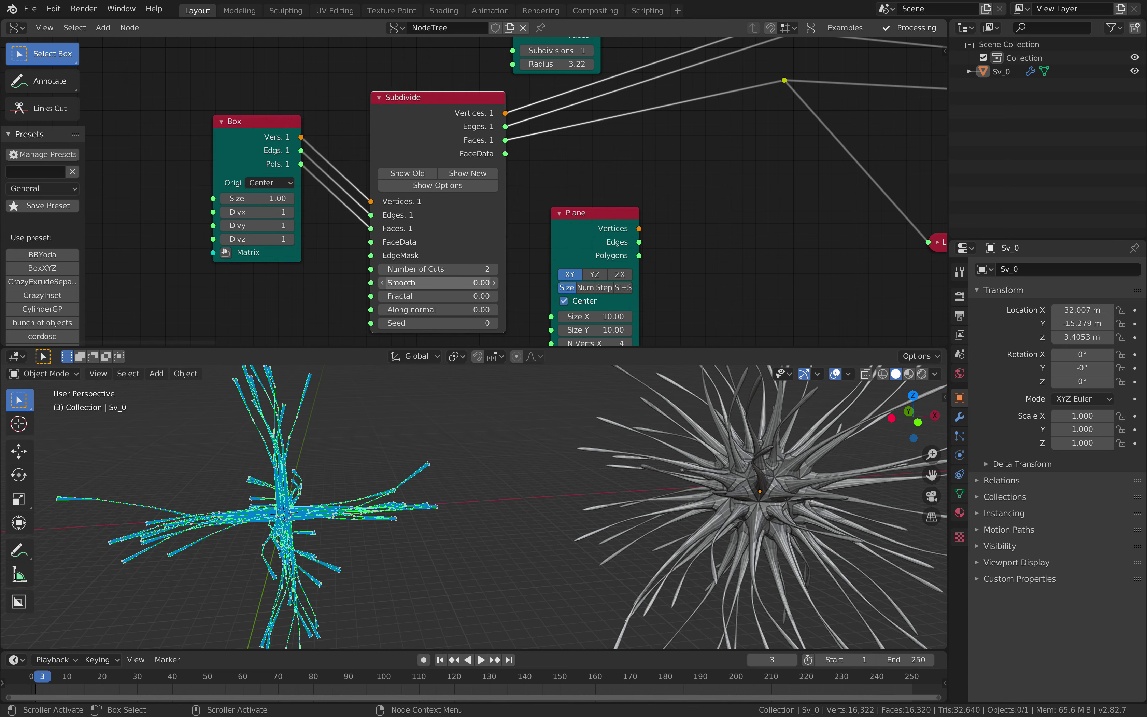
type("1")
key("Return")
mouse_move(416, 282)
left_mouse_down()
mouse_move(379, 282)
mouse_move(416, 282)
left_mouse_up()
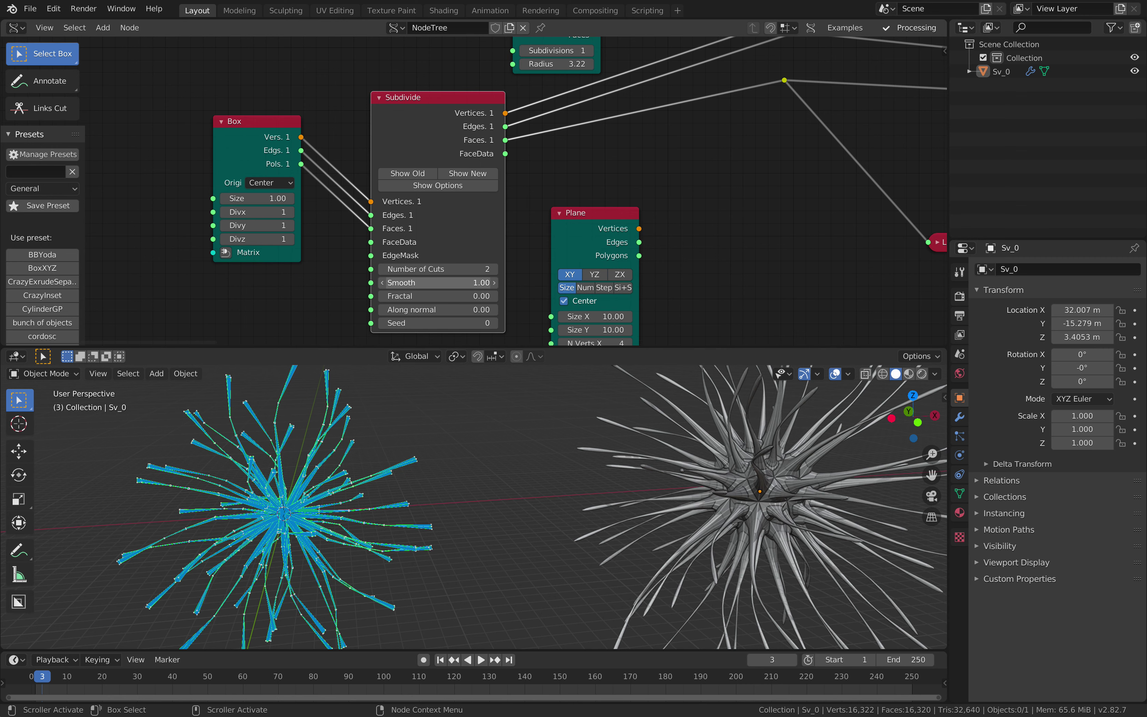
left_click(387, 269)
left_click(505, 299)
left_click_drag(464, 296, 510, 323)
left_click_drag(441, 323, 456, 323)
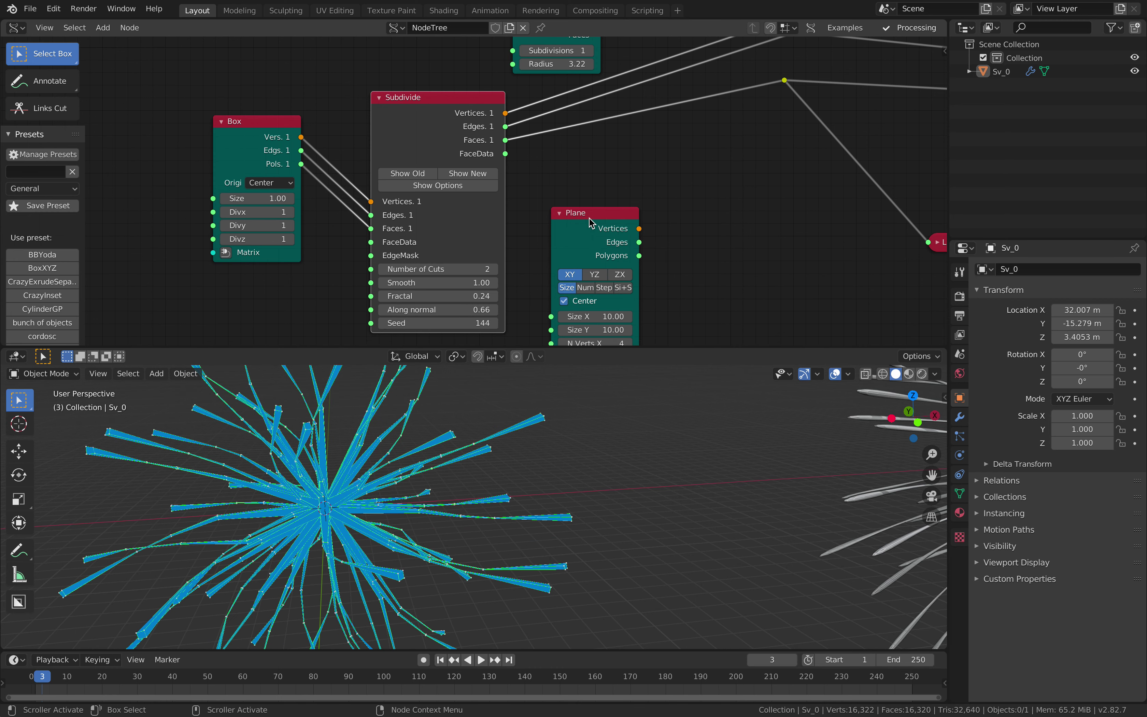
Delete the unused Plane node and save the file.
left_click(594, 222)
key("x")
middle_click_drag(830, 285, 567, 145)
middle_click_drag(757, 172, 330, 228)
key("ctrl+s")
In the first branch, set the Random Num Gen seed to 66 and the Random Vector seed to 53, spacing both nodes apart.
left_click_drag(429, 152, 451, 152)
left_click_drag(415, 88, 402, 69)
left_click_drag(412, 212, 390, 221)
middle_click_drag(501, 233, 436, 215)
left_click_drag(309, 245, 336, 246)
Insert a Noise Displace node between the first branch's Random Vector and the Axis input of its Matrix In.
middle_click_drag(432, 250, 438, 232)
key("alt+space")
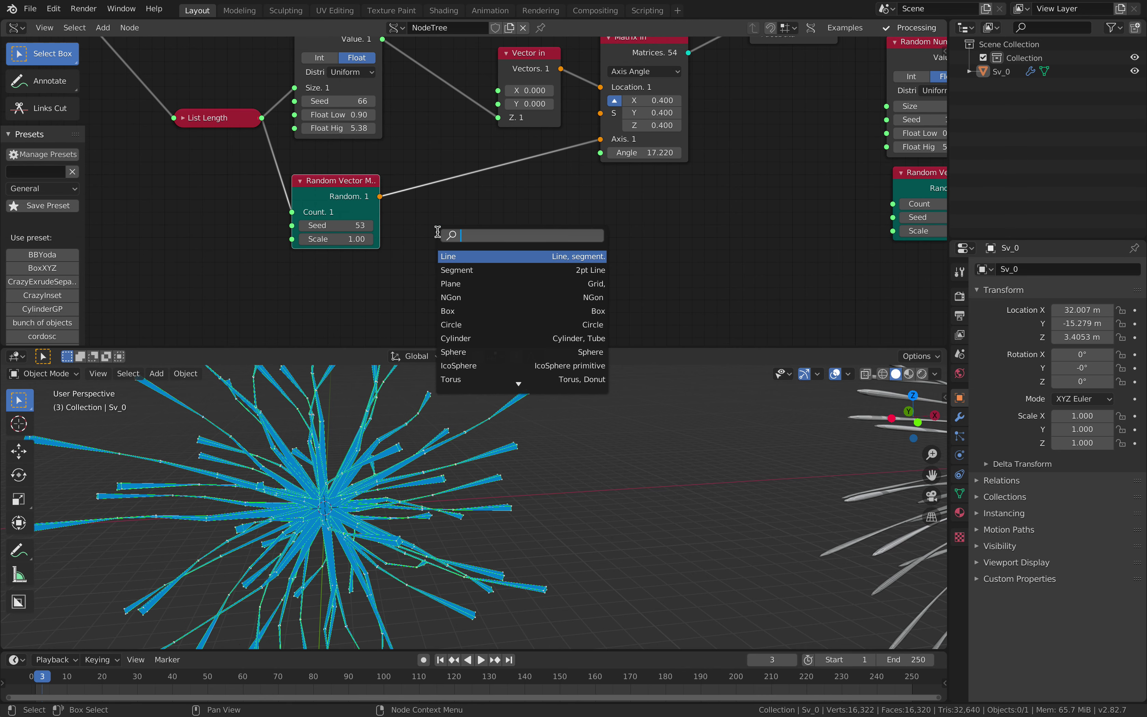
type("vec")
key("BackSpace")
key("BackSpace")
key("BackSpace")
type("displ")
key("Down")
key("Return")
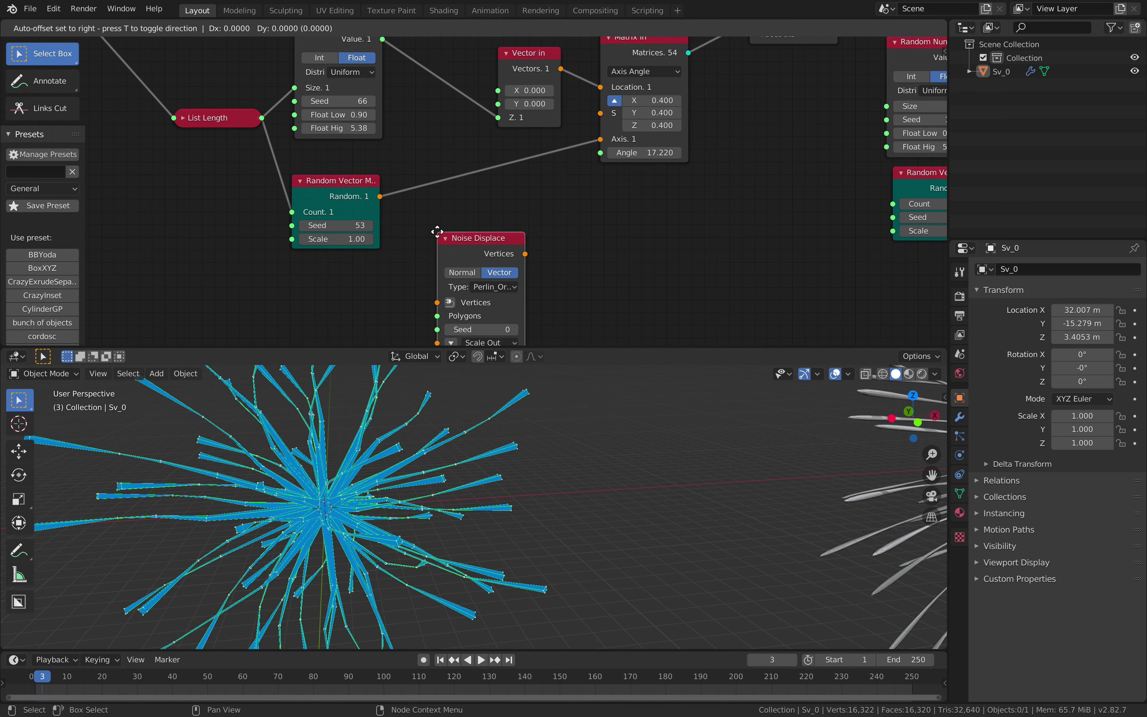
left_click(450, 148)
left_click(572, 247)
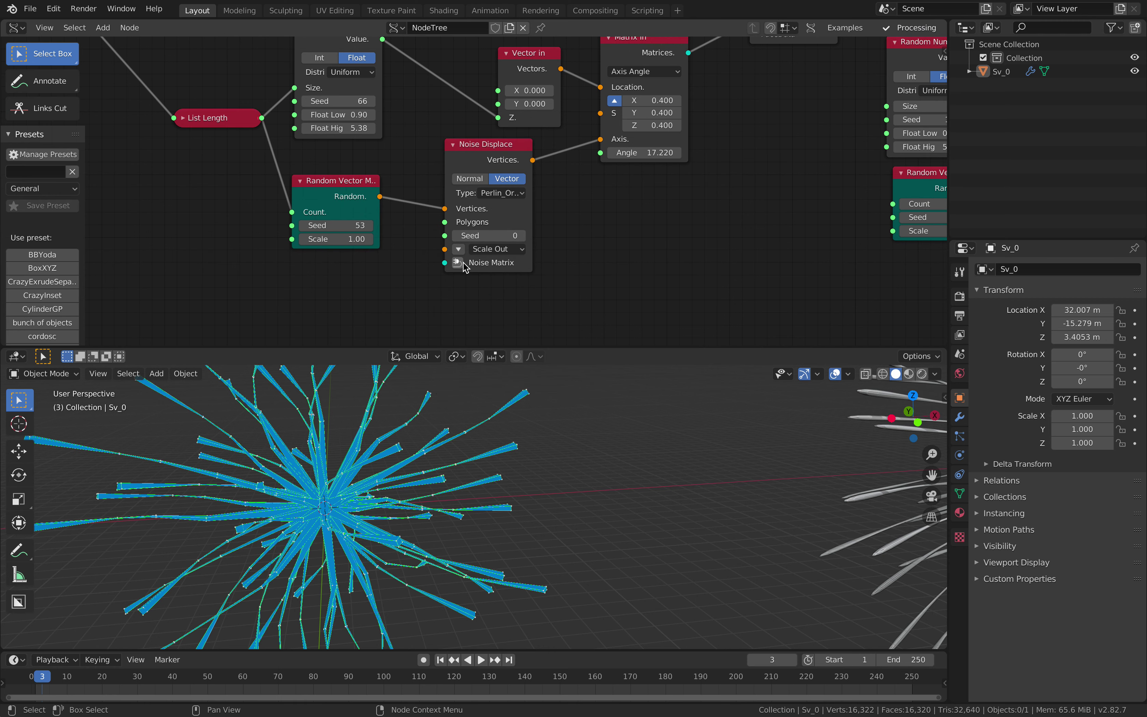
Place a Matrix In node on the Noise Displace's Noise Matrix input below Random Vector and set its Location X to 4.08.
middle_click_drag(532, 294, 555, 263)
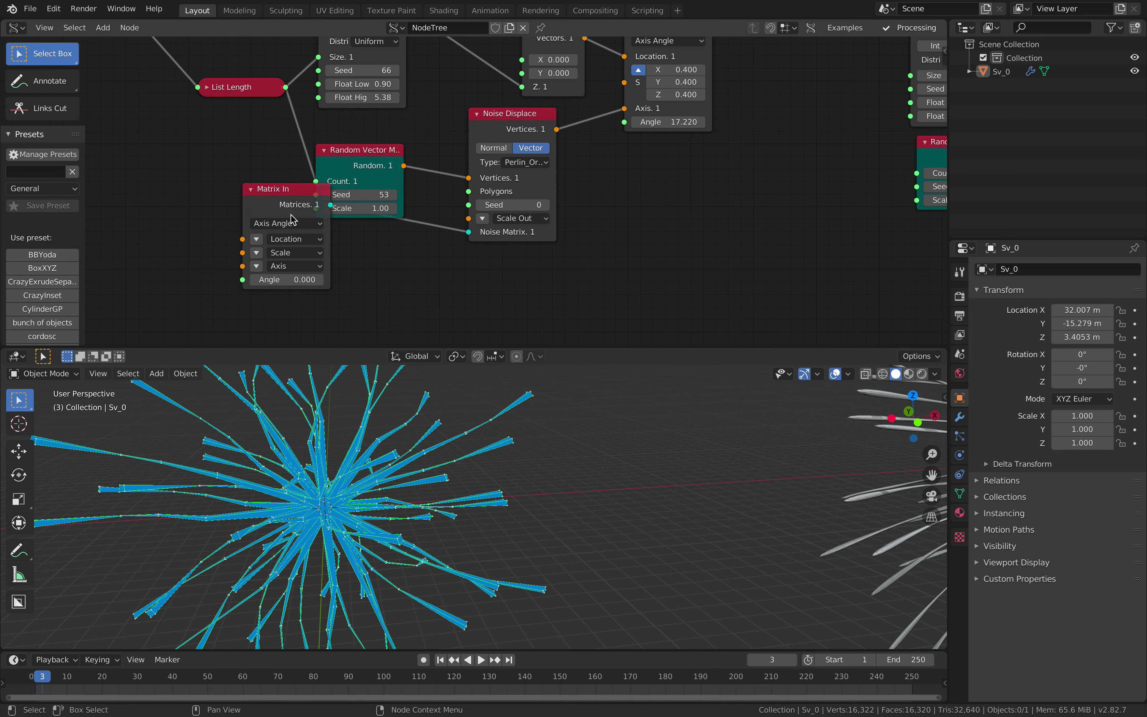
left_click_drag(295, 190, 377, 252)
middle_click_drag(350, 218, 317, 164)
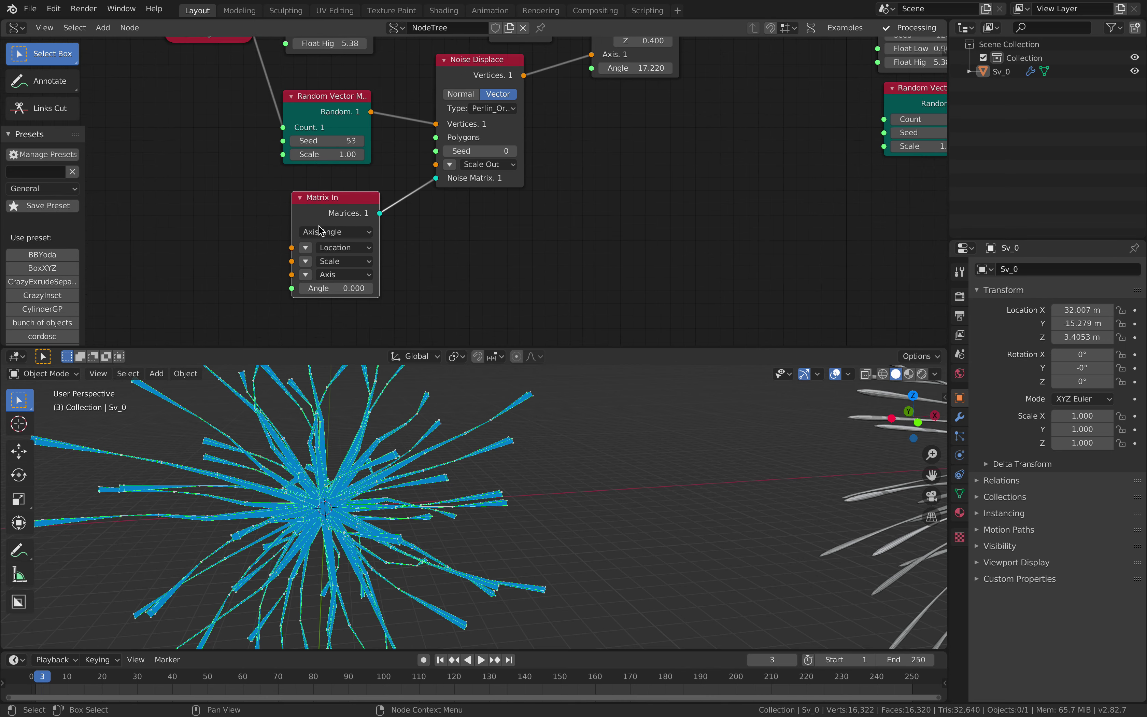
left_click(311, 246)
left_click_drag(343, 247, 424, 247)
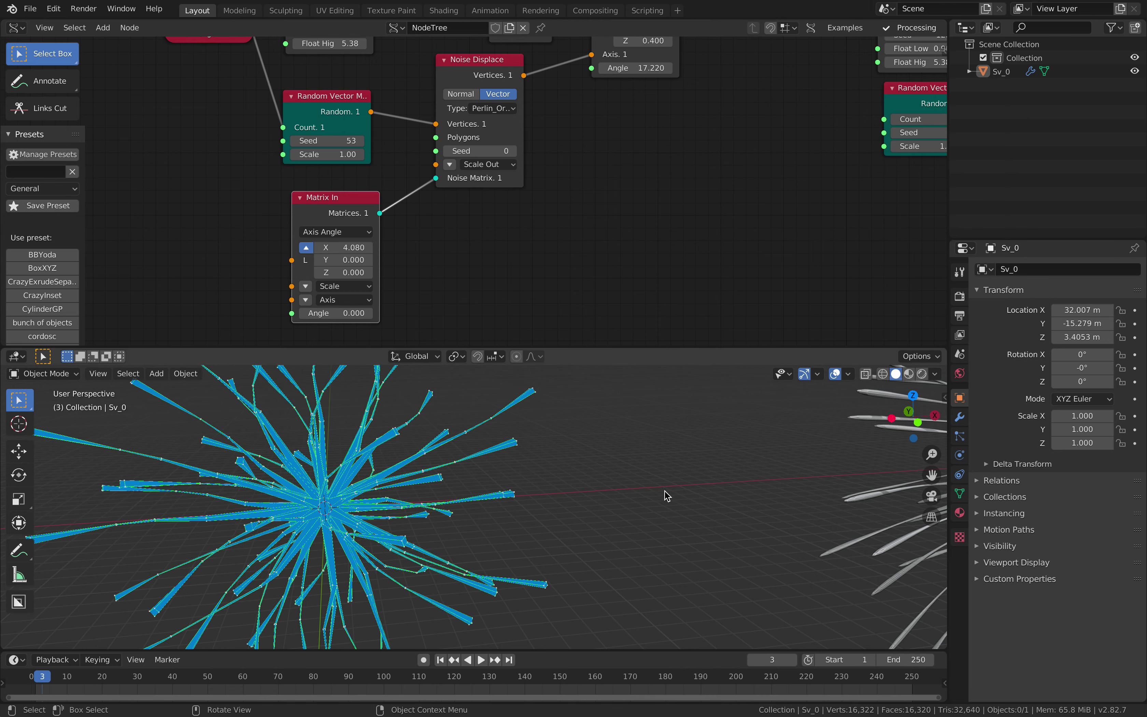
Delete the baked mesh from the scene and the preview viewer node at the end of the tree.
left_click(864, 456)
key("x")
left_click(864, 456)
middle_click_drag(831, 173, 365, 256)
middle_click_drag(757, 167, 237, 265)
middle_click_drag(750, 197, 228, 264)
middle_click_drag(641, 193, 191, 220)
mouse_move(543, 161)
middle_mouse_down()
mouse_move(310, 241)
mouse_move(232, 312)
middle_mouse_up()
left_click(411, 141)
key("x")
Add a Viewer BMesh node and link the last Extrude Separate node's Vertices, Edges and Polygons into it.
key("shift+a")
left_click(410, 141)
type("bme")
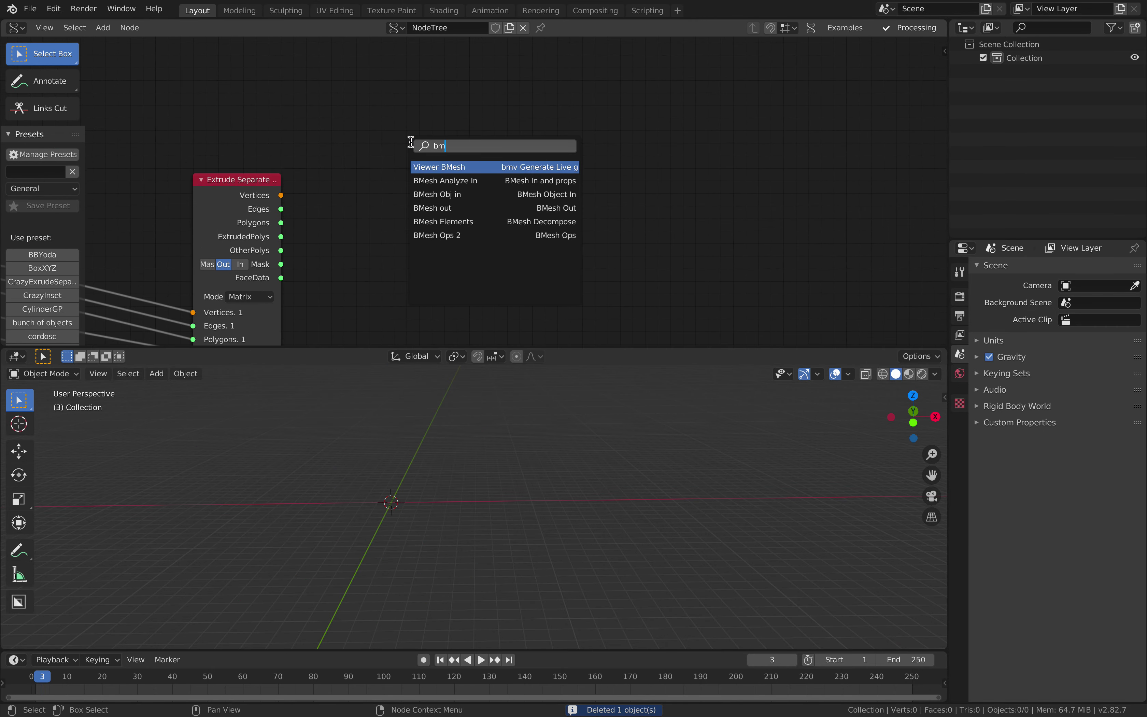
key("Return")
left_click(408, 127)
left_click(268, 185)
key("f")
key("f")
key("f")
middle_click_drag(391, 166, 518, 128)
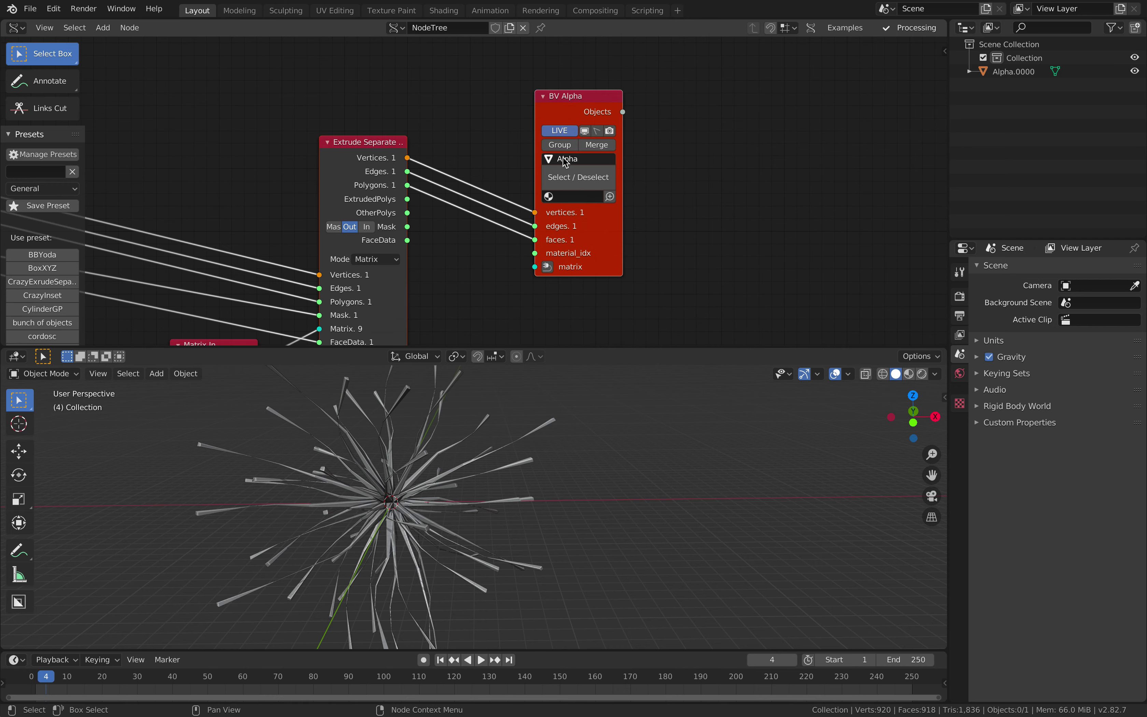
Reposition the nodes around the first Noise Displace, moving its Matrix In farther away, and save the file.
middle_click_drag(200, 241, 362, 209)
scroll(363, 210, "down", 4)
scroll(330, 182, "up", 2)
mouse_move(319, 168)
left_mouse_down()
mouse_move(344, 182)
mouse_move(313, 181)
left_mouse_up()
key("ctrl+s")
left_click_drag(220, 255, 158, 295)
middle_click_drag(310, 262, 252, 242)
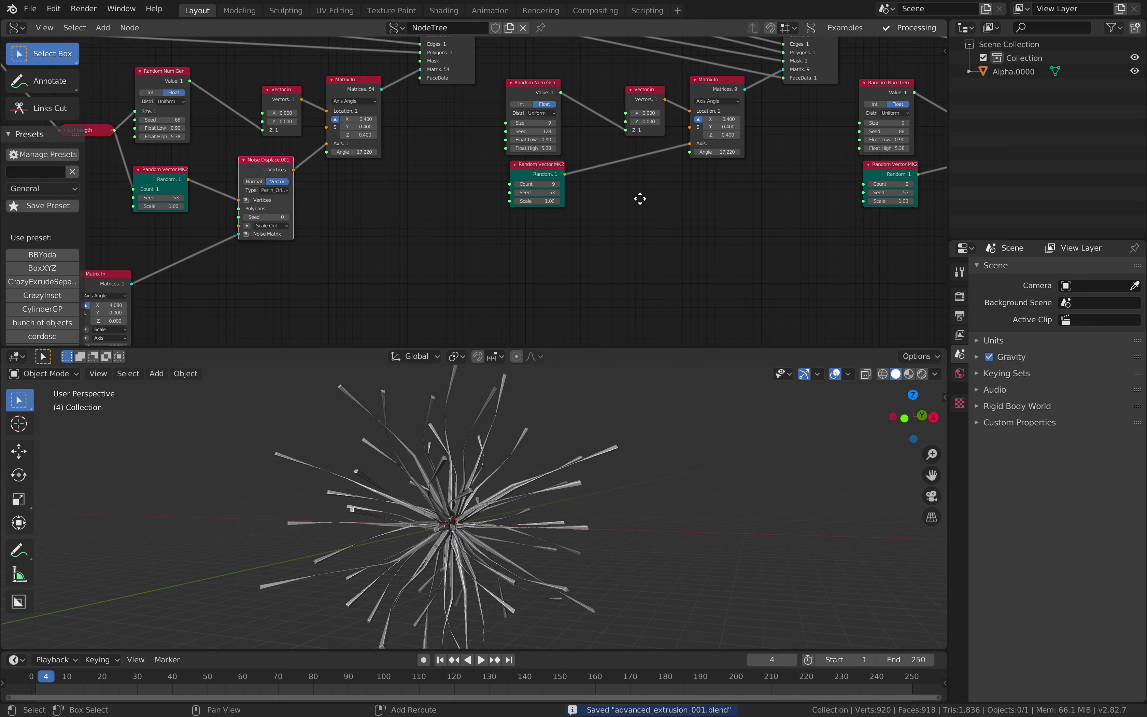
Duplicate the Noise Displace node into the second, third and fourth branches, between each Random Vector and Matrix In.
key("shift+d")
left_click(610, 179)
middle_click_drag(692, 211, 583, 187)
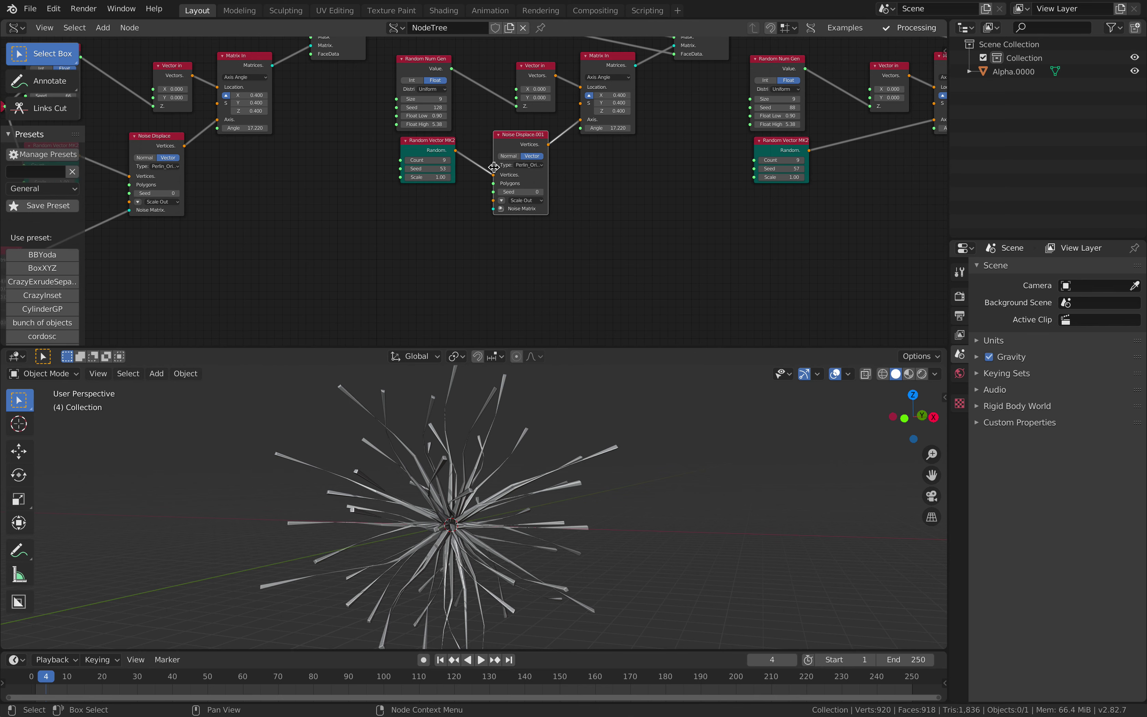
middle_click_drag(524, 146, 404, 182)
key("shift+d")
left_click(729, 199)
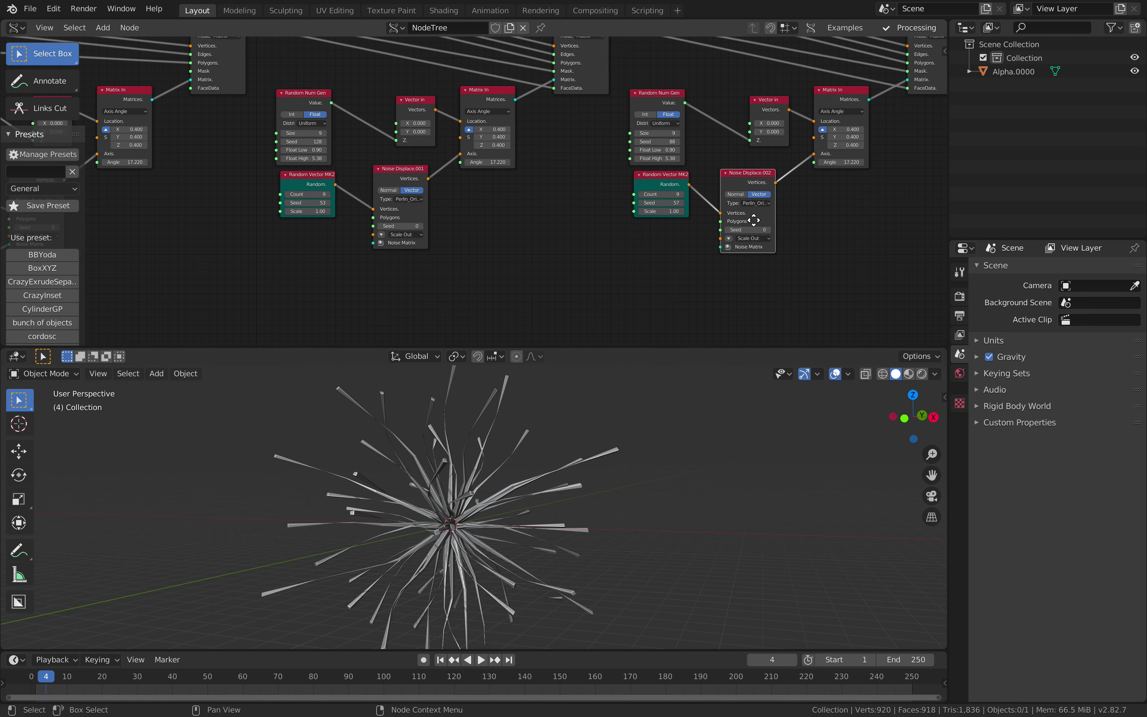
middle_click_drag(764, 171, 482, 181)
key("shift+d")
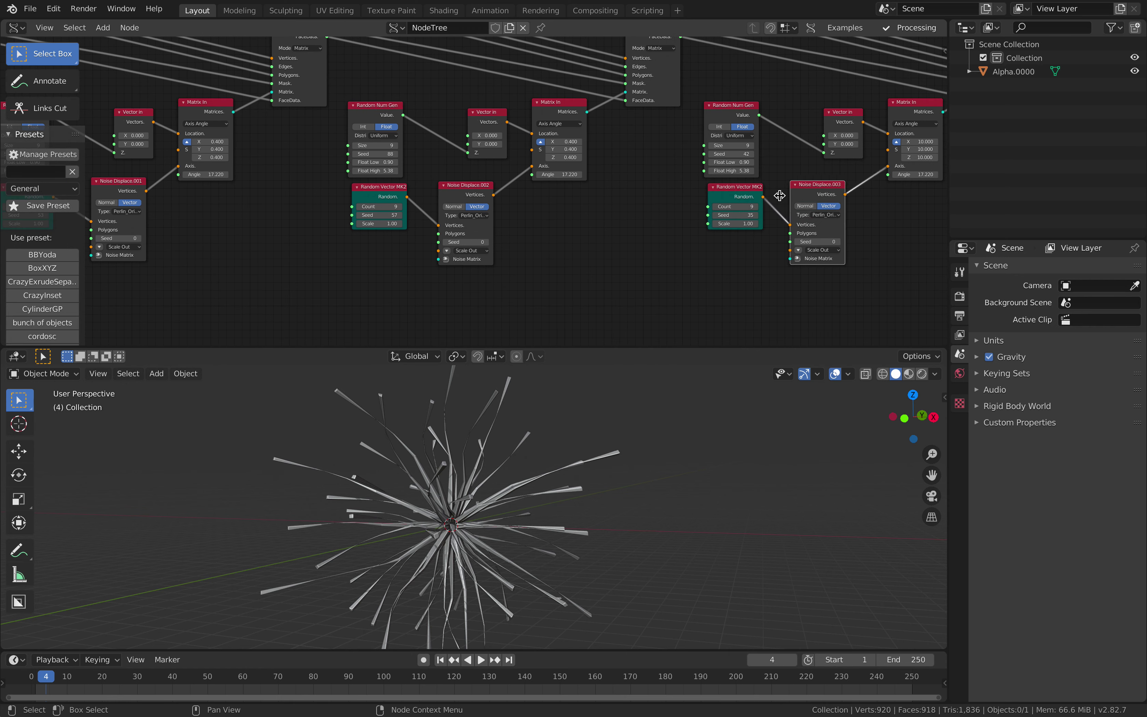
left_click(849, 190)
Link the shared Matrix In output to the Noise Matrix inputs of the second, third and fourth Noise Displace nodes.
scroll(625, 271, "down", 3)
middle_click_drag(625, 272, 662, 271)
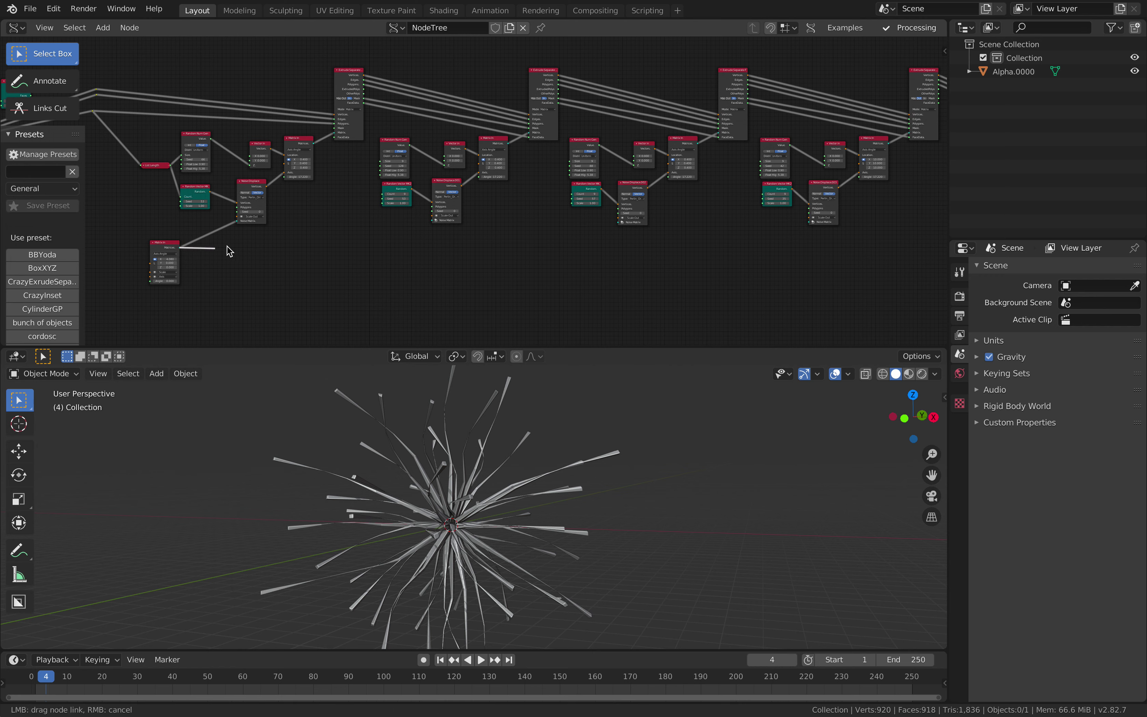
left_click_drag(436, 221, 435, 221)
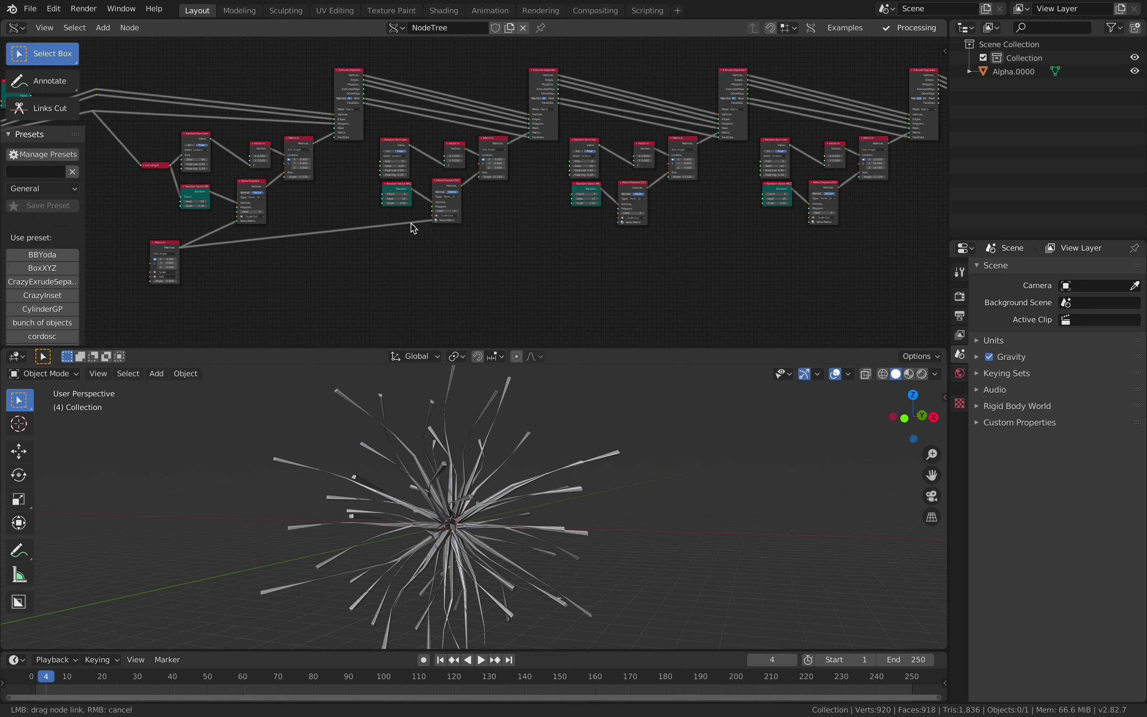
left_click_drag(176, 247, 556, 261)
middle_click_drag(584, 258, 381, 232)
scroll(464, 263, "up", 5)
scroll(378, 233, "up", 2)
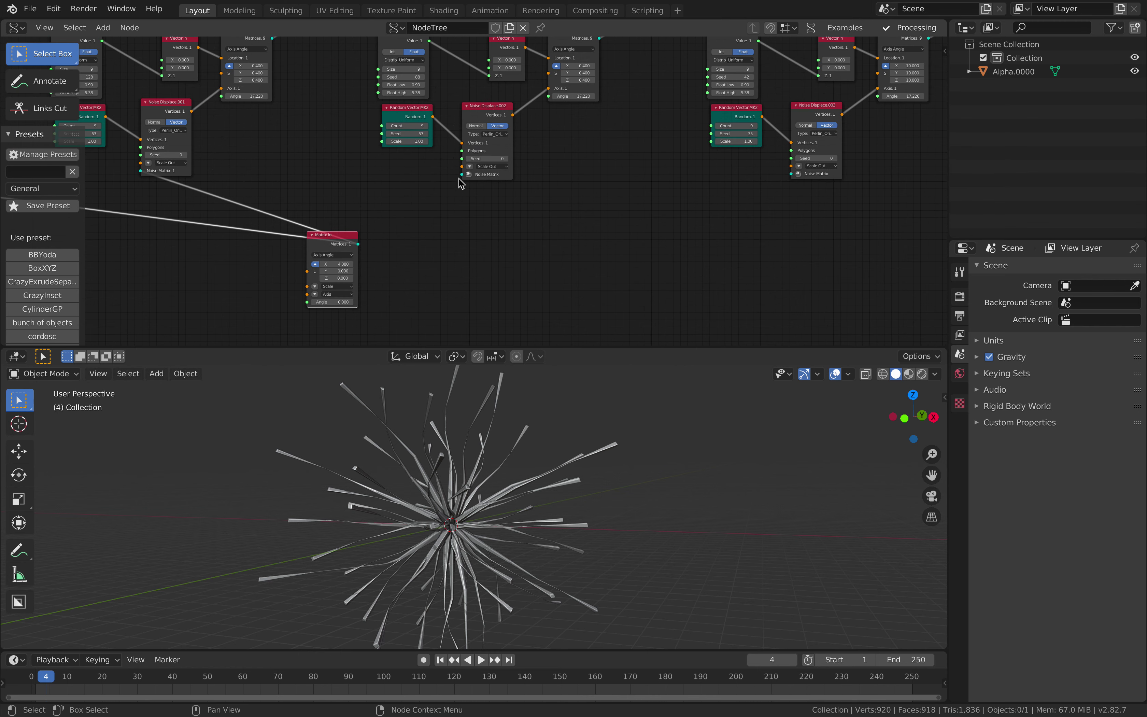
left_click_drag(465, 178, 439, 189)
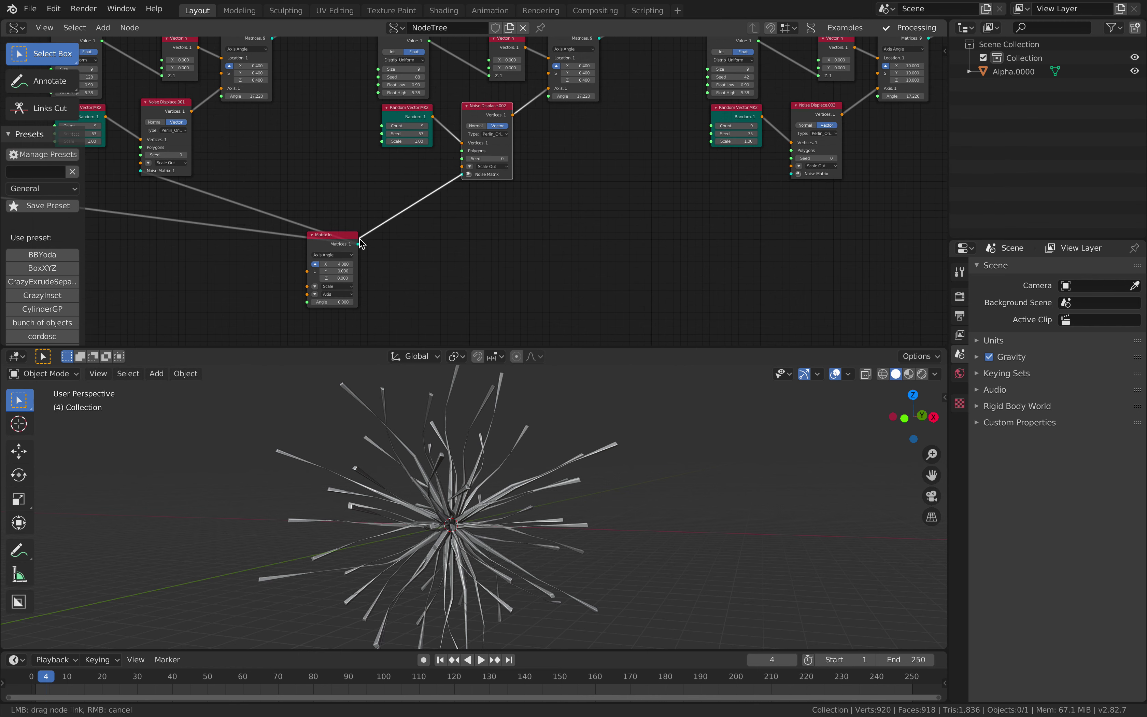
left_click_drag(360, 249, 396, 241)
left_click_drag(756, 175, 791, 173)
middle_click_drag(476, 261, 582, 237)
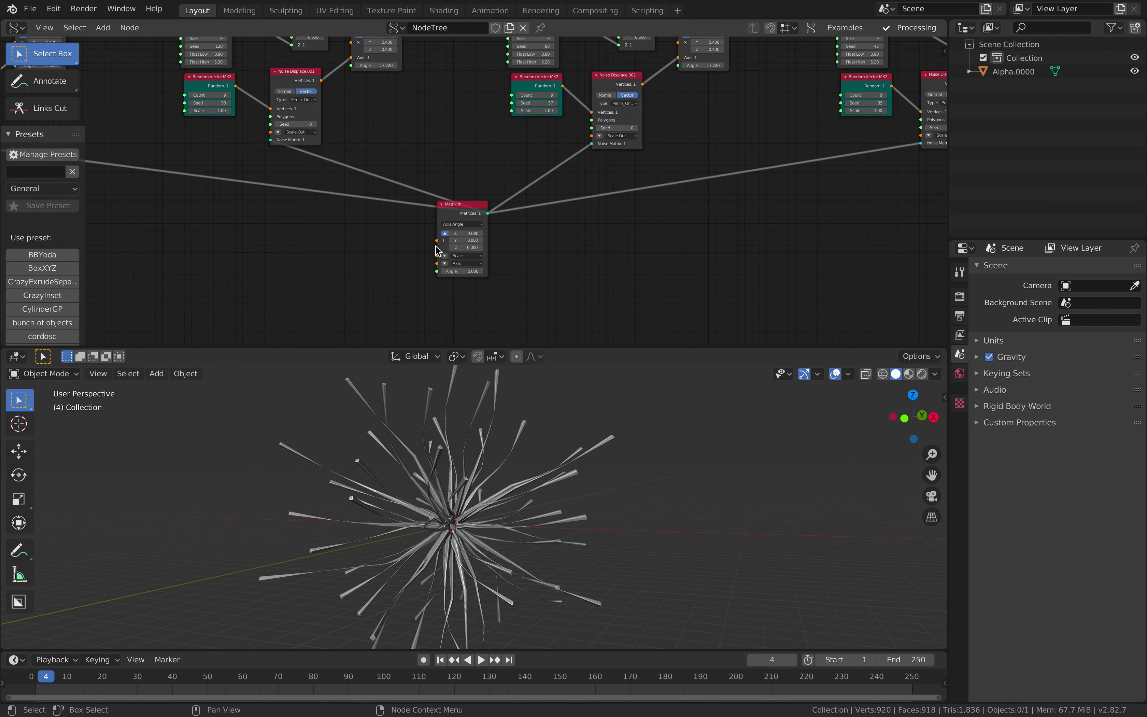
Raise the shared Matrix In's X location to 6.54, add a Vector In node linked to its Location, and save the file.
scroll(440, 248, "up", 2)
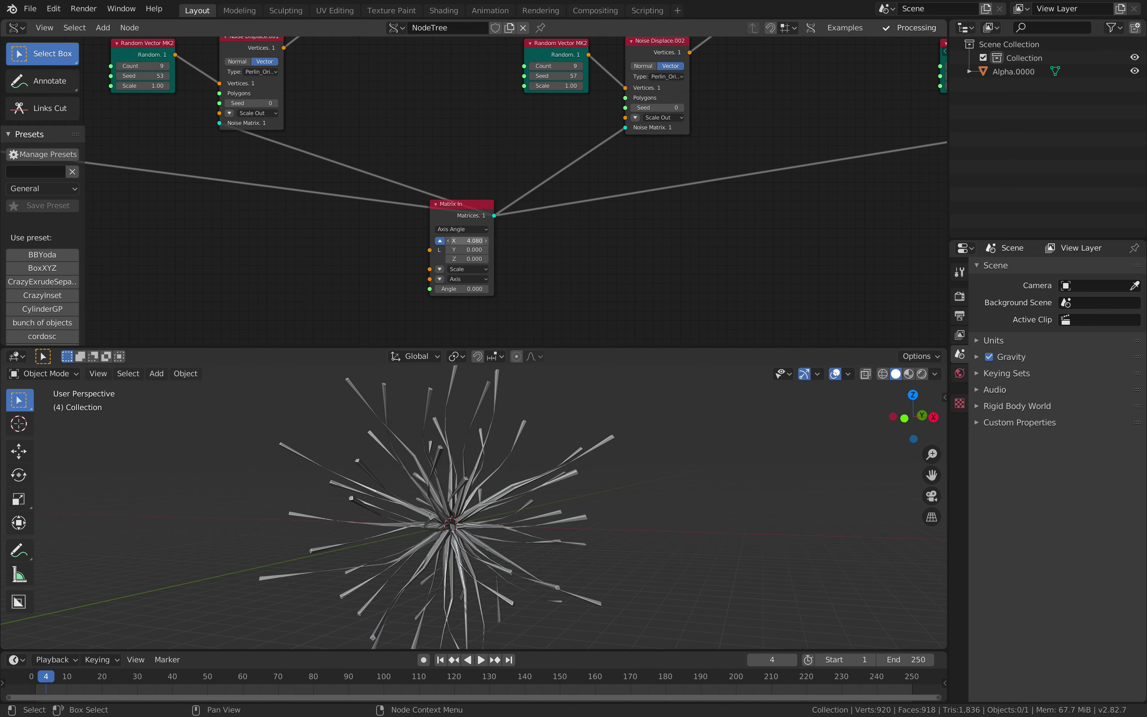
left_click_drag(467, 241, 583, 241)
middle_click_drag(278, 243, 292, 230)
key("shift+a")
left_click(291, 232)
type("vector in")
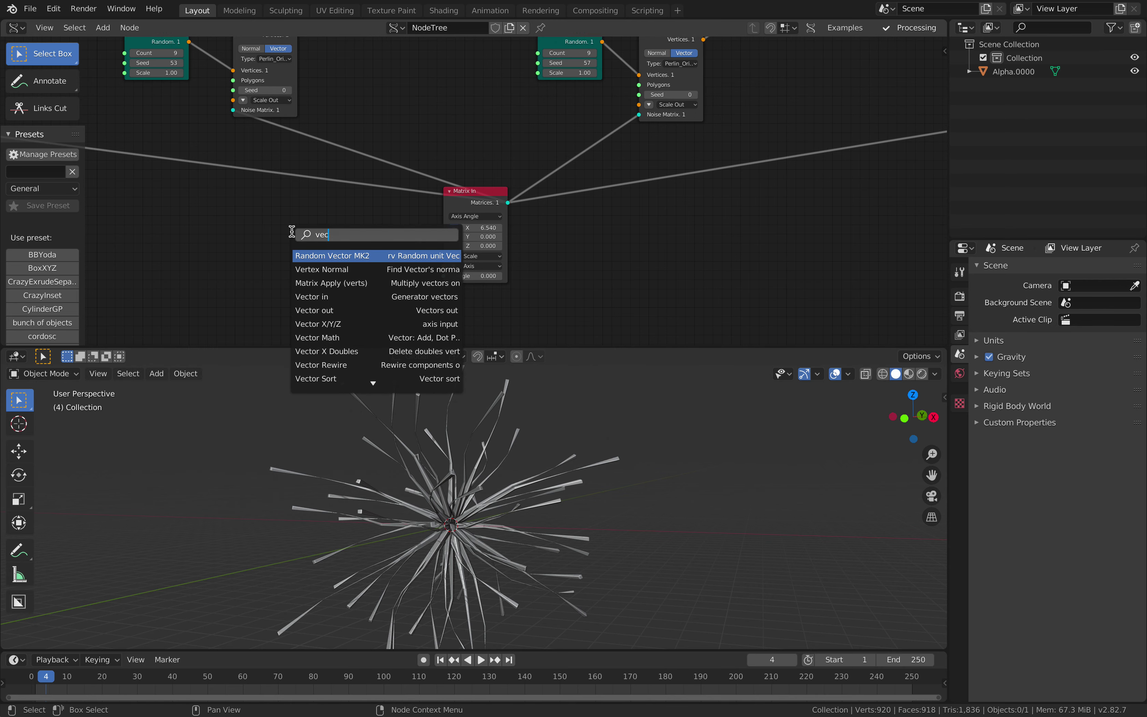
key("Return")
left_click(336, 231)
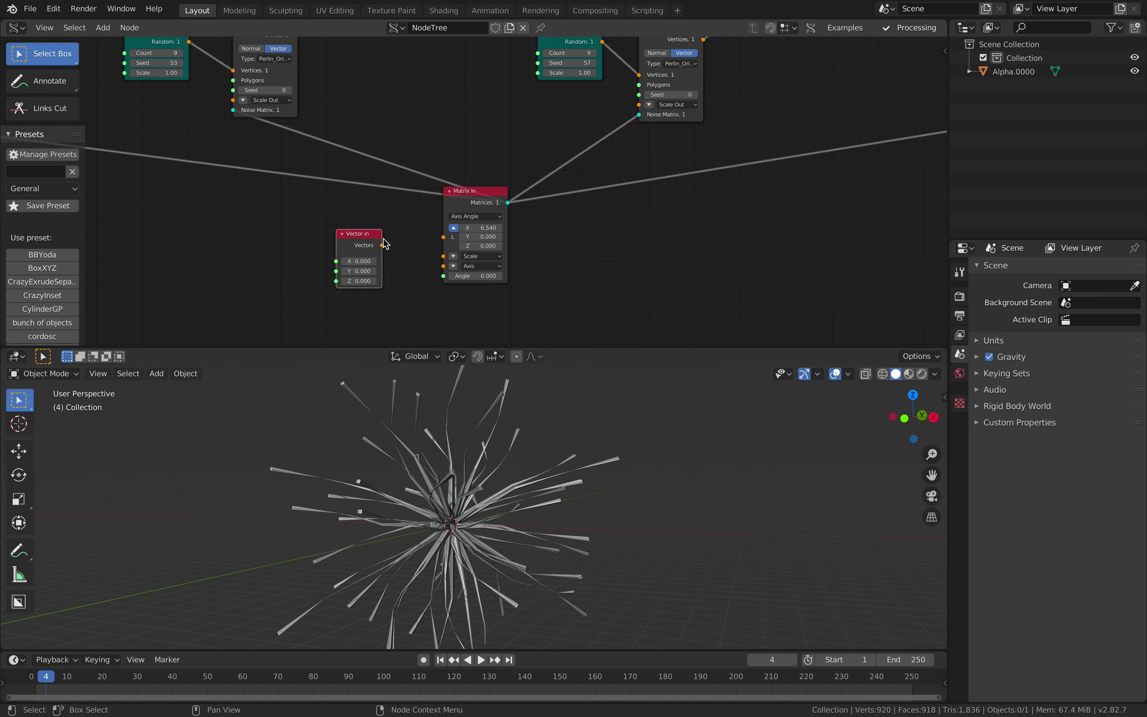
left_click_drag(382, 245, 443, 228)
key("ctrl+s")
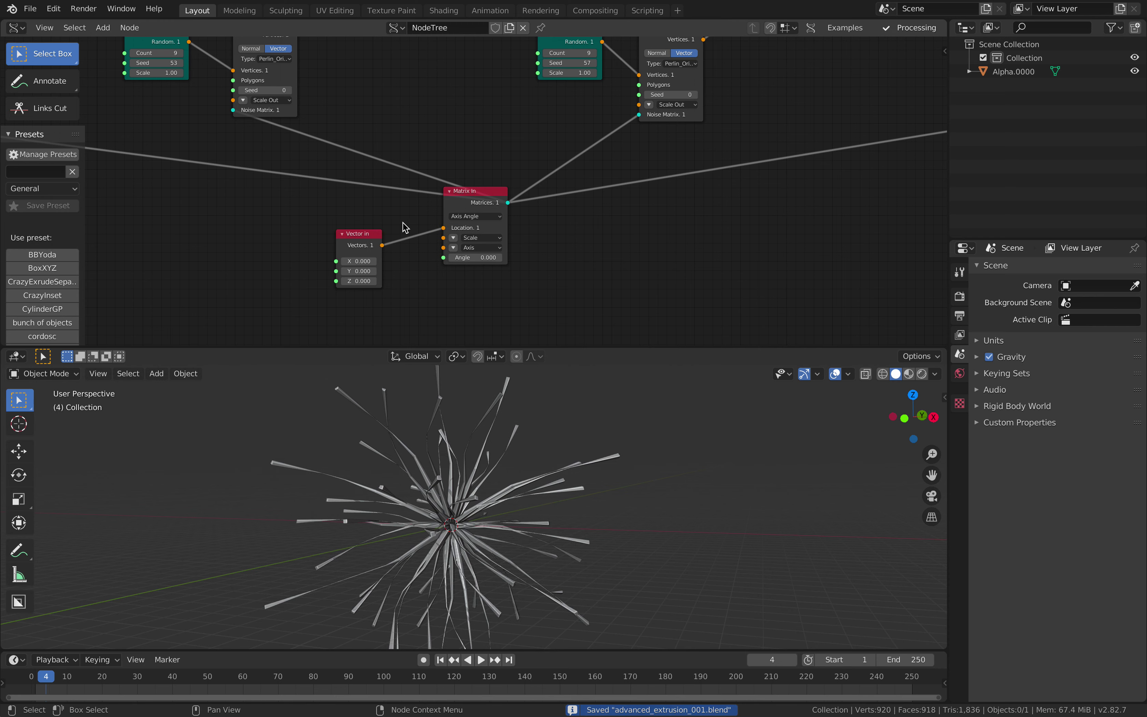
Move the Vector In and shared Matrix In nodes back below the first branch and save the file.
middle_click_drag(389, 217, 512, 218)
left_click_drag(487, 232, 362, 224)
middle_click_drag(374, 219, 716, 170)
left_click_drag(864, 173, 169, 207)
middle_click_drag(309, 183, 589, 195)
key("g")
left_click(465, 162)
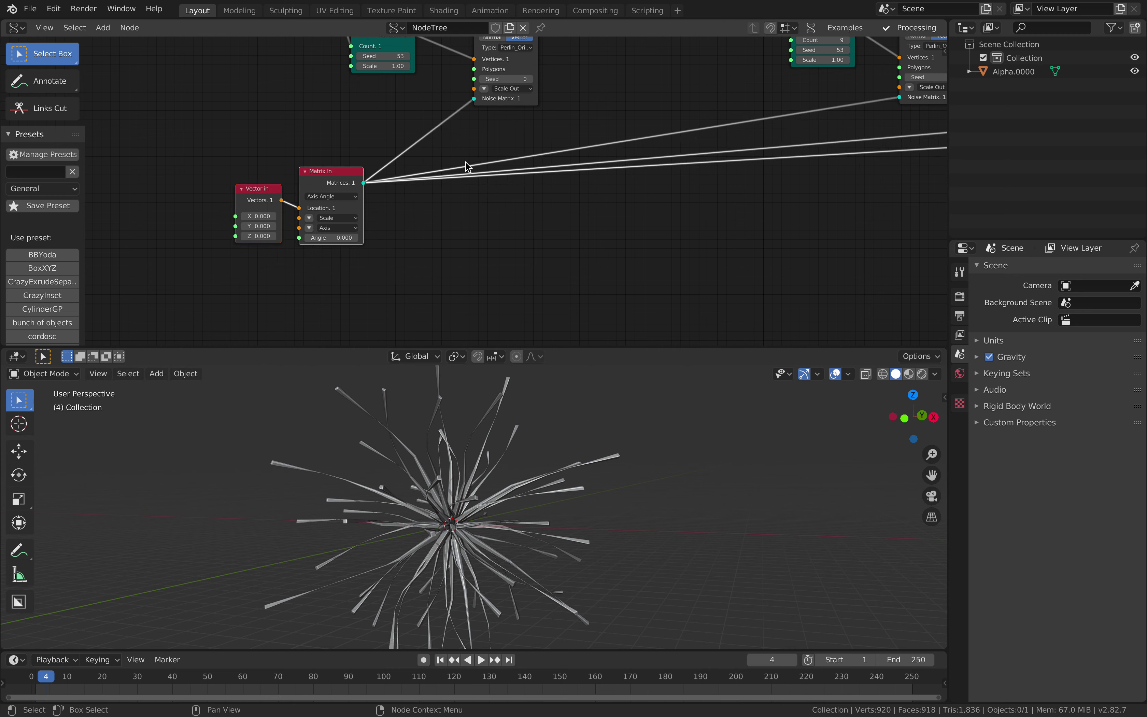
middle_click_drag(467, 166, 474, 175)
key("ctrl+s")
Set the Vector In node's X to 2.22 and give the spike mesh a level 2 Subdivision Surface modifier.
left_click_drag(266, 226, 325, 266)
left_click(445, 453)
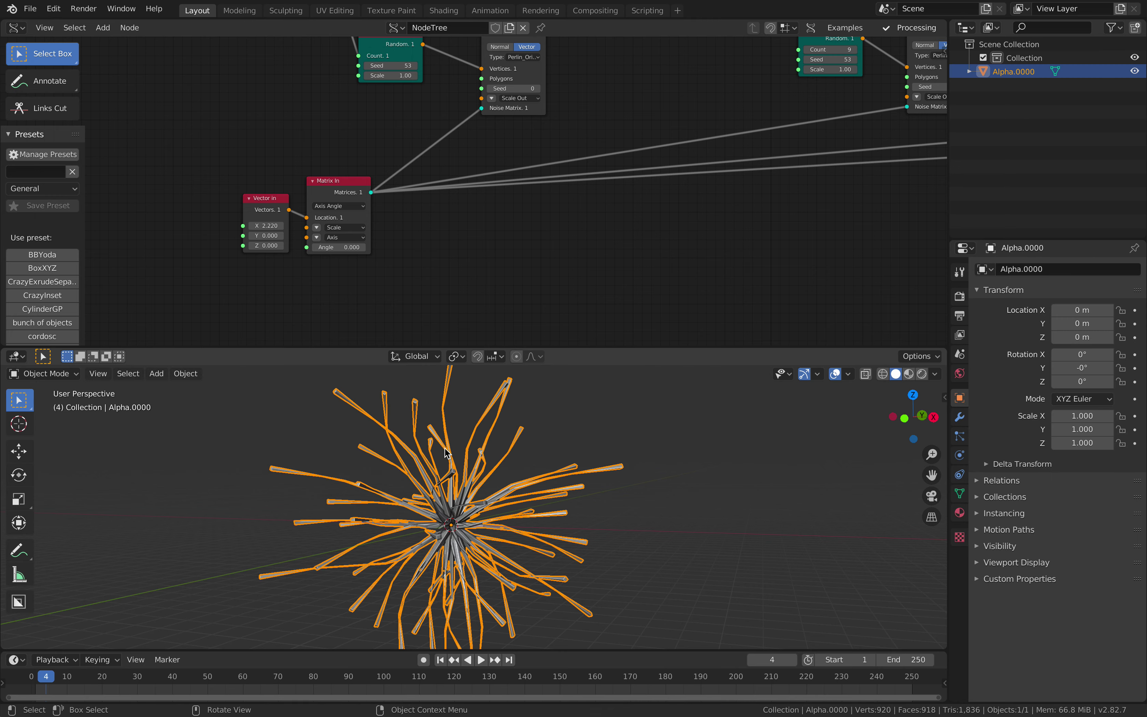
key("ctrl+2")
middle_click_drag(450, 424, 478, 451)
left_click(524, 472)
left_click(500, 497)
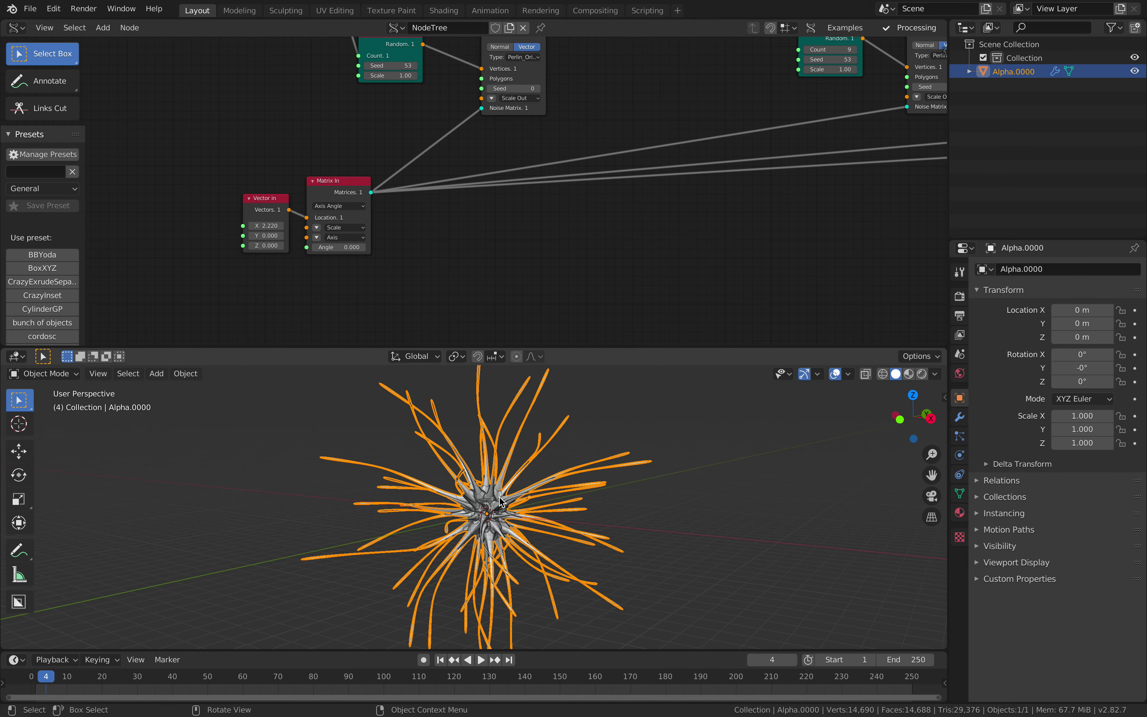
Add a Displace modifier to the spike mesh after the subdivision and lower its strength to 0.34.
left_click(959, 416)
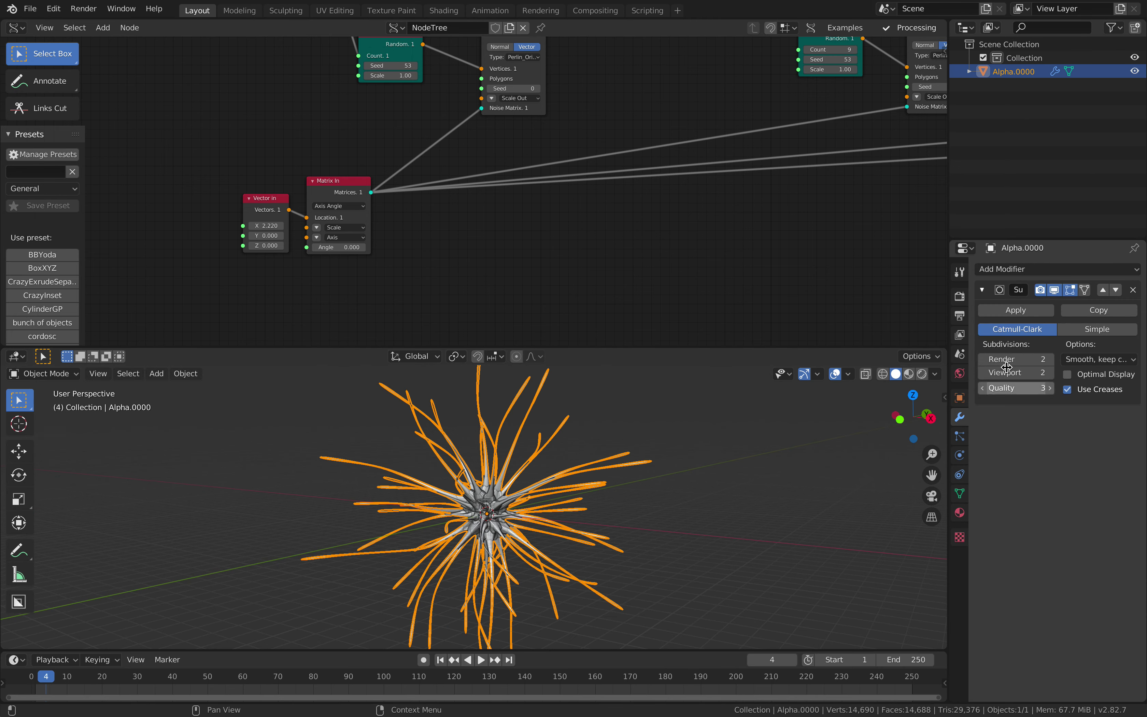
left_click(1049, 270)
left_click(982, 359)
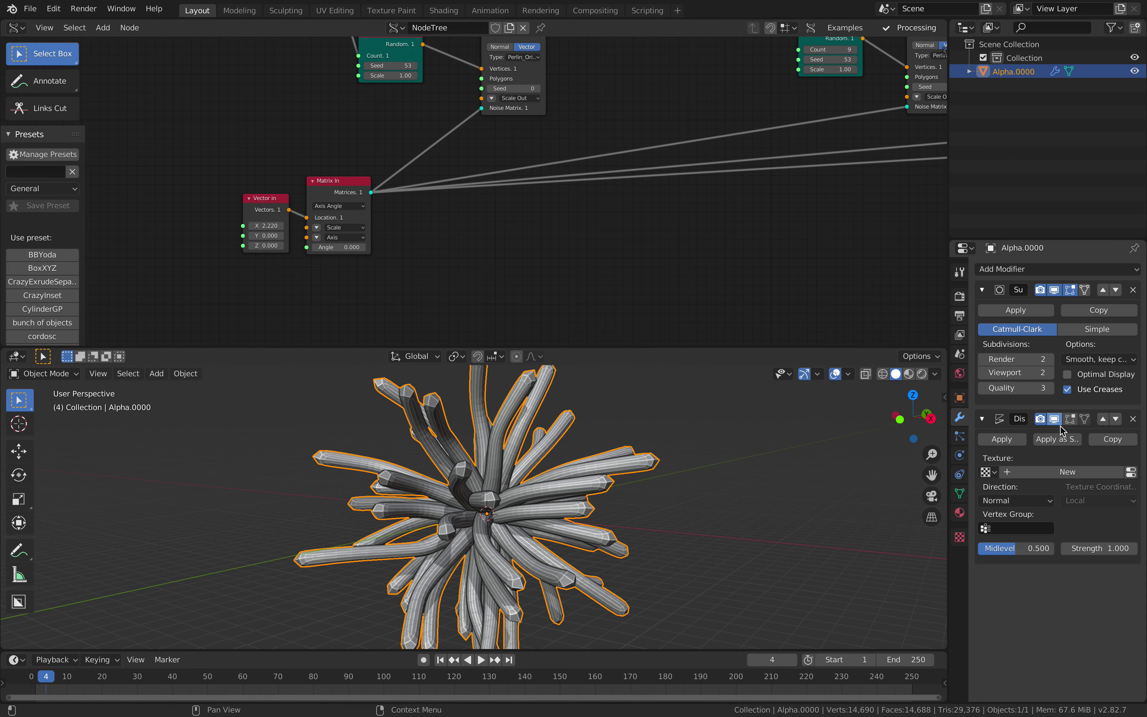
left_click_drag(1098, 548, 1072, 548)
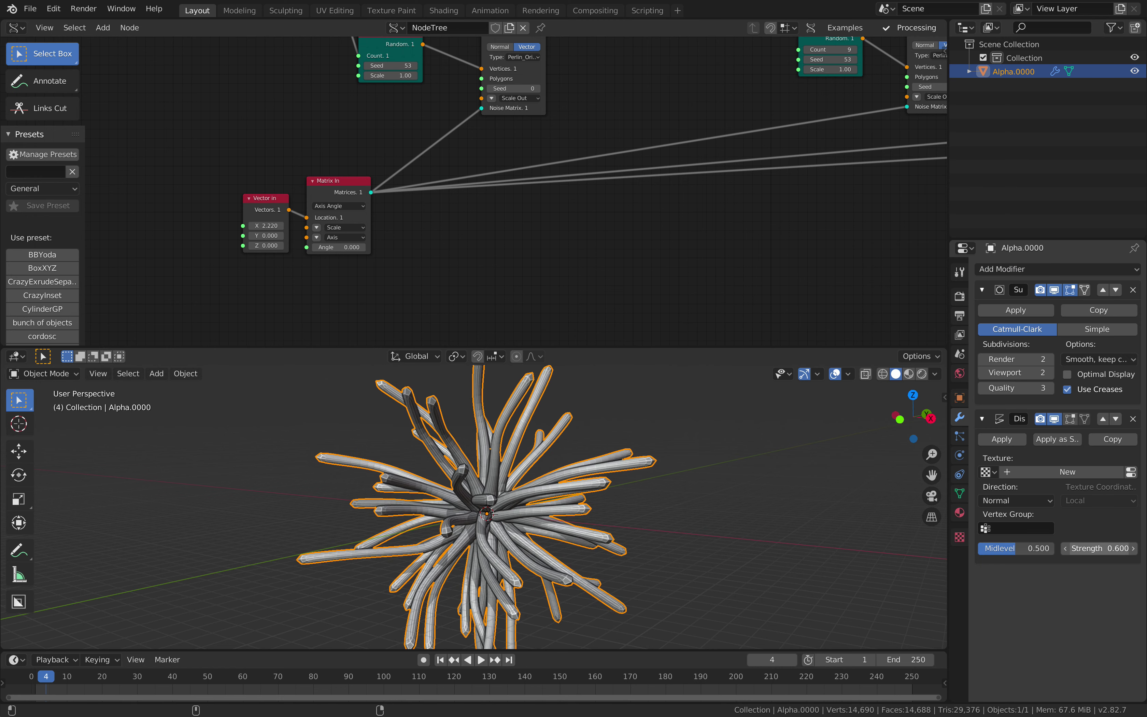
middle_click_drag(454, 463, 478, 465)
left_click(564, 492)
left_click_drag(1099, 548, 1086, 548)
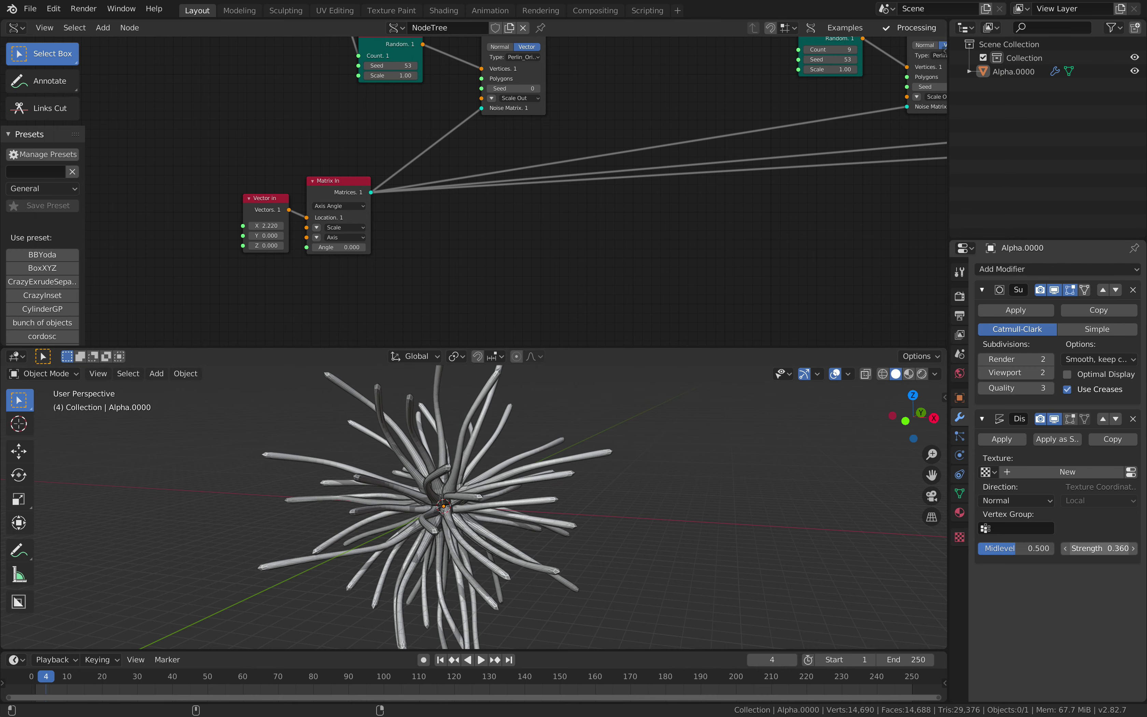
scroll(615, 479, "down", 2)
middle_click_drag(549, 464, 514, 464)
left_click(521, 467)
left_click(536, 426)
scroll(526, 450, "up", 3)
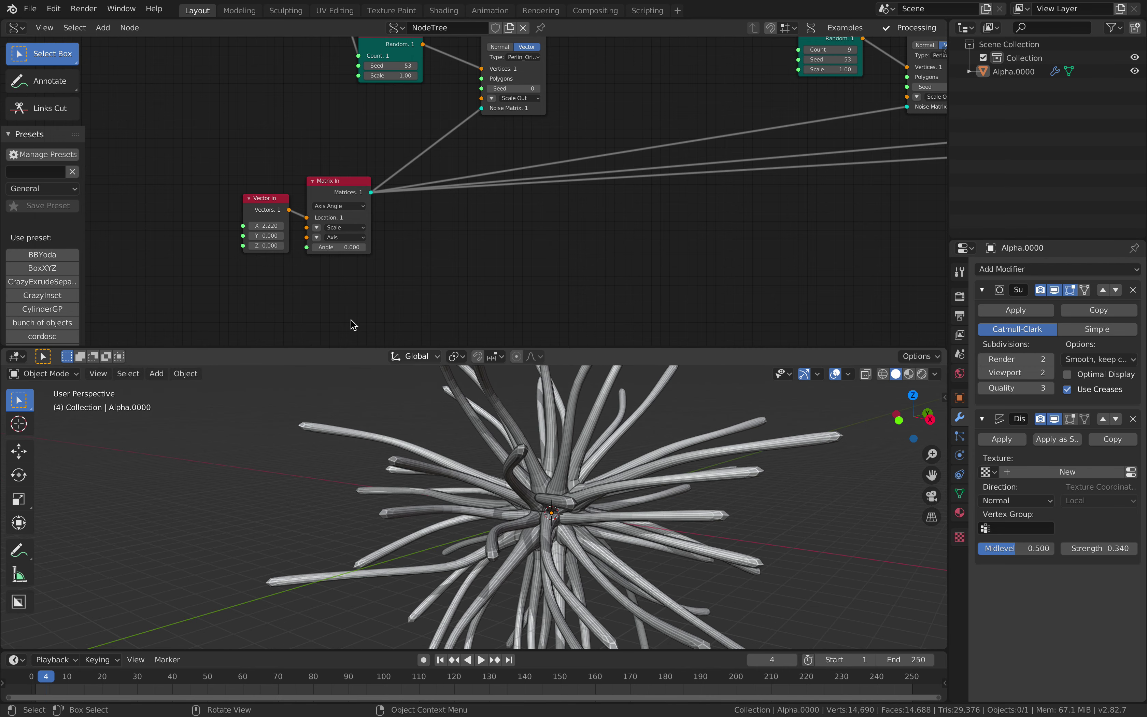
Set the Vector In node's X to 5.82 and adjust its Z to vary the noise on all branches.
left_click_drag(266, 225, 350, 226)
left_click_drag(266, 245, 322, 245)
middle_click_drag(680, 538, 626, 531)
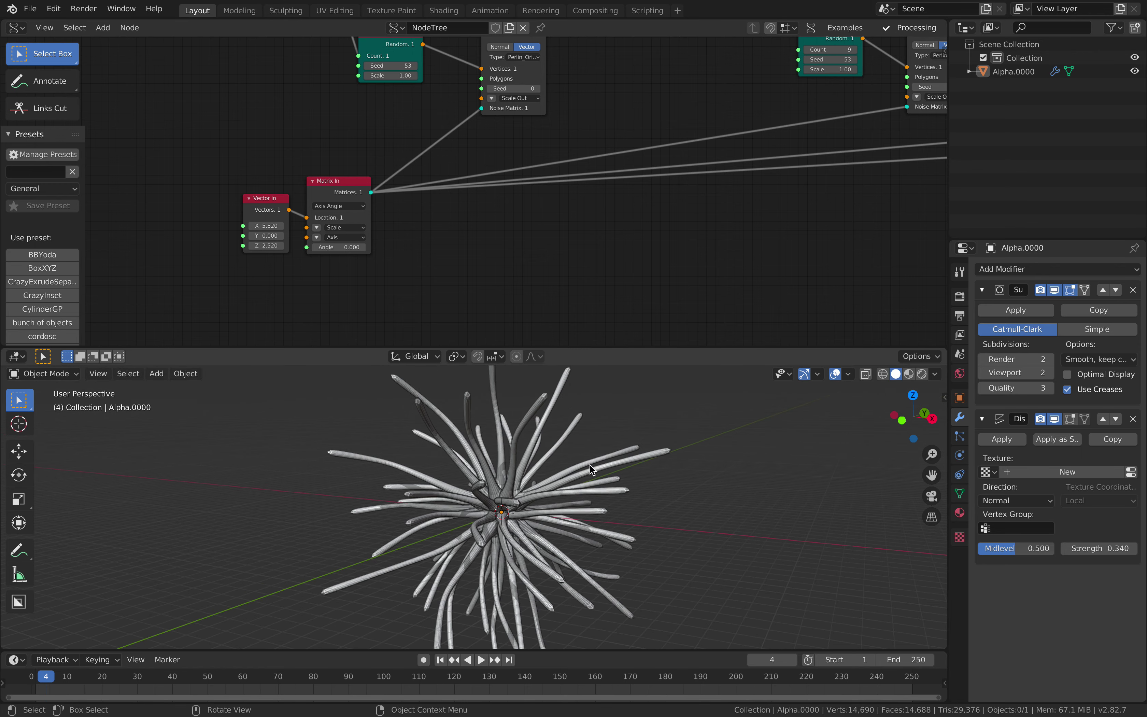
left_click_drag(266, 245, 484, 213)
Move the unlinked green node back from the links at the start of the tree and save the file.
scroll(494, 218, "down", 5)
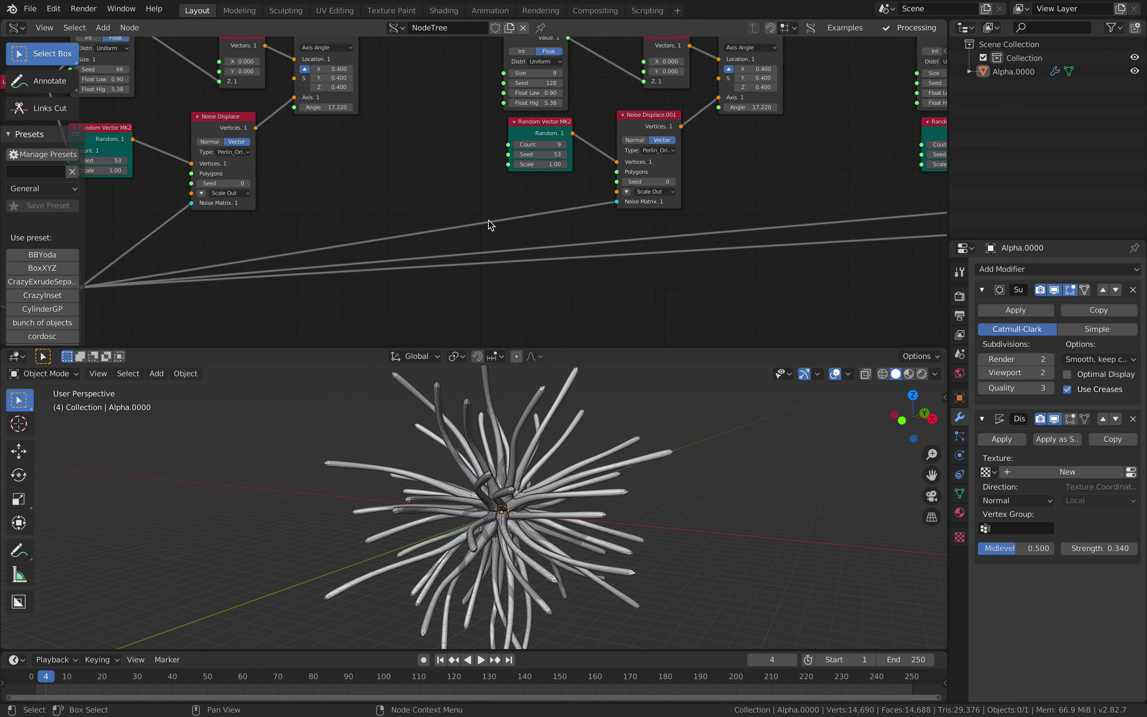
scroll(448, 228, "down", 1)
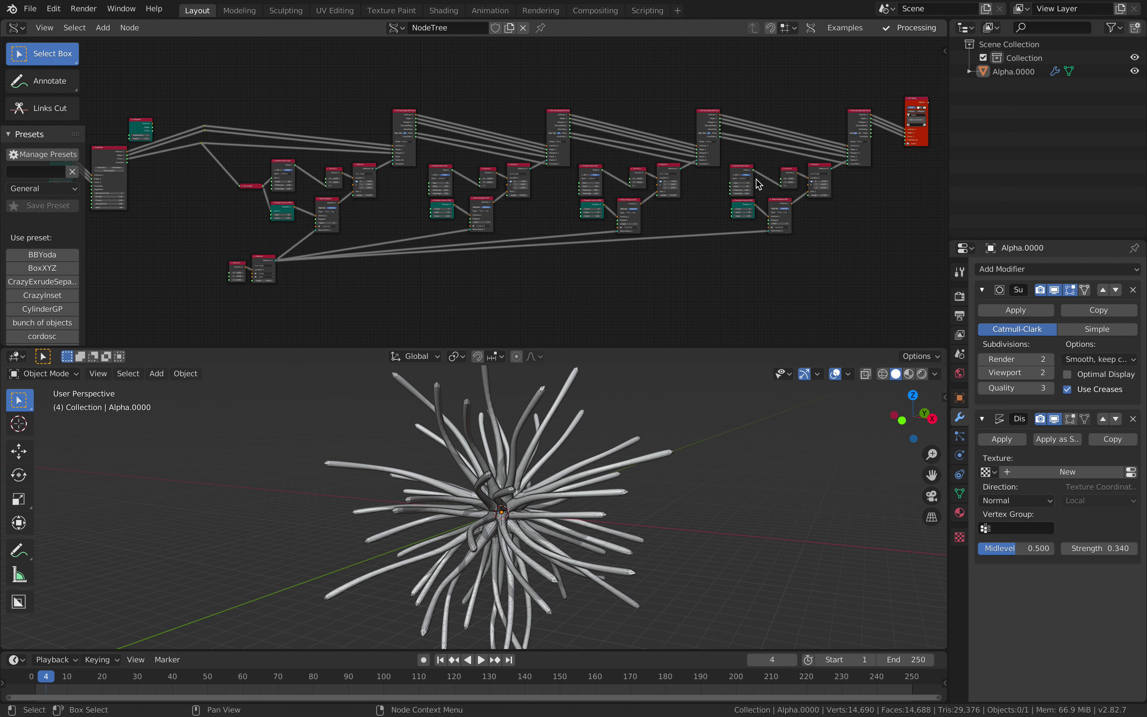
middle_click_drag(531, 139, 584, 144)
middle_click_drag(208, 133, 301, 136)
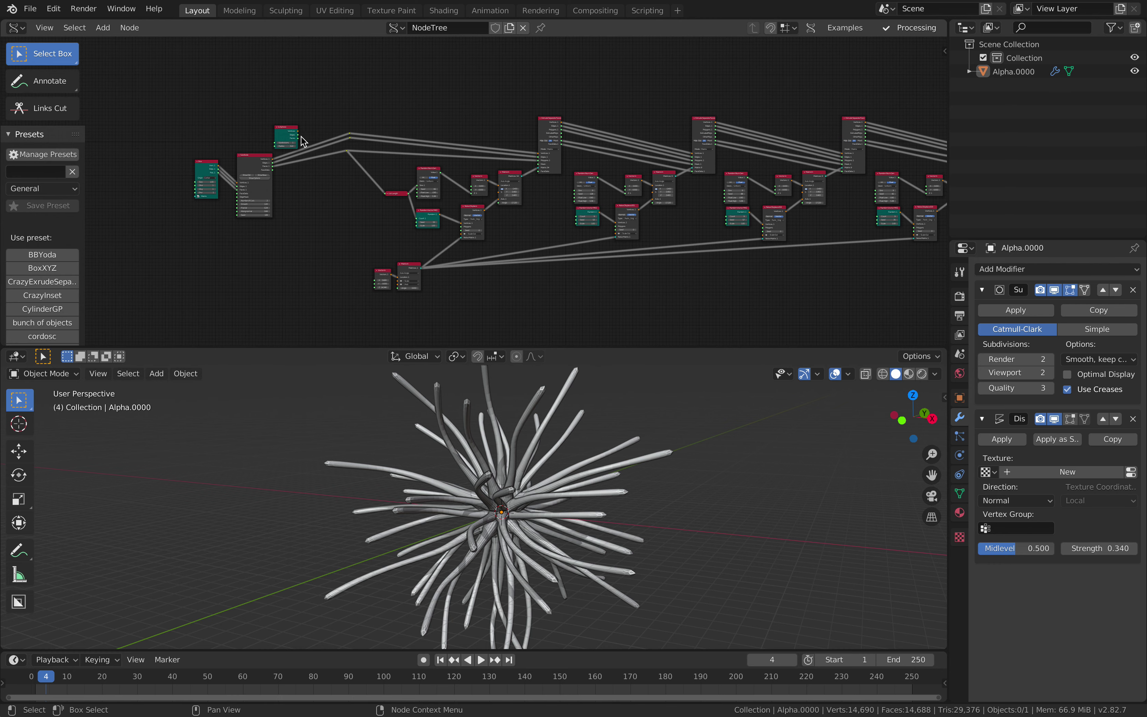
left_click_drag(289, 136, 264, 126)
key("ctrl+s")
left_click(293, 159)
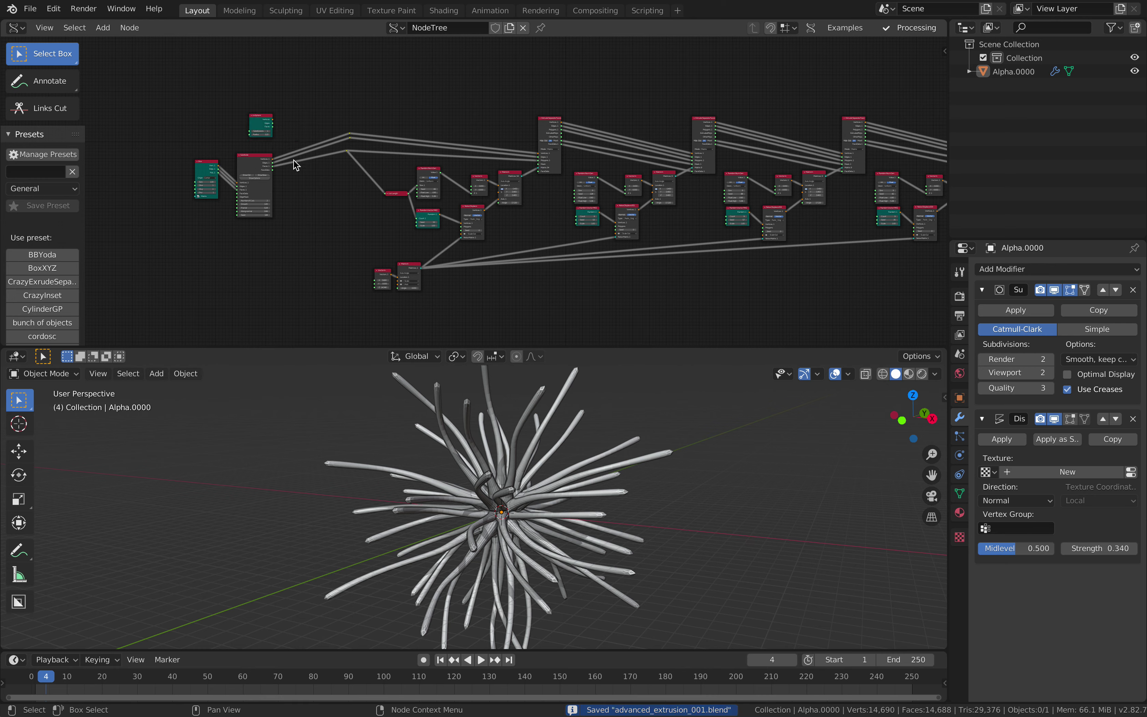
Save the file and shift the unlinked green node farther back toward the first node of the tree.
middle_click_drag(507, 492, 522, 492)
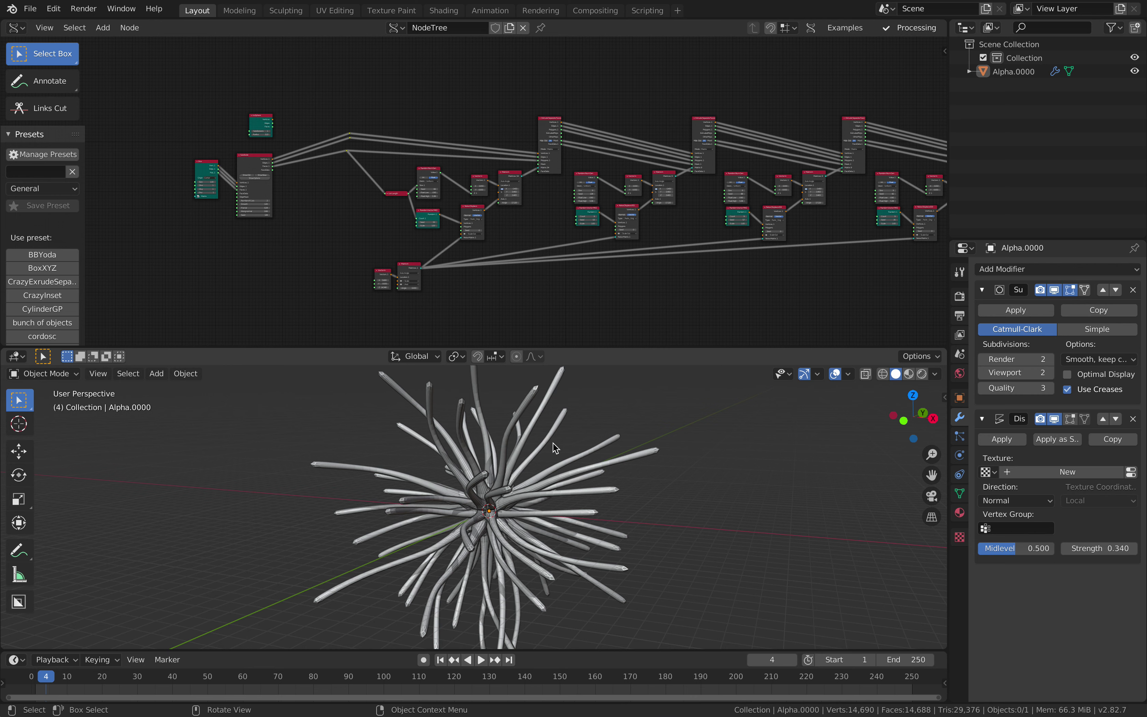
middle_click_drag(537, 483, 448, 484)
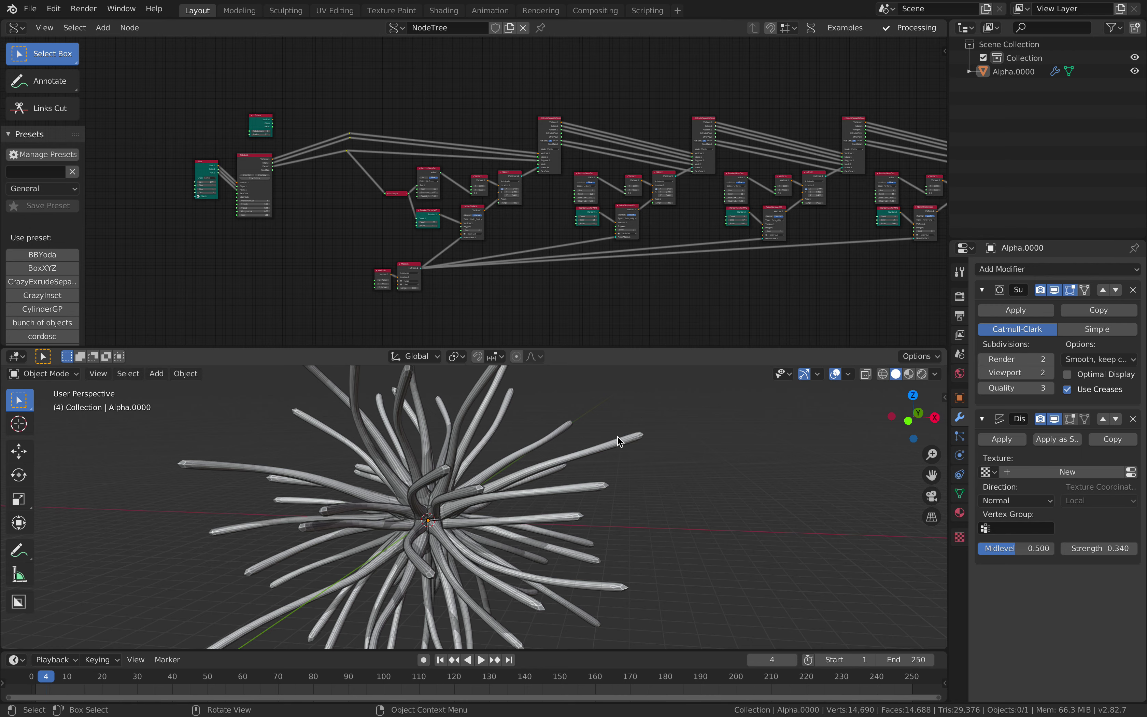
middle_click_drag(609, 438, 476, 435)
middle_click_drag(775, 120, 667, 136)
key("ctrl+s")
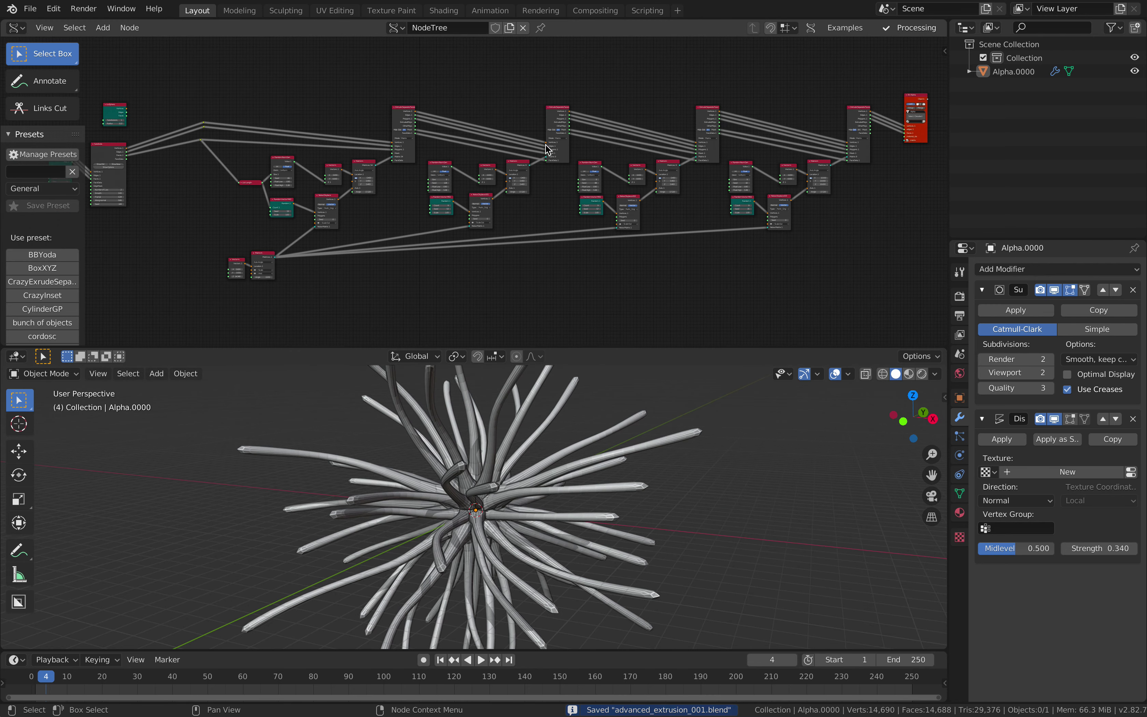
middle_click_drag(487, 143, 567, 153)
left_click_drag(142, 161, 189, 118)
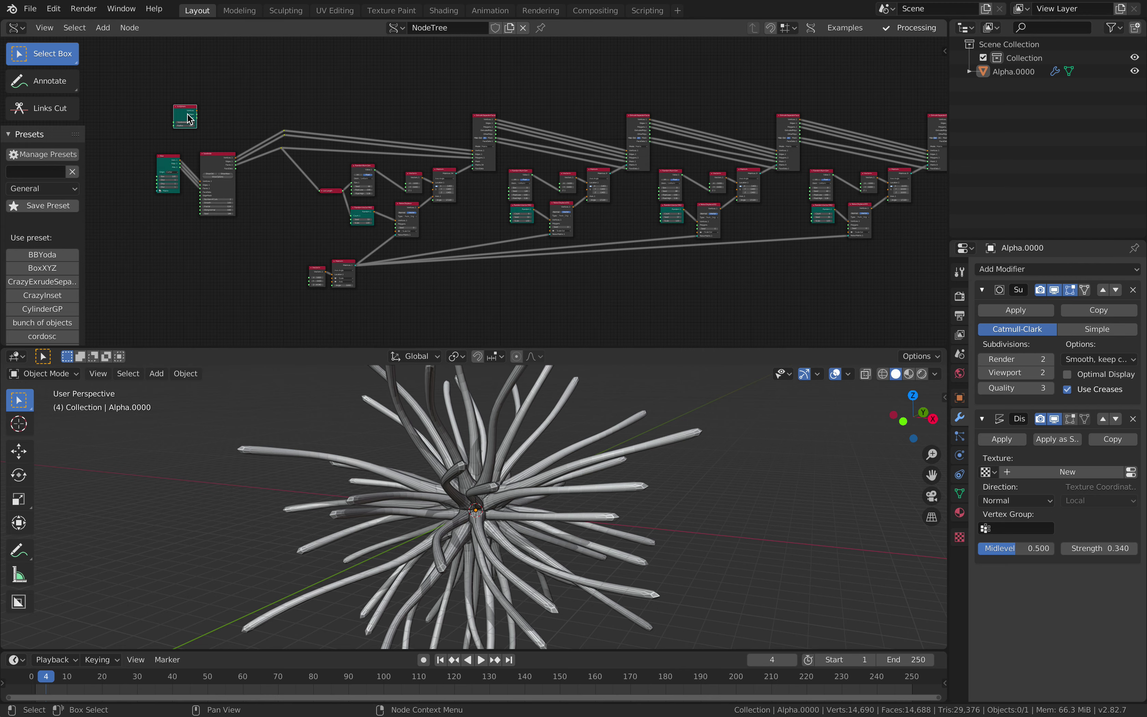
Enlarge the 3D viewport, give the node tree a fake user and save the file.
left_click_drag(440, 346, 441, 323)
scroll(474, 267, "down", 1)
scroll(475, 267, "down", 1)
middle_click_drag(564, 236, 499, 233)
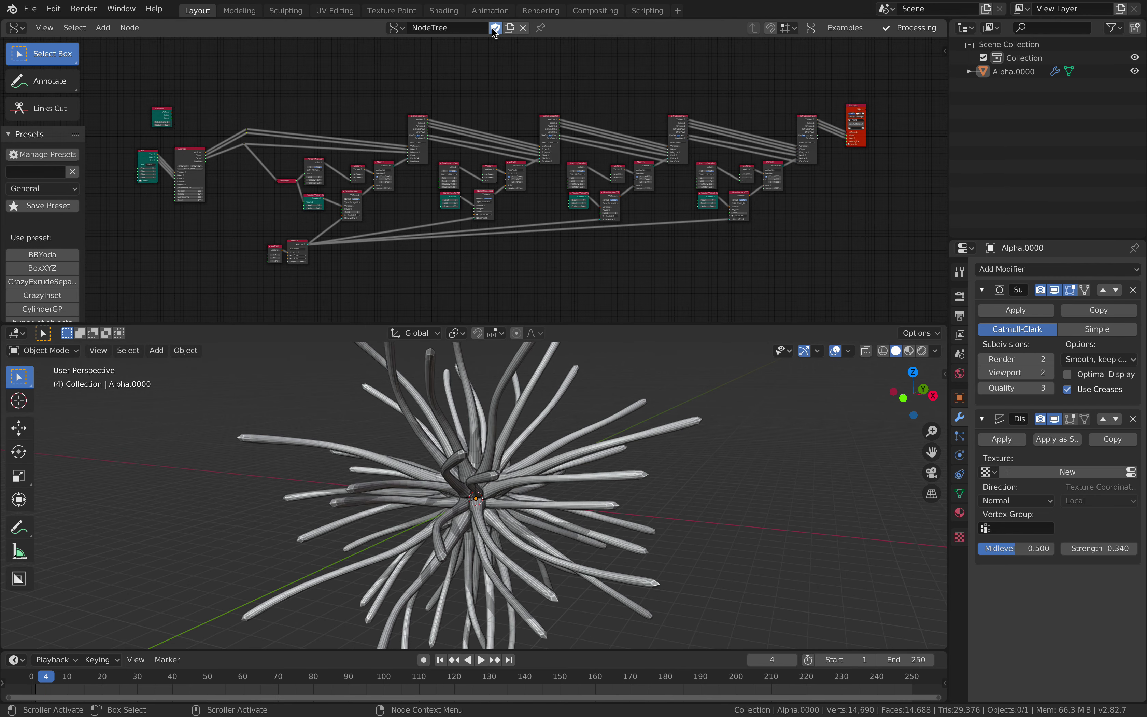
key("ctrl+s")
Examine the thickened spike mesh from several angles alongside the complete node tree.
middle_click_drag(594, 417, 528, 432)
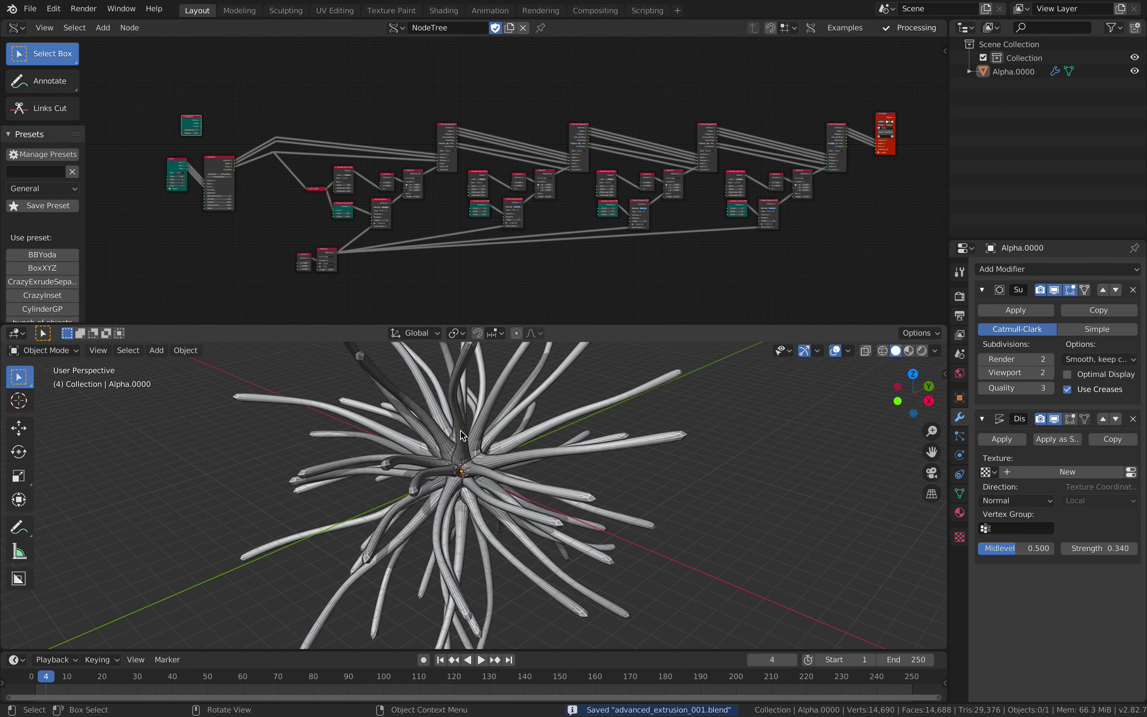
scroll(433, 275, "up", 3)
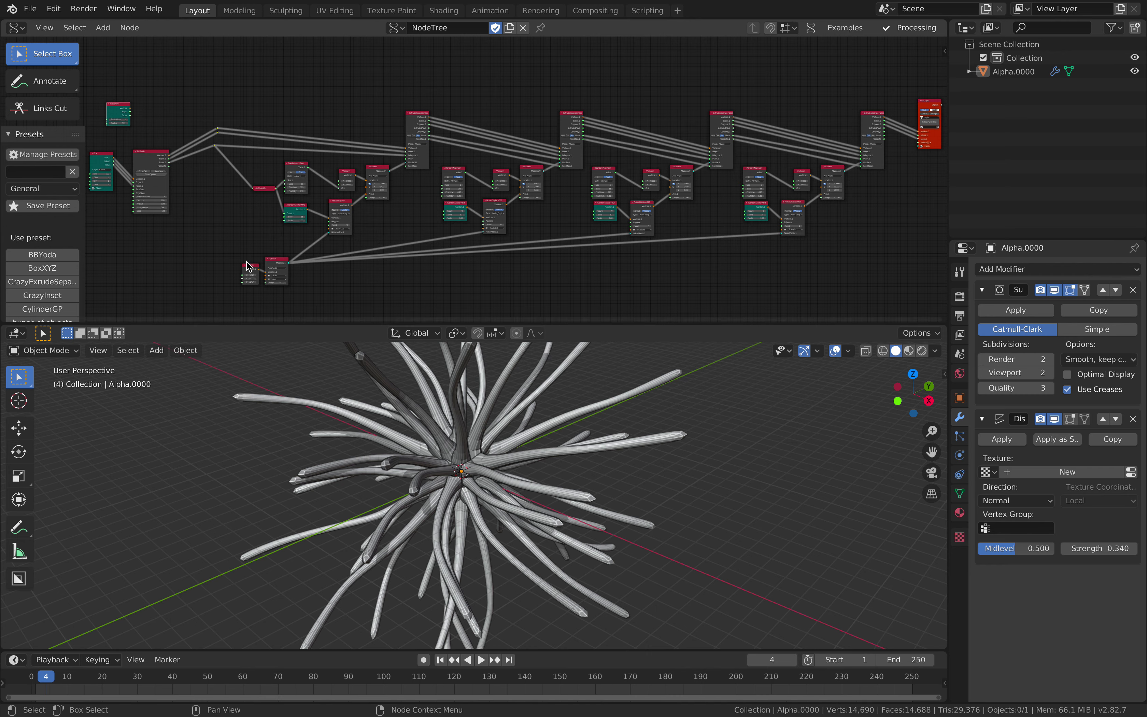
scroll(370, 231, "down", 2)
scroll(367, 218, "up", 1)
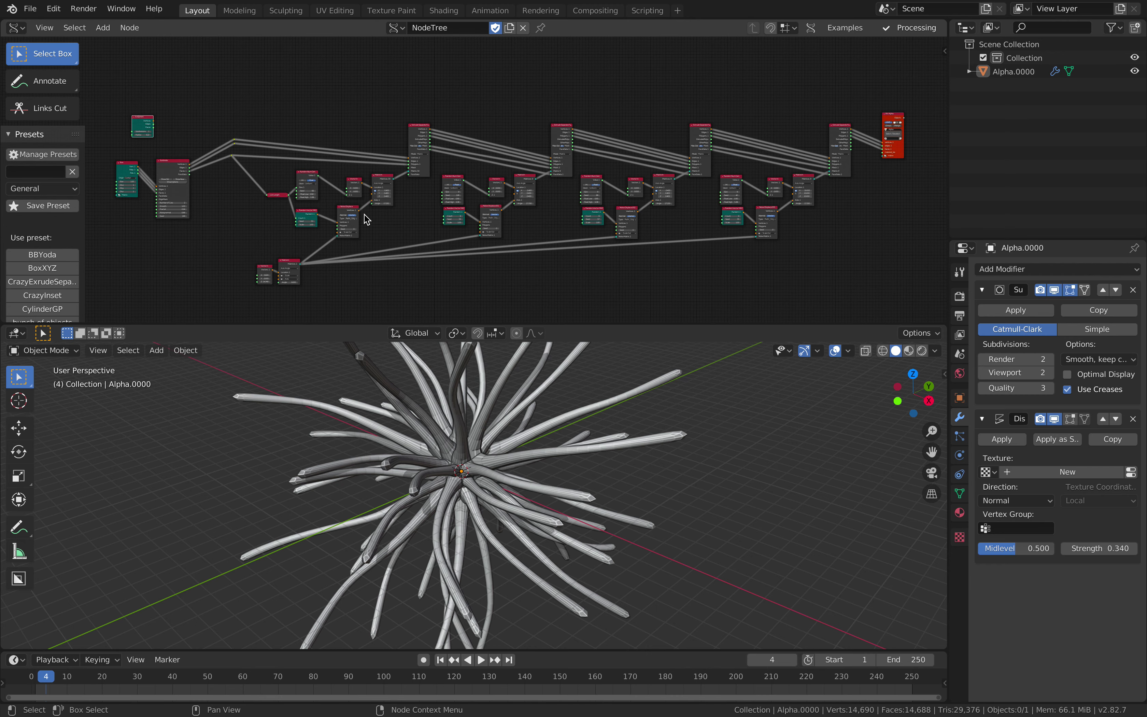
middle_click_drag(465, 403, 506, 256)
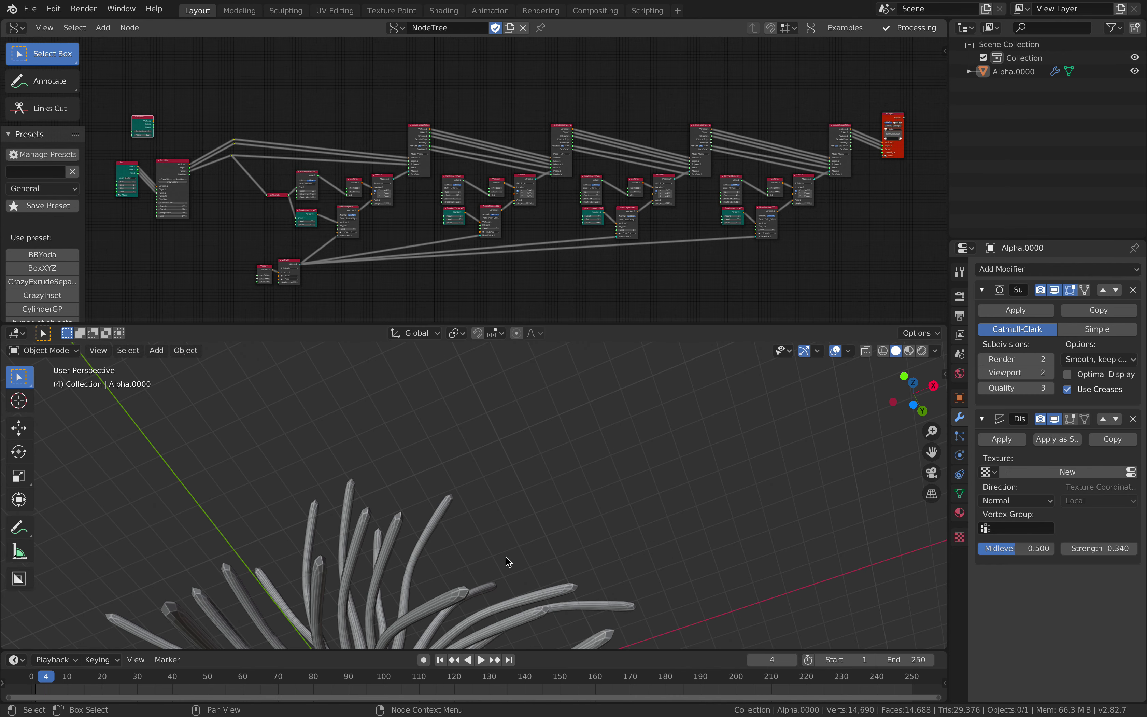
middle_click_drag(493, 619, 457, 455)
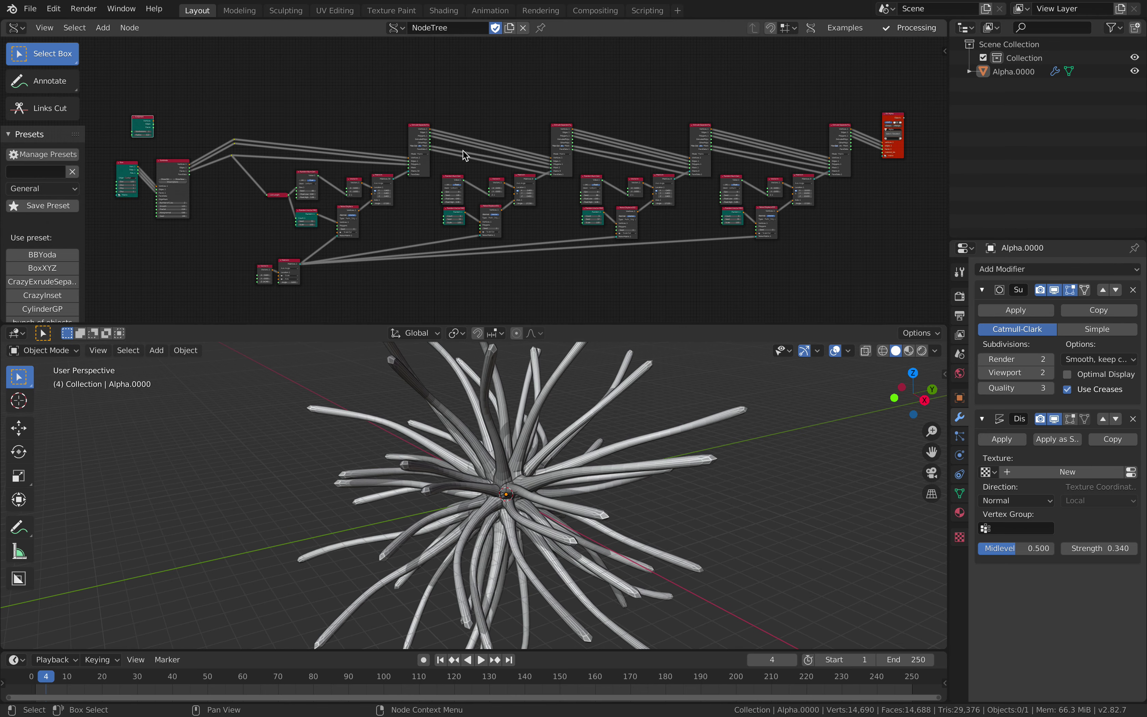
middle_click_drag(489, 167, 495, 167)
middle_click_drag(506, 414, 531, 410)
middle_click_drag(519, 196, 525, 200)
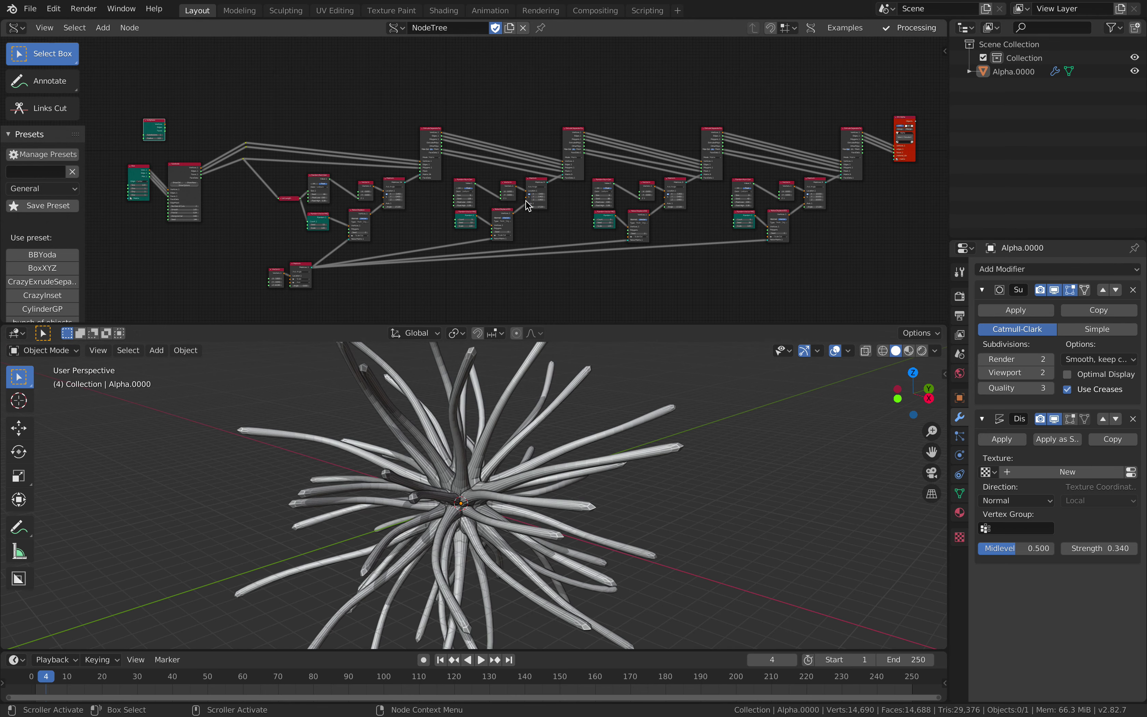